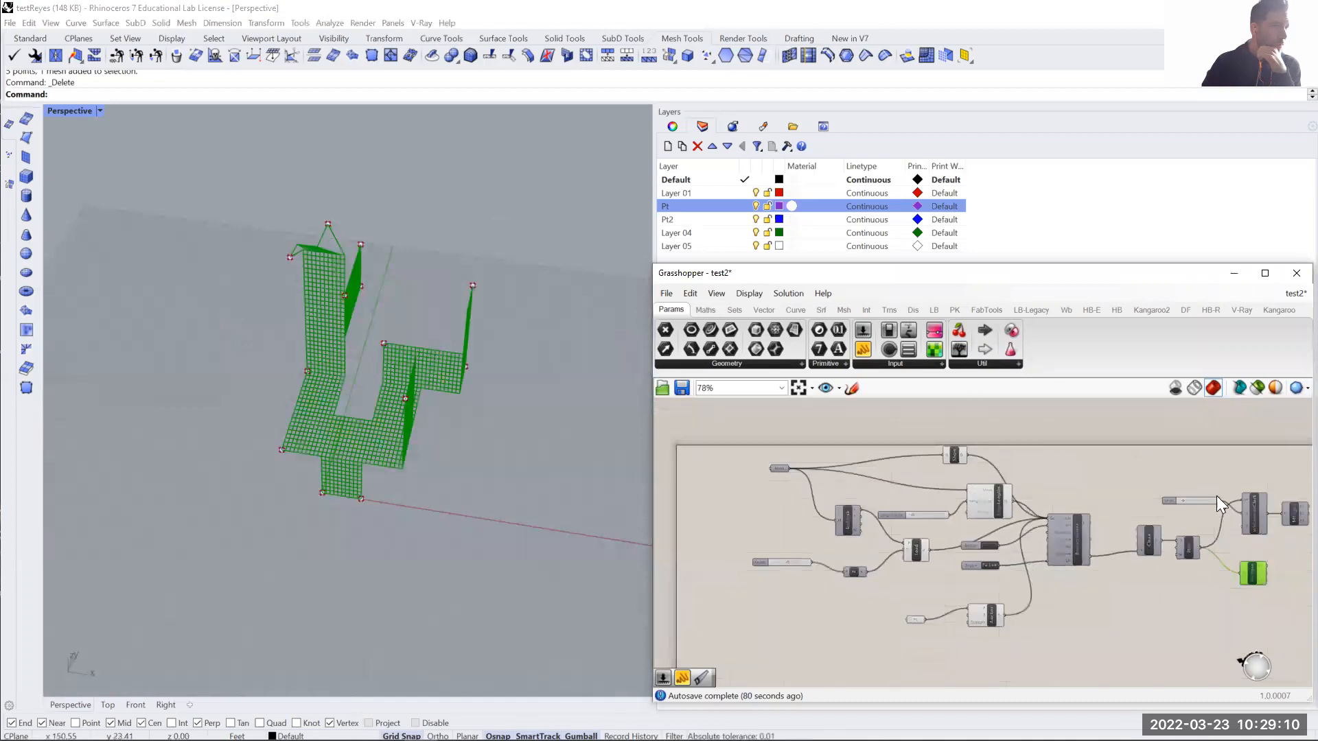
- Examine the Grasshopper definition from its mesh, load and edge-length components to the anchor points, along with the existing mesh
{"action": "scroll", "coordinate": [1056, 531], "scroll_direction": "down", "scroll_amount": 4}
{"action": "scroll", "coordinate": [974, 505], "scroll_direction": "up", "scroll_amount": 4}
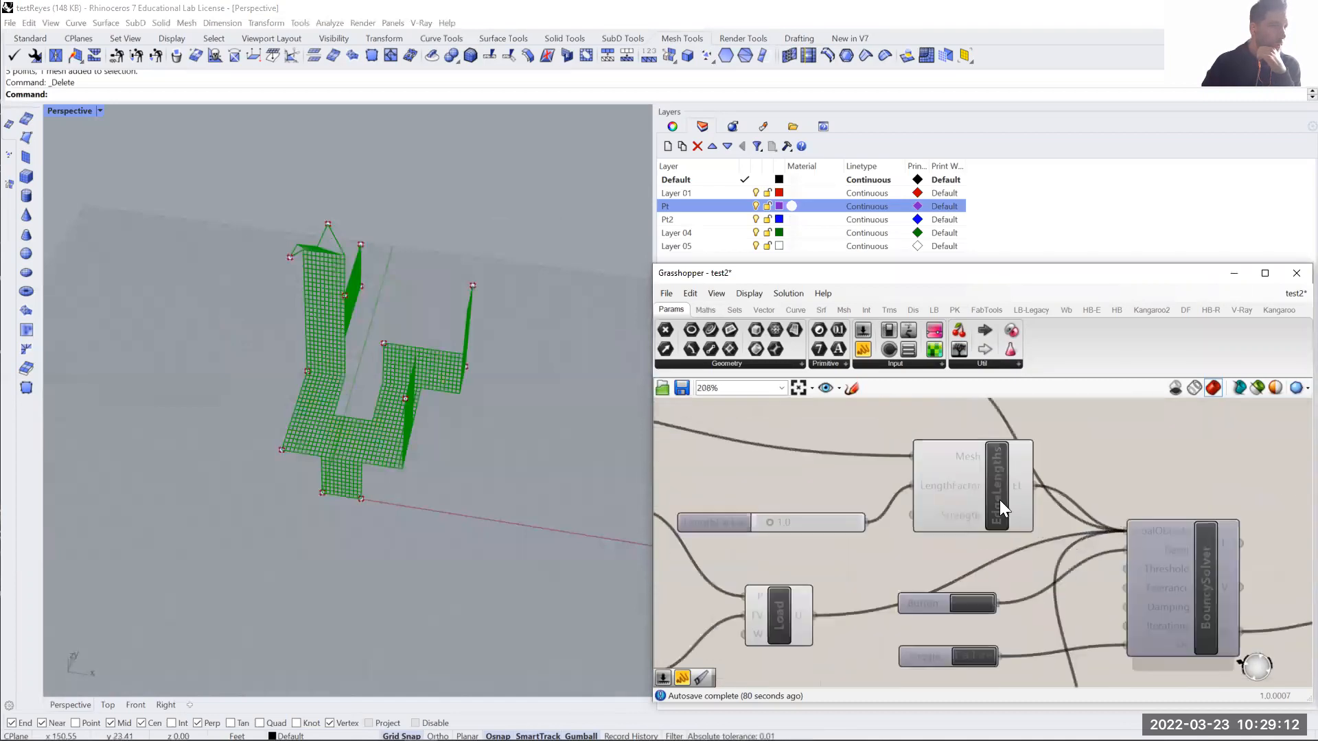
{"action": "scroll", "coordinate": [986, 488], "scroll_direction": "down", "scroll_amount": 2}
{"action": "scroll", "coordinate": [978, 538], "scroll_direction": "down", "scroll_amount": 2}
{"action": "right_click_drag", "start_coordinate": [974, 637], "coordinate": [969, 583]}
{"action": "scroll", "coordinate": [969, 584], "scroll_direction": "up", "scroll_amount": 3}
{"action": "scroll", "coordinate": [851, 544], "scroll_direction": "down", "scroll_amount": 2}
{"action": "left_click", "coordinate": [823, 563]}
{"action": "left_click", "coordinate": [843, 514]}
{"action": "right_click_drag", "start_coordinate": [844, 512], "coordinate": [925, 613]}
{"action": "right_click_drag", "start_coordinate": [780, 491], "coordinate": [761, 515]}
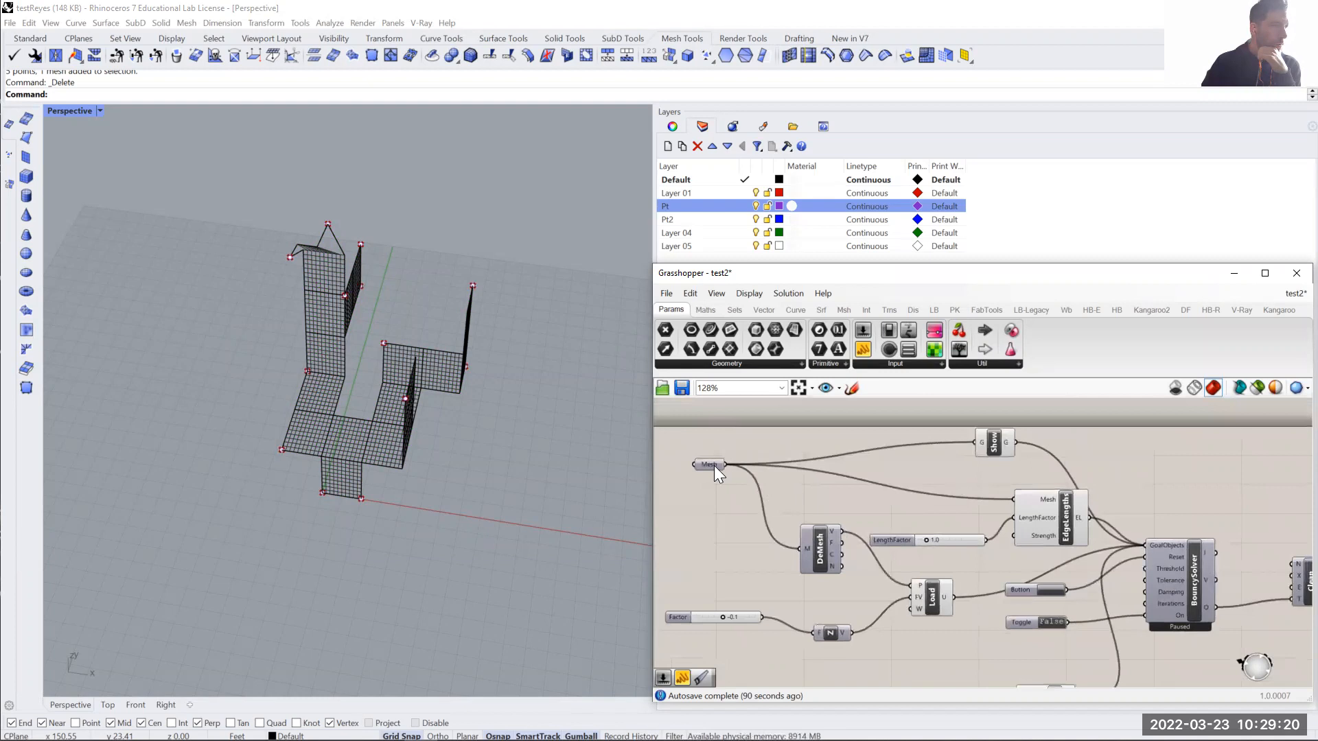
{"action": "right_click_drag", "start_coordinate": [891, 656], "coordinate": [887, 595]}
{"action": "mouse_move", "coordinate": [922, 650]}
{"action": "left_mouse_down"}
{"action": "mouse_move", "coordinate": [916, 621]}
{"action": "mouse_move", "coordinate": [916, 638]}
{"action": "left_mouse_up"}
{"action": "right_click_drag", "start_coordinate": [543, 484], "coordinate": [411, 427]}
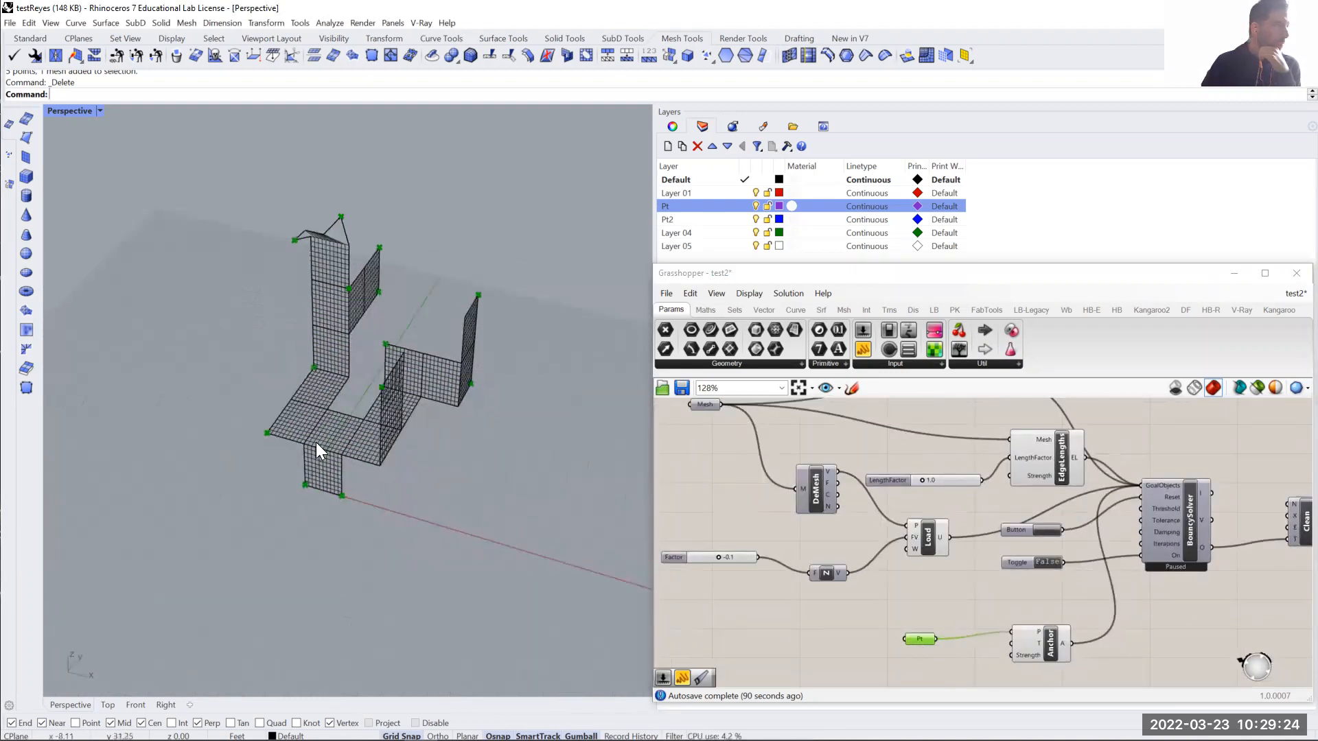
{"action": "left_click", "coordinate": [316, 442]}
{"action": "left_click", "coordinate": [484, 508]}
{"action": "right_click_drag", "start_coordinate": [484, 508], "coordinate": [407, 487], "text": "shift"}
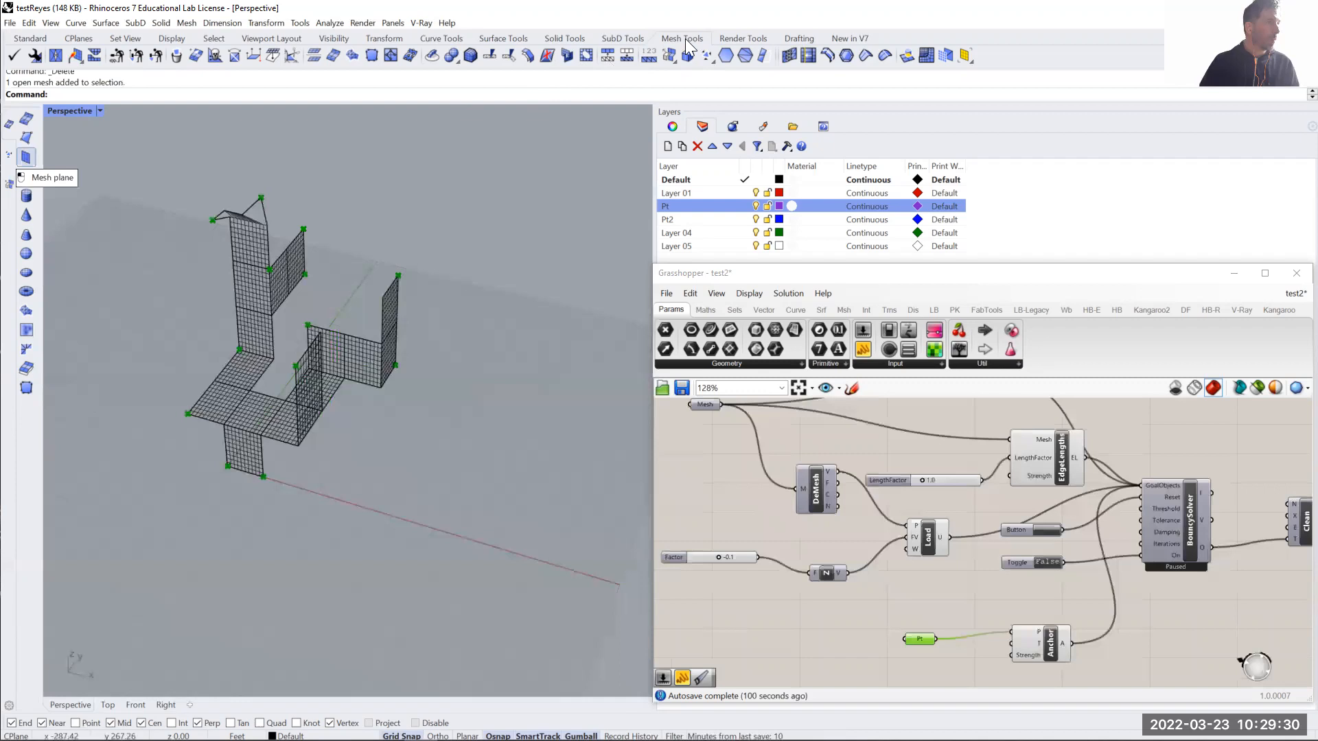
- Draw a vertical 10 by 10 mesh plane standing on the red axis beside the existing mesh
{"action": "left_click", "coordinate": [26, 158]}
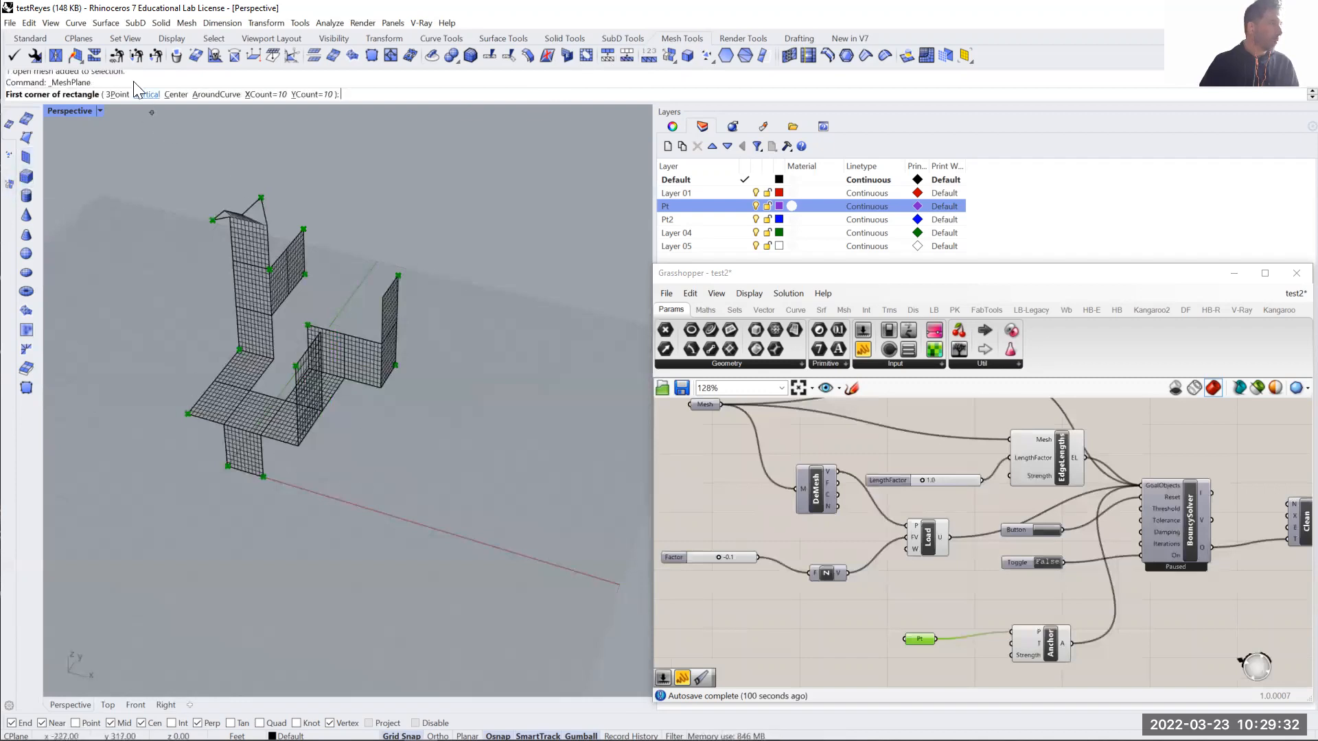
{"action": "left_click", "coordinate": [145, 95]}
{"action": "left_click", "coordinate": [389, 513]}
{"action": "left_click", "coordinate": [456, 533]}
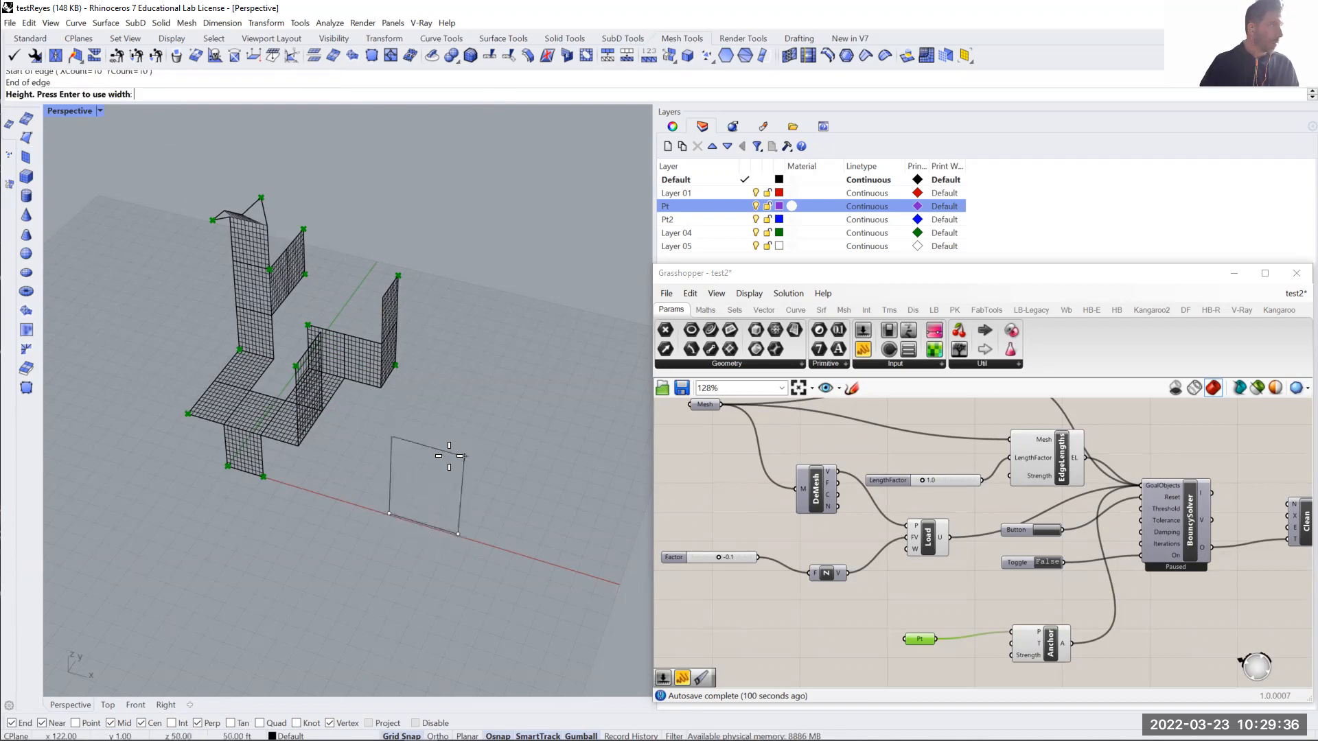
{"action": "left_click", "coordinate": [451, 483]}
- Copy the new mesh plane directly above itself, corner to corner, so both panels share an edge
{"action": "scroll", "coordinate": [454, 500], "scroll_direction": "up", "scroll_amount": 5}
{"action": "left_click", "coordinate": [455, 498]}
{"action": "type", "text": "c"}
{"action": "key", "text": "Return"}
{"action": "left_click", "coordinate": [320, 525]}
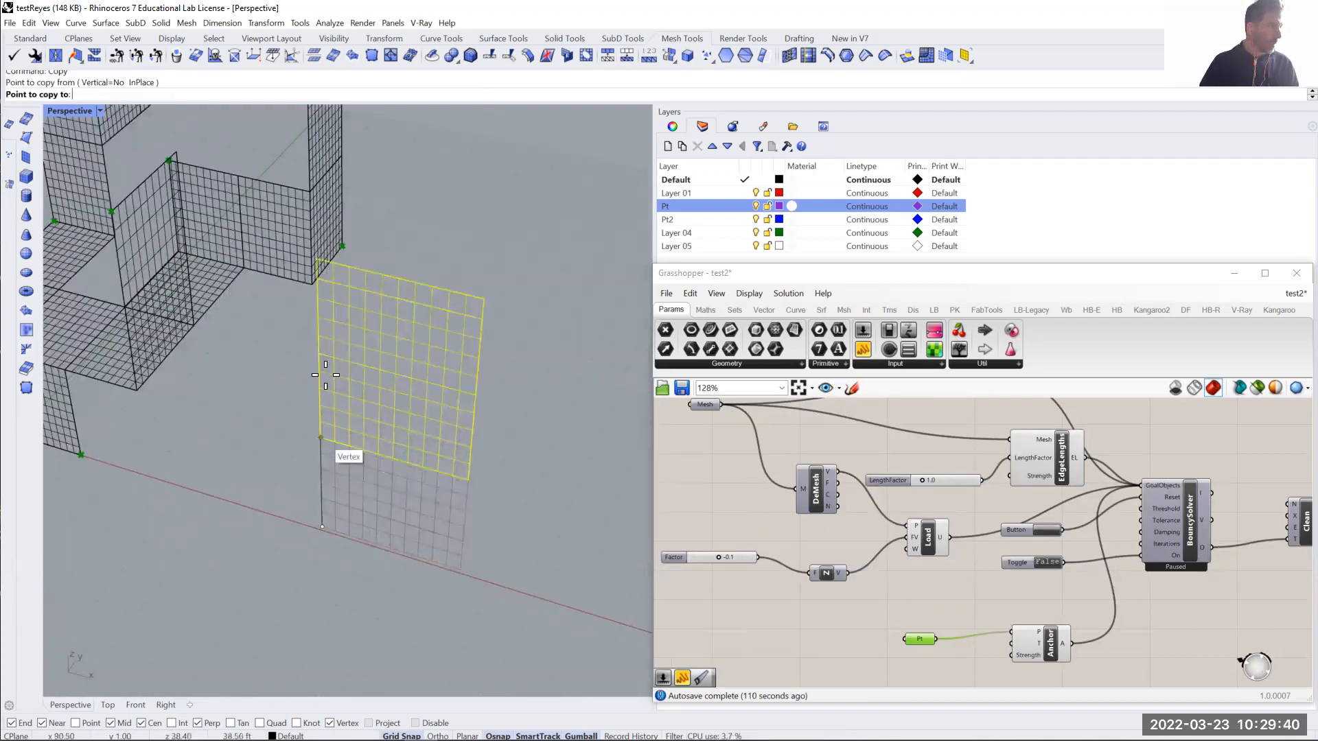
{"action": "left_click", "coordinate": [319, 372]}
{"action": "key", "text": "Return"}
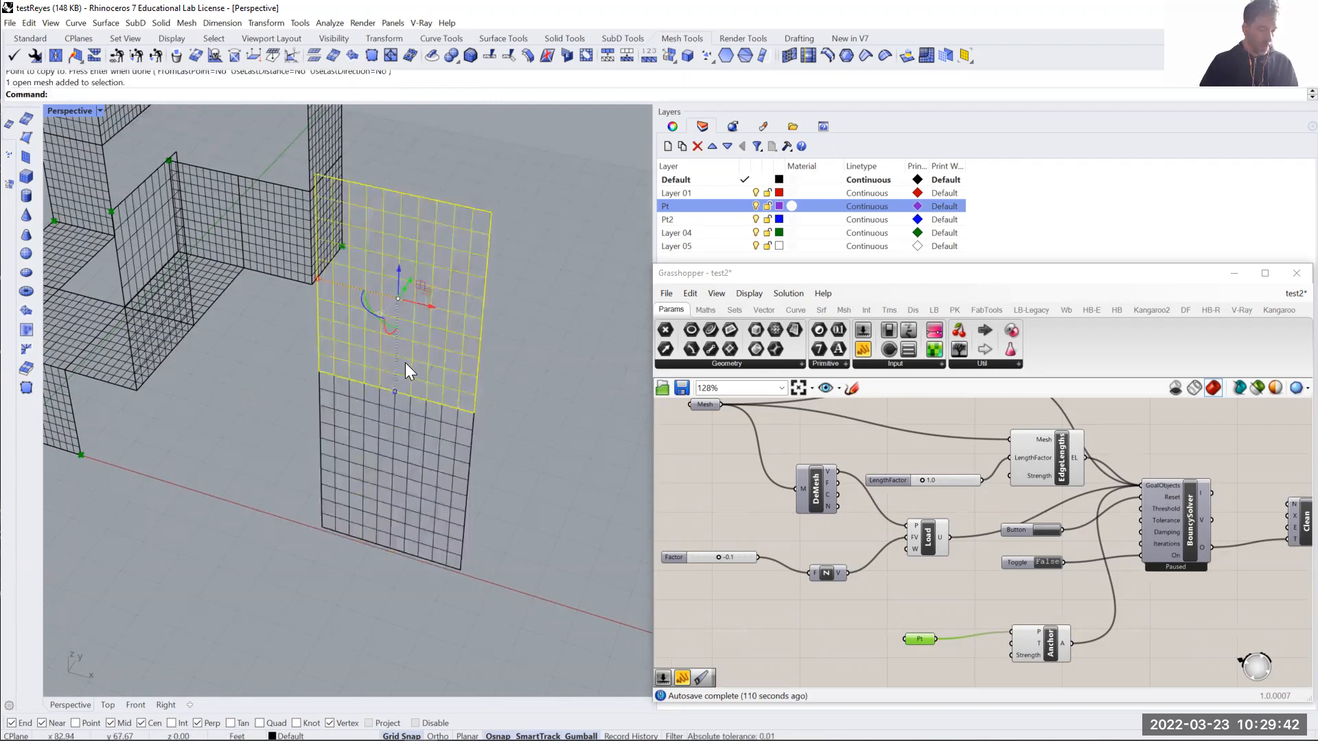
- Rotate the upper panel 90 degrees in 3D about the shared edge so it lies horizontally
{"action": "type", "text": "r3"}
{"action": "key", "text": "Return"}
{"action": "left_click", "coordinate": [474, 413]}
{"action": "left_click", "coordinate": [256, 355]}
{"action": "left_click", "coordinate": [496, 156]}
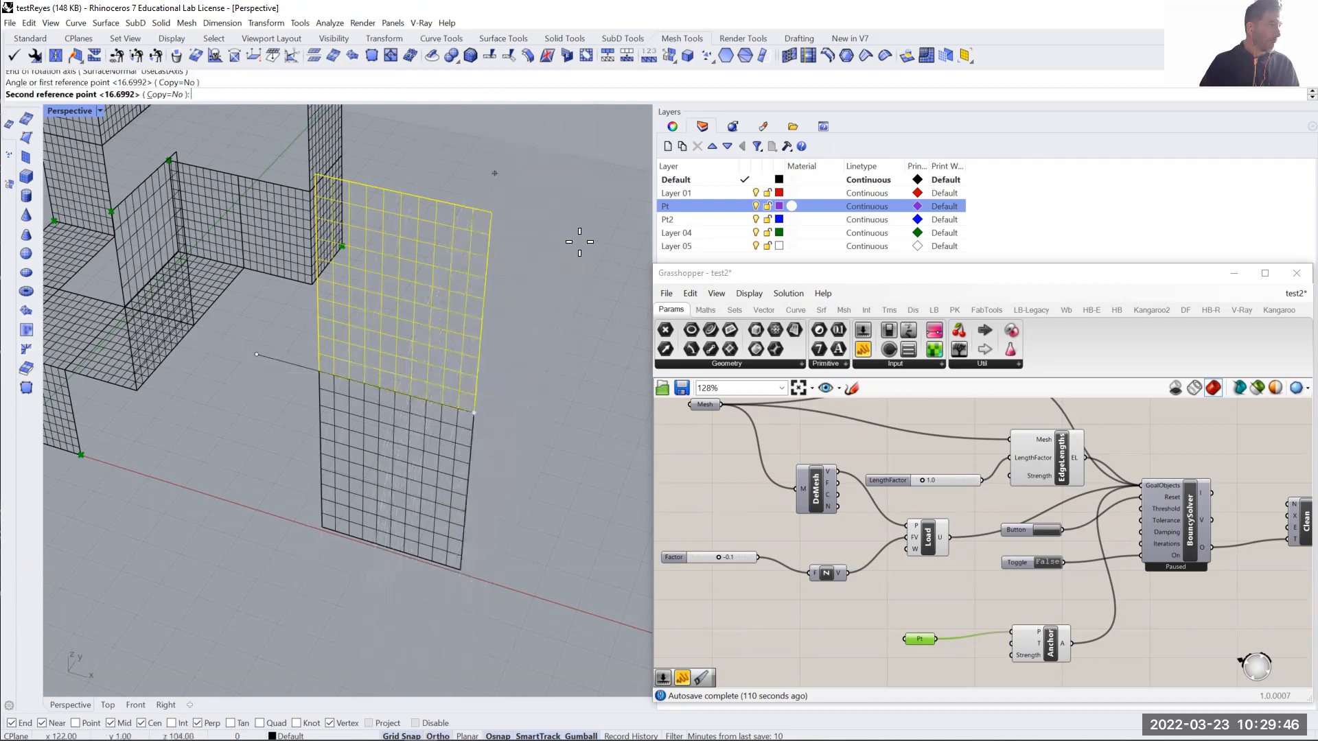
{"action": "left_click", "coordinate": [575, 242], "text": "shift"}
- Copy the horizontal panel twice along the red axis direction, corner to corner, forming a row of three panels
{"action": "left_click", "coordinate": [497, 416]}
{"action": "left_click", "coordinate": [485, 390]}
{"action": "type", "text": "copy"}
{"action": "key", "text": "Return"}
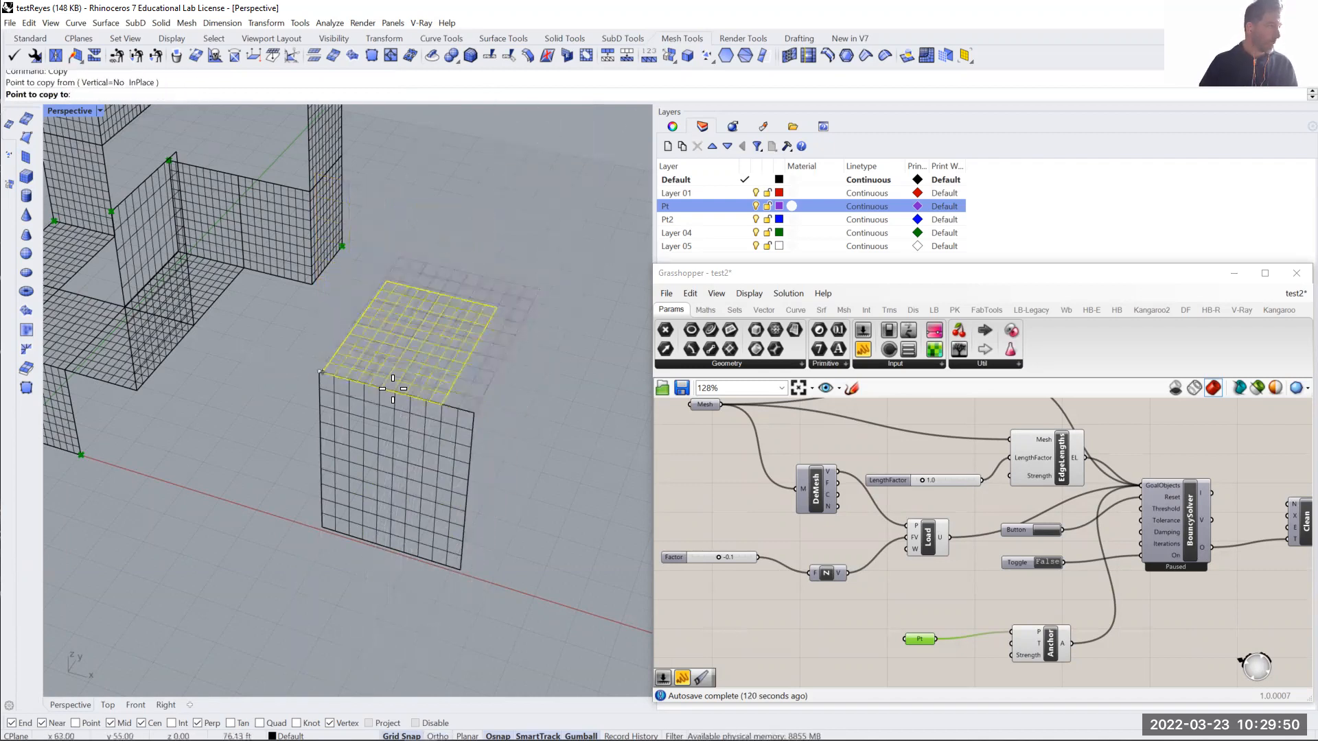
{"action": "left_click", "coordinate": [476, 411]}
{"action": "scroll", "coordinate": [476, 410], "scroll_direction": "down", "scroll_amount": 5}
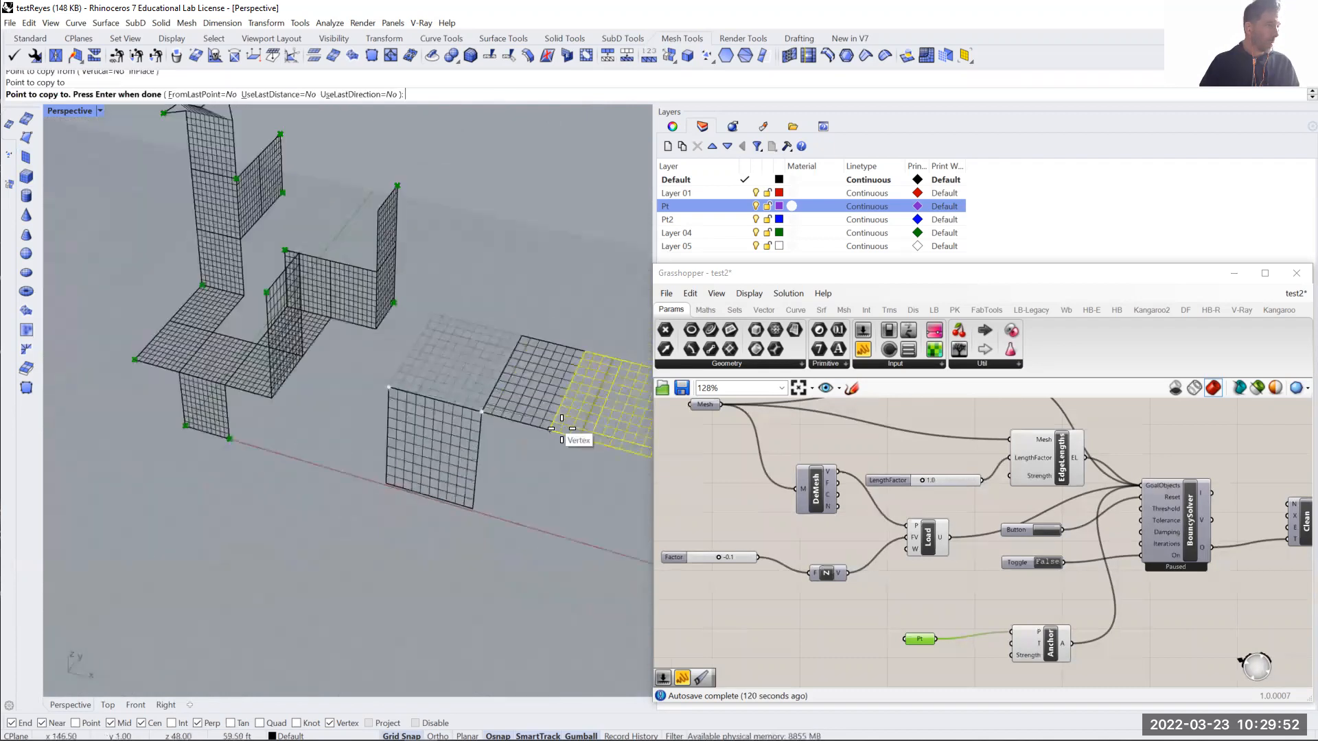
{"action": "left_click", "coordinate": [577, 438]}
{"action": "key", "text": "Return"}
{"action": "right_click_drag", "start_coordinate": [596, 440], "coordinate": [503, 440], "text": "shift"}
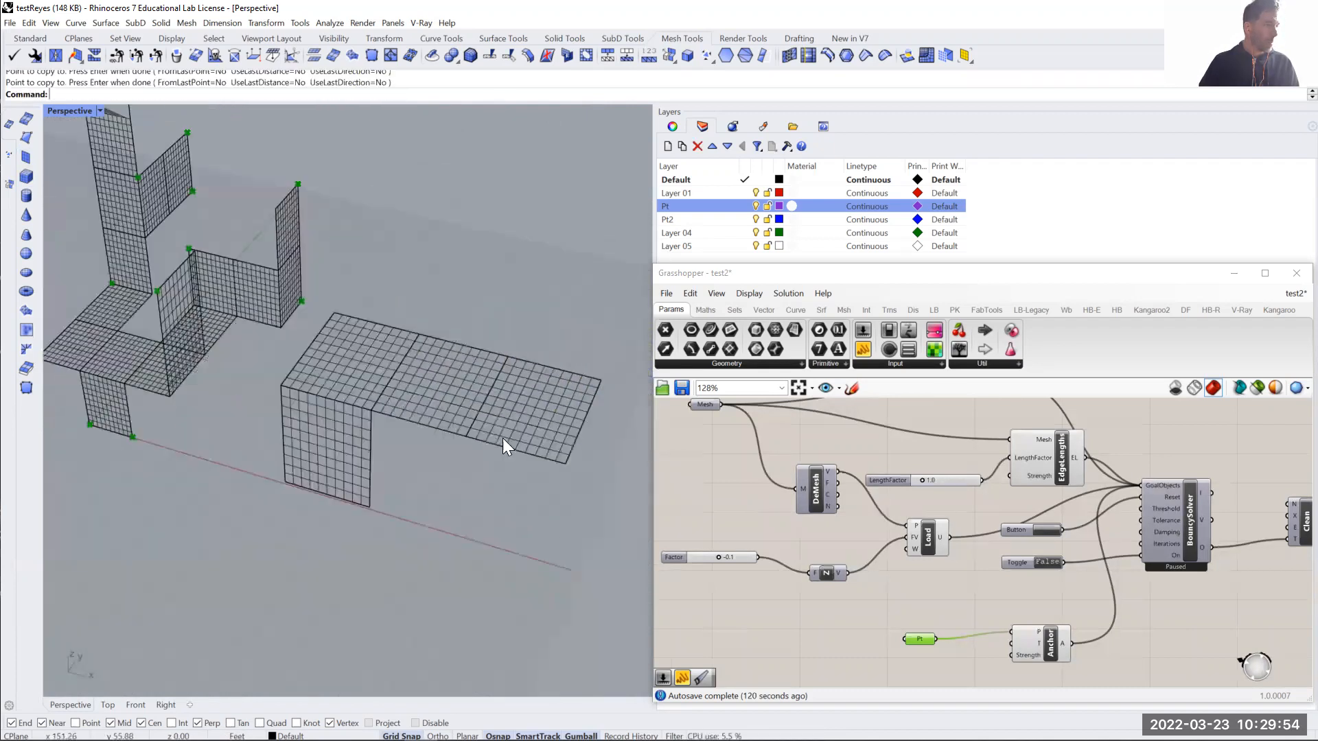
- Rotate the outermost horizontal panel 90 degrees in 3D about its inner edge so it stands upright
{"action": "left_click", "coordinate": [504, 439]}
{"action": "type", "text": "R3"}
{"action": "key", "text": "Return"}
{"action": "left_click", "coordinate": [467, 436]}
{"action": "left_click", "coordinate": [533, 287]}
{"action": "left_click", "coordinate": [588, 309]}
{"action": "left_click", "coordinate": [573, 268]}
{"action": "key", "text": "Escape"}
- Examine how the four new mesh panels meet along their shared edges
{"action": "right_click_drag", "start_coordinate": [459, 437], "coordinate": [571, 436]}
{"action": "scroll", "coordinate": [547, 324], "scroll_direction": "up", "scroll_amount": 10}
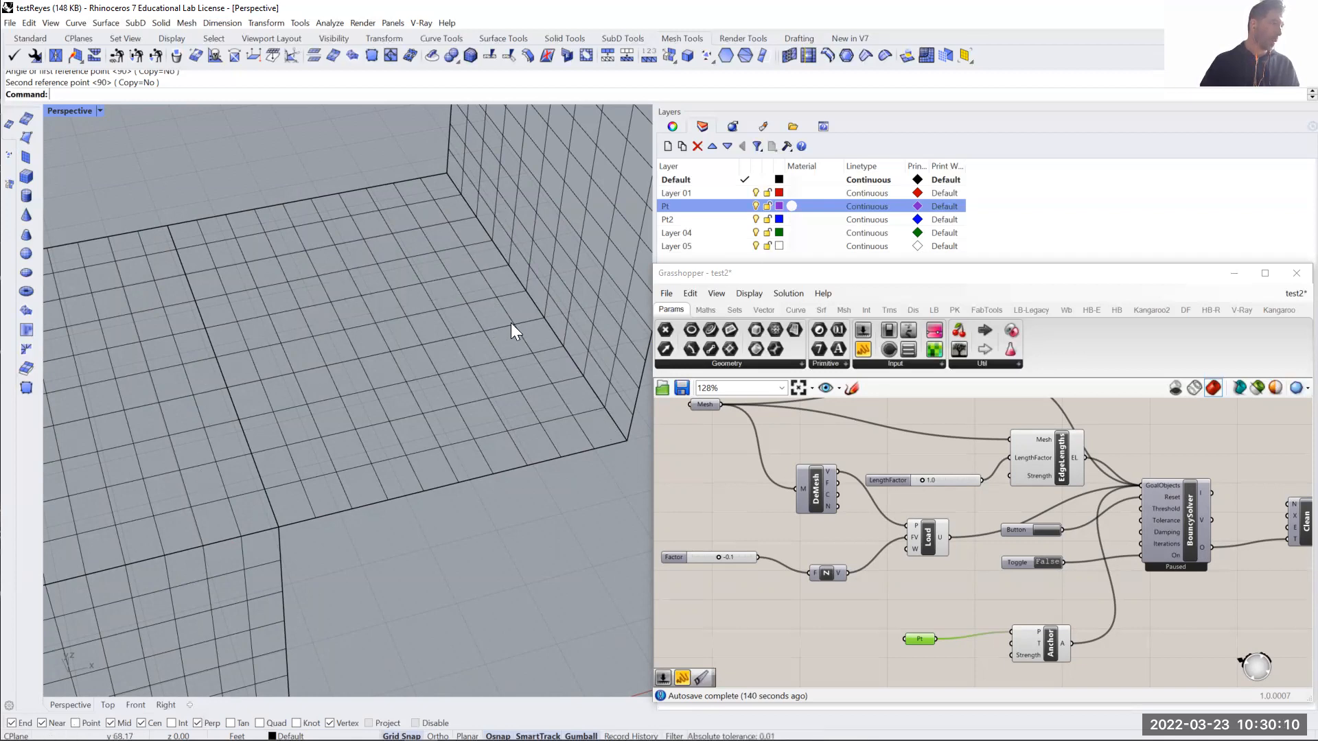
{"action": "scroll", "coordinate": [545, 240], "scroll_direction": "down", "scroll_amount": 10}
{"action": "left_click_drag", "start_coordinate": [551, 225], "coordinate": [385, 452]}
{"action": "left_click", "coordinate": [464, 368]}
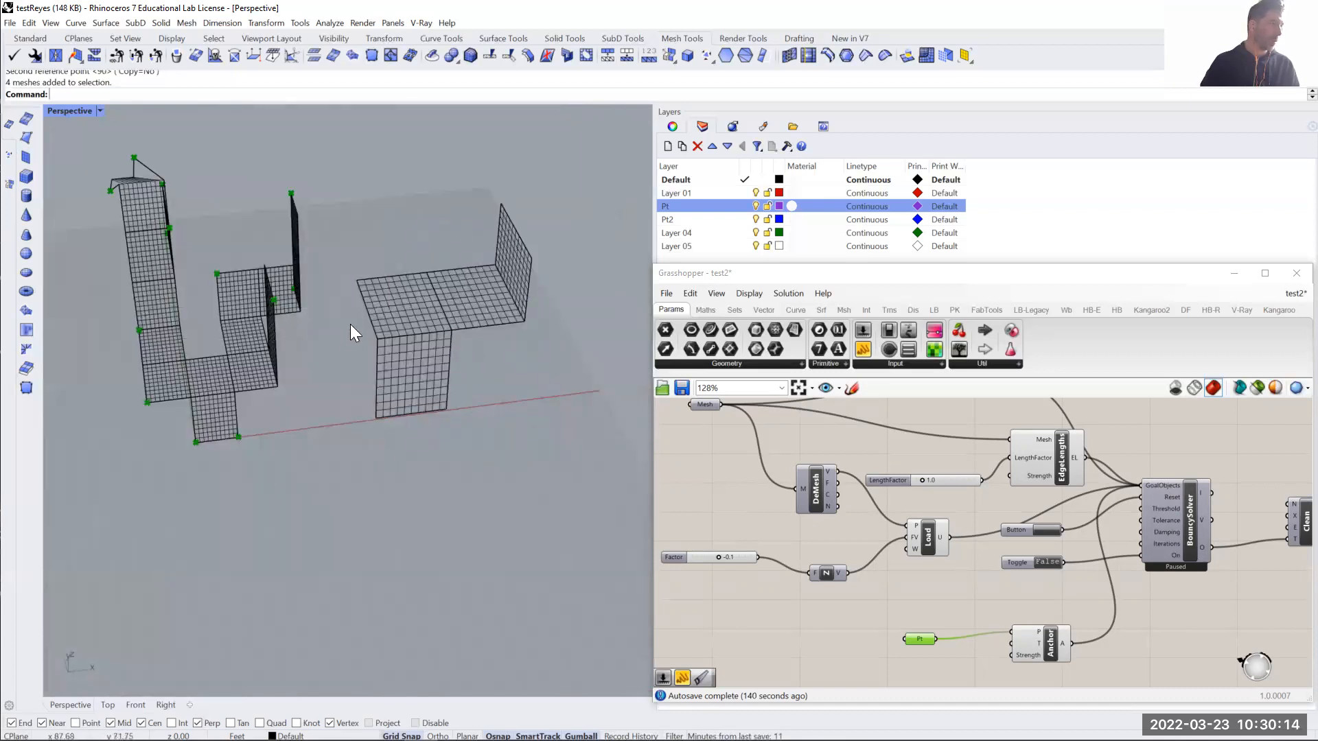
{"action": "scroll", "coordinate": [118, 158], "scroll_direction": "up", "scroll_amount": 12}
{"action": "right_click_drag", "start_coordinate": [165, 294], "coordinate": [415, 291]}
{"action": "right_click_drag", "start_coordinate": [624, 297], "coordinate": [408, 349], "text": "shift"}
{"action": "scroll", "coordinate": [557, 293], "scroll_direction": "up", "scroll_amount": 9}
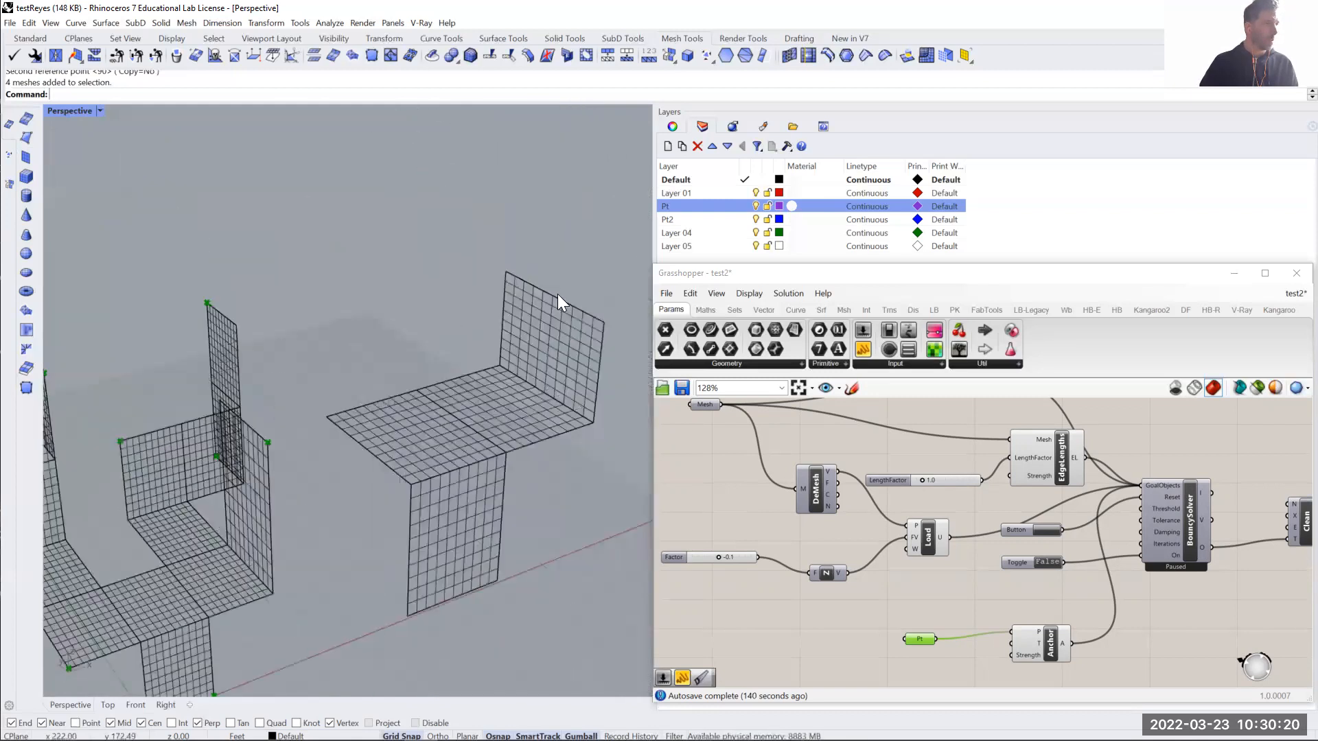
- Try to move the upper corner vertex of the upright panel and undo the change
{"action": "left_click", "coordinate": [434, 240], "text": "ctrl+shift"}
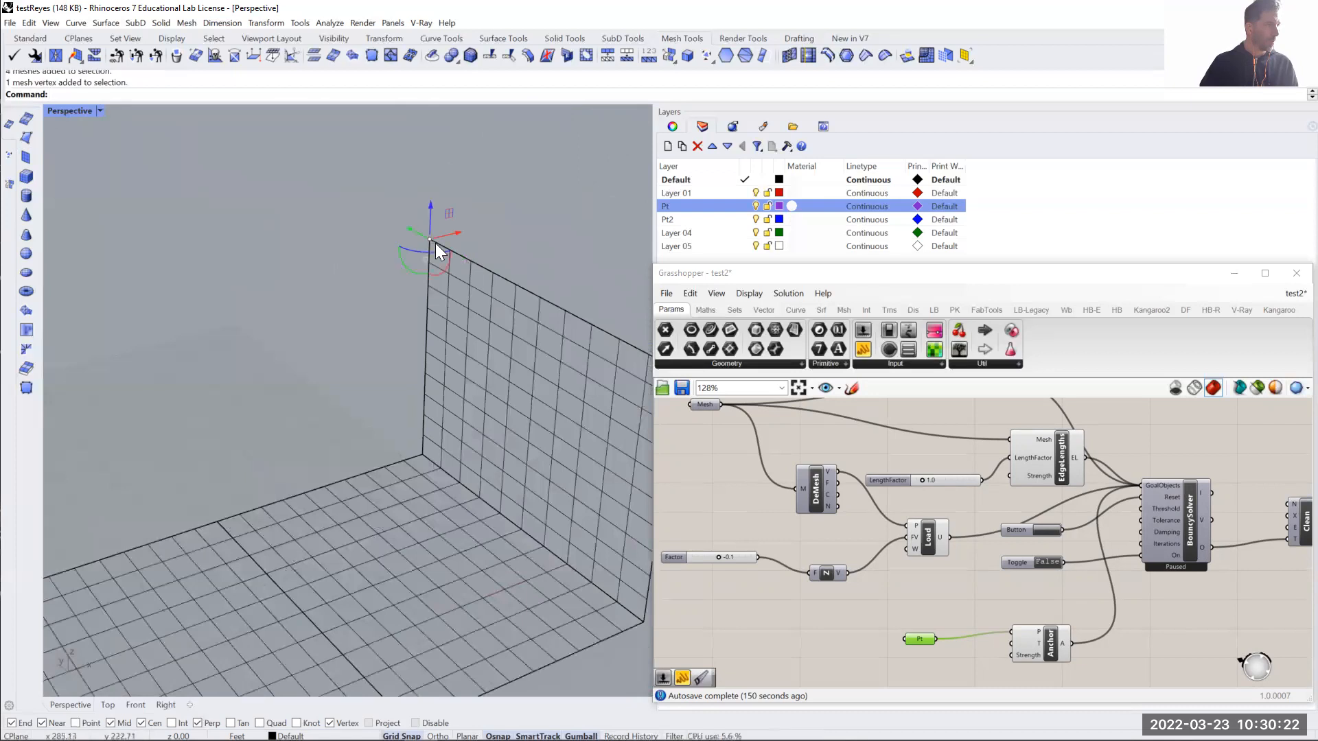
{"action": "left_click_drag", "start_coordinate": [444, 233], "coordinate": [372, 259]}
{"action": "key", "text": "ctrl+z"}
{"action": "scroll", "coordinate": [401, 268], "scroll_direction": "down", "scroll_amount": 6}
{"action": "key", "text": "ctrl+z"}
- Try to move the vertices along the upright panel's top edge and undo the moves
{"action": "right_click_drag", "start_coordinate": [430, 315], "coordinate": [426, 265]}
{"action": "scroll", "coordinate": [439, 269], "scroll_direction": "up", "scroll_amount": 4}
{"action": "right_click_drag", "start_coordinate": [486, 326], "coordinate": [376, 247]}
{"action": "left_click_drag", "start_coordinate": [344, 224], "coordinate": [610, 266]}
{"action": "right_click_drag", "start_coordinate": [609, 266], "coordinate": [488, 272]}
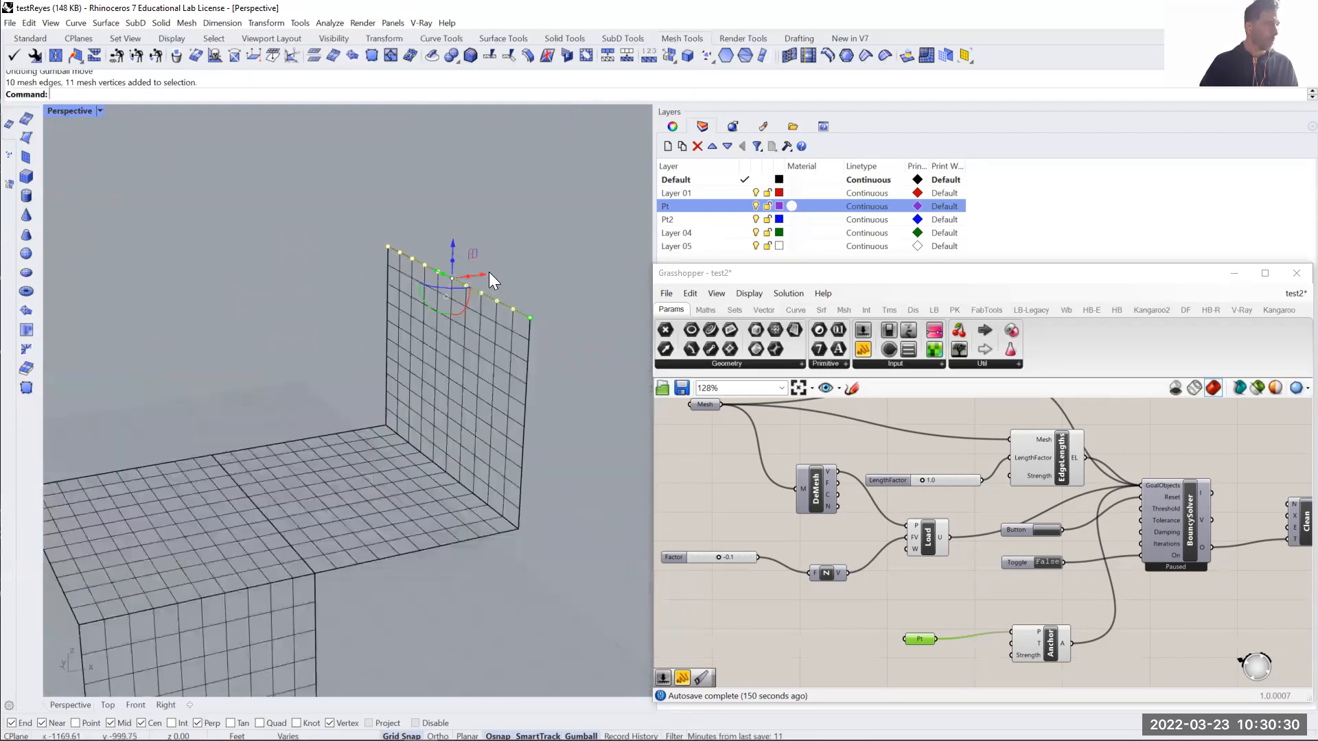
{"action": "key", "text": "ctrl+z"}
{"action": "right_click_drag", "start_coordinate": [409, 258], "coordinate": [375, 255]}
{"action": "left_click_drag", "start_coordinate": [587, 279], "coordinate": [598, 263]}
{"action": "right_click_drag", "start_coordinate": [598, 264], "coordinate": [514, 364]}
{"action": "left_click_drag", "start_coordinate": [433, 329], "coordinate": [450, 331]}
{"action": "right_click_drag", "start_coordinate": [450, 330], "coordinate": [486, 367]}
{"action": "key", "text": "ctrl+z"}
- Join the four new mesh panels into a single mesh
{"action": "left_click", "coordinate": [331, 440]}
{"action": "left_click_drag", "start_coordinate": [486, 367], "coordinate": [325, 544]}
{"action": "type", "text": "join"}
{"action": "key", "text": "Return"}
{"action": "scroll", "coordinate": [326, 484], "scroll_direction": "up", "scroll_amount": 2}
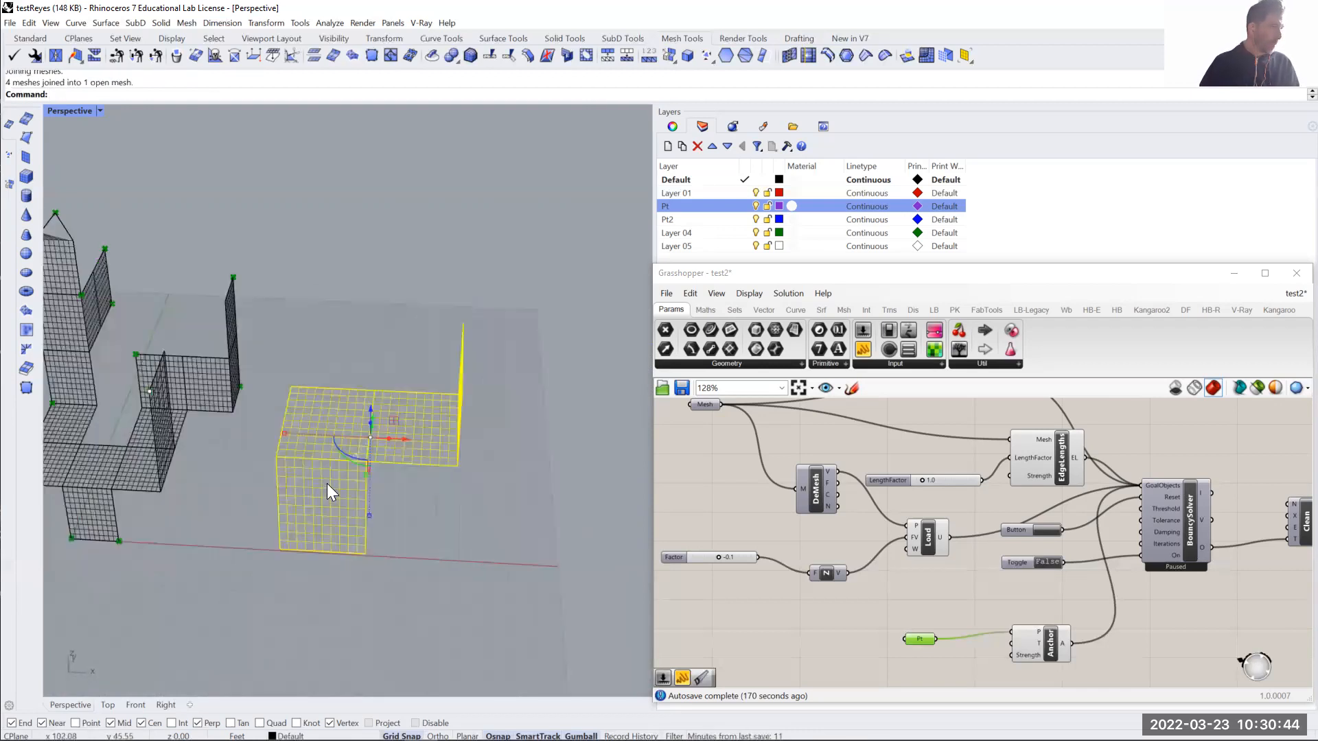
{"action": "scroll", "coordinate": [327, 483], "scroll_direction": "up", "scroll_amount": 3}
{"action": "key", "text": "Escape"}
{"action": "scroll", "coordinate": [338, 427], "scroll_direction": "down", "scroll_amount": 3}
{"action": "right_click_drag", "start_coordinate": [337, 427], "coordinate": [374, 483]}
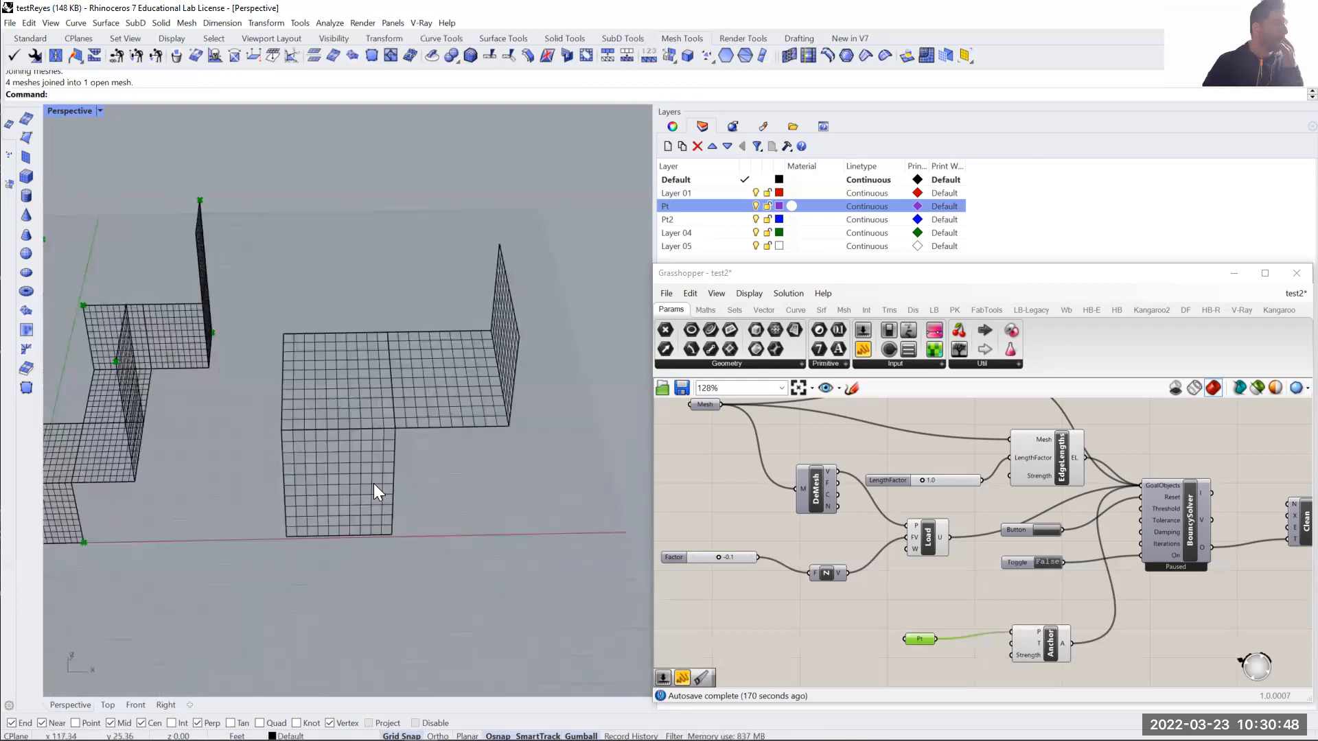
{"action": "left_click", "coordinate": [374, 482]}
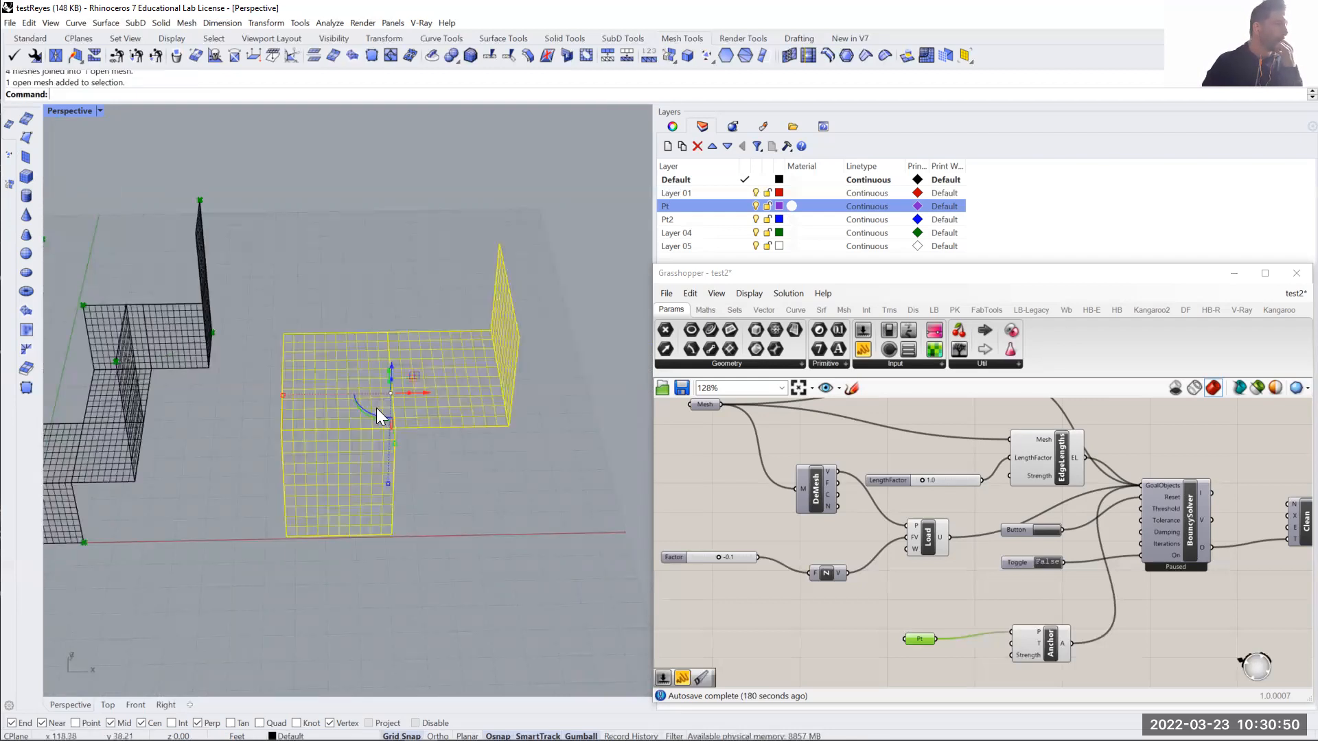
{"action": "left_click", "coordinate": [459, 495]}
- Reference the joined mesh in the Grasshopper Mesh parameter in place of the earlier mesh
{"action": "scroll", "coordinate": [739, 484], "scroll_direction": "down", "scroll_amount": 3}
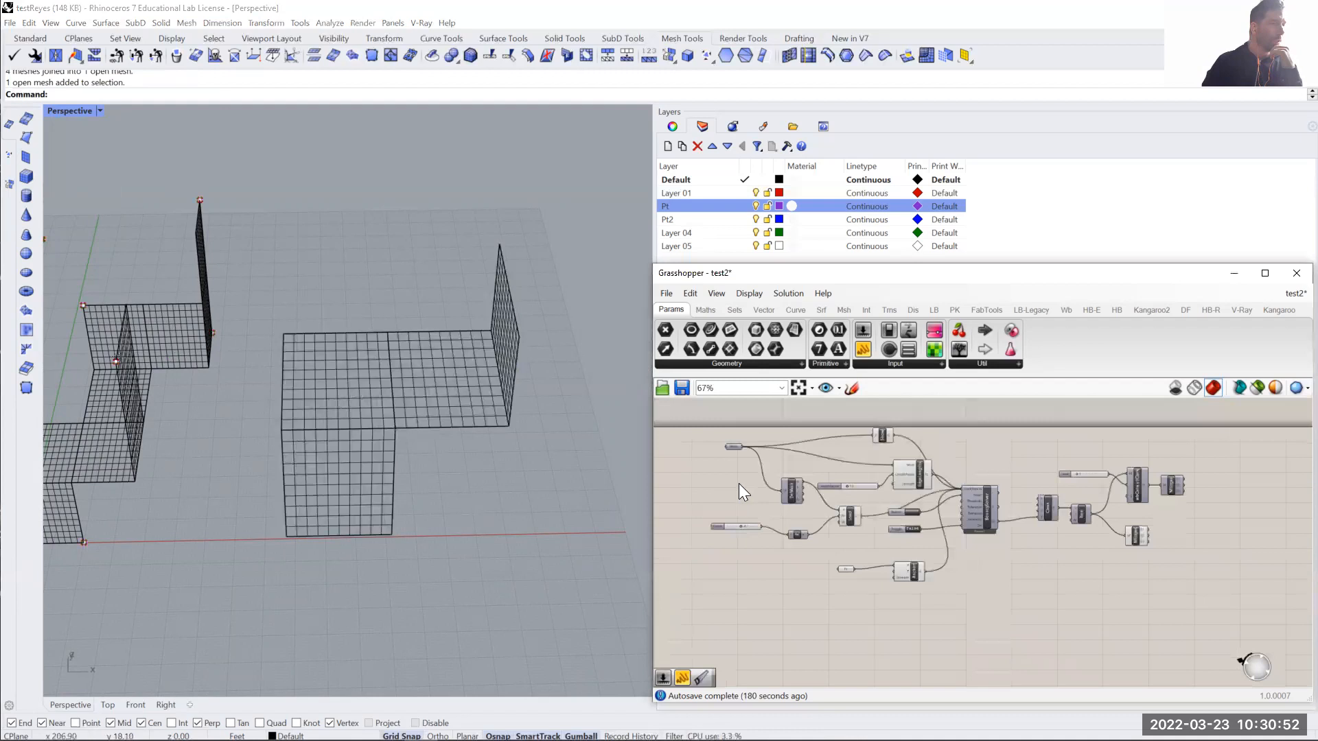
{"action": "scroll", "coordinate": [741, 447], "scroll_direction": "up", "scroll_amount": 3}
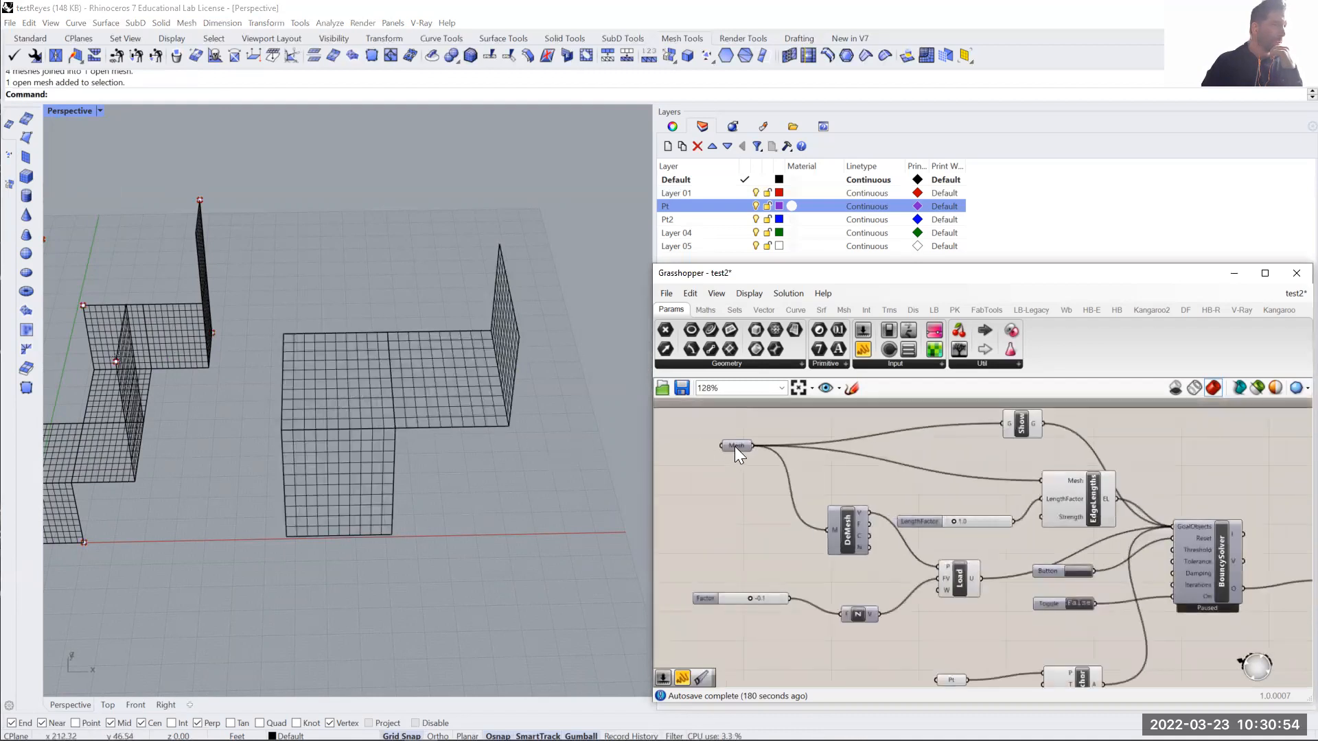
{"action": "right_click", "coordinate": [735, 446]}
{"action": "left_click", "coordinate": [792, 597]}
{"action": "left_click", "coordinate": [448, 391]}
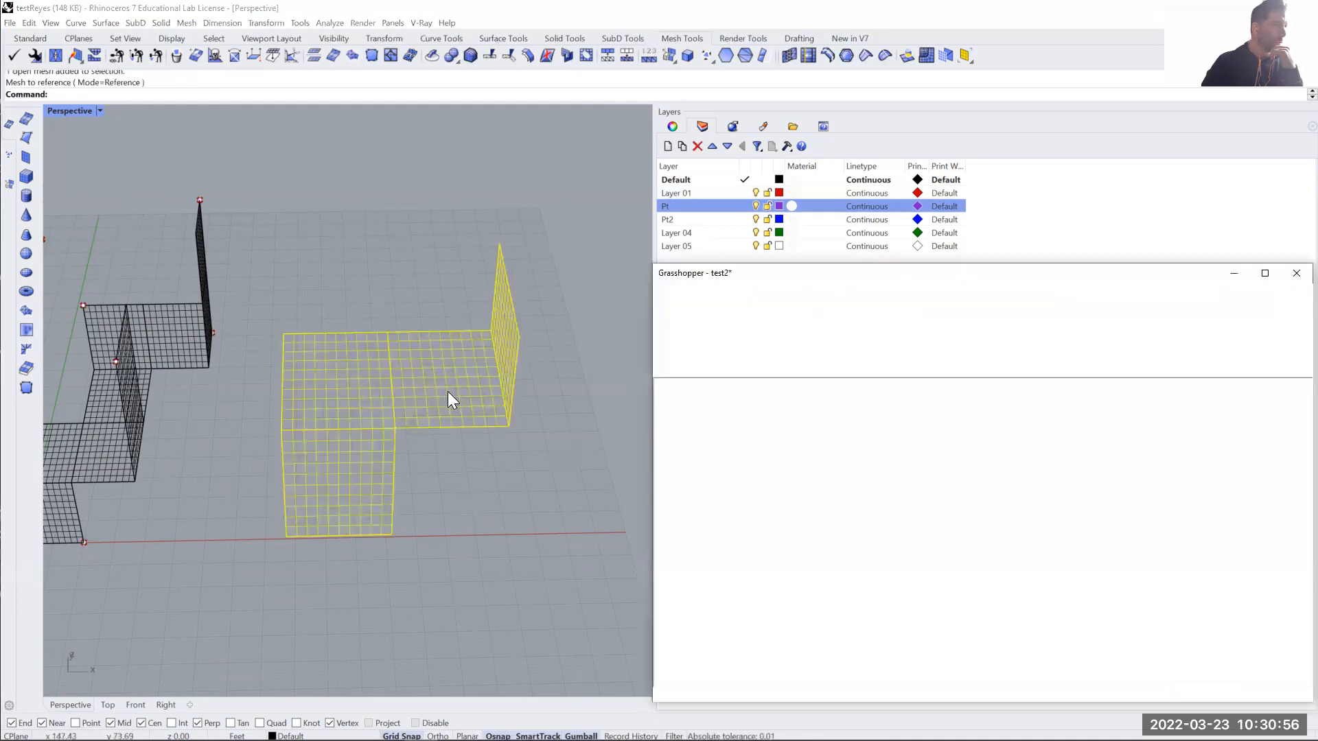
{"action": "scroll", "coordinate": [122, 392], "scroll_direction": "down", "scroll_amount": 2}
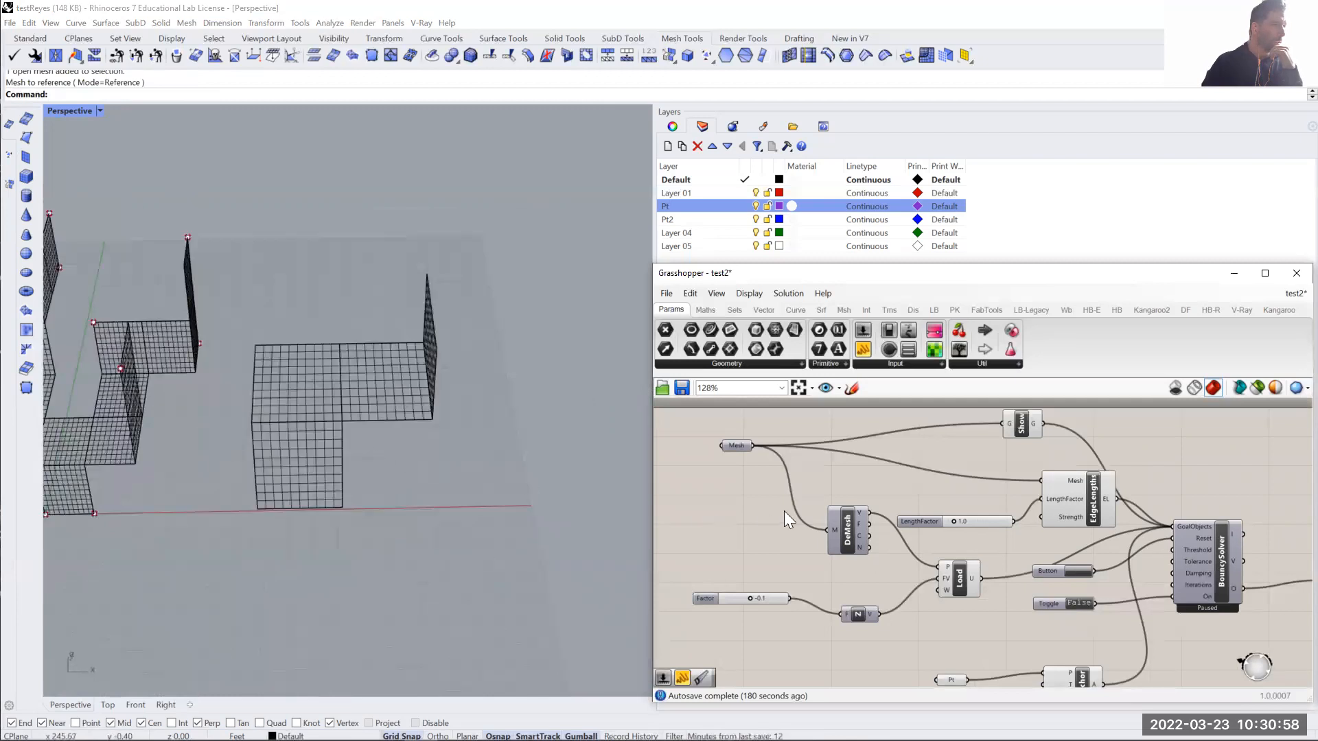
- Extract points from five mesh vertices: the two free back corners of the seat, the upright's outer top corner and the leg's two bottom corners
{"action": "scroll", "coordinate": [1069, 559], "scroll_direction": "up", "scroll_amount": 3}
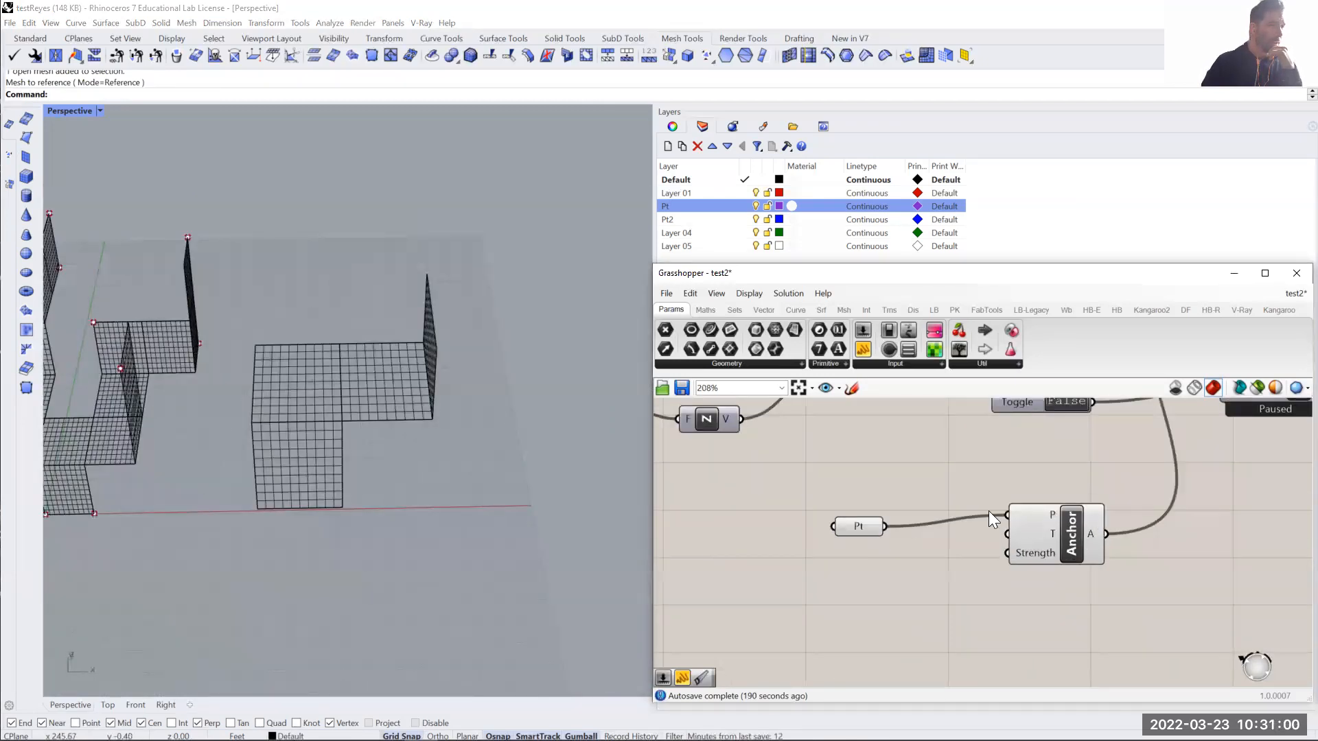
{"action": "right_click_drag", "start_coordinate": [276, 486], "coordinate": [266, 464]}
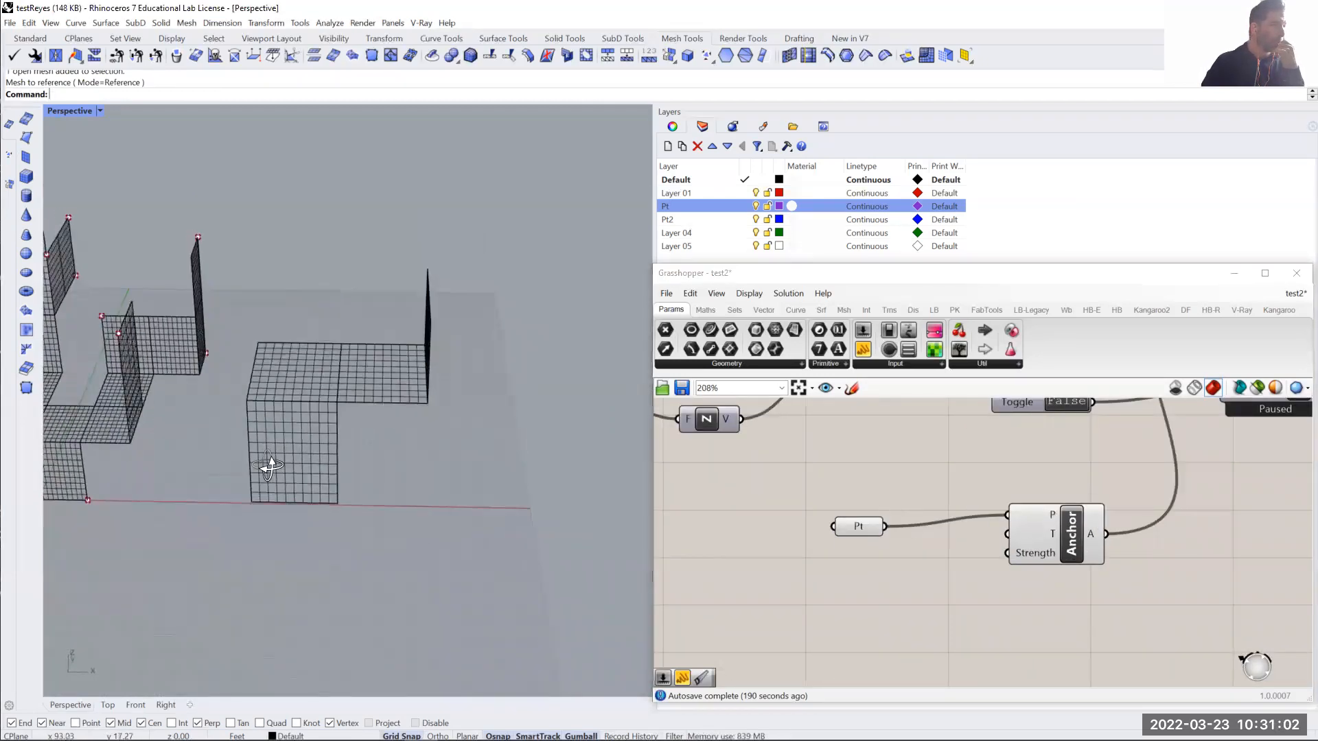
{"action": "scroll", "coordinate": [247, 344], "scroll_direction": "up", "scroll_amount": 3}
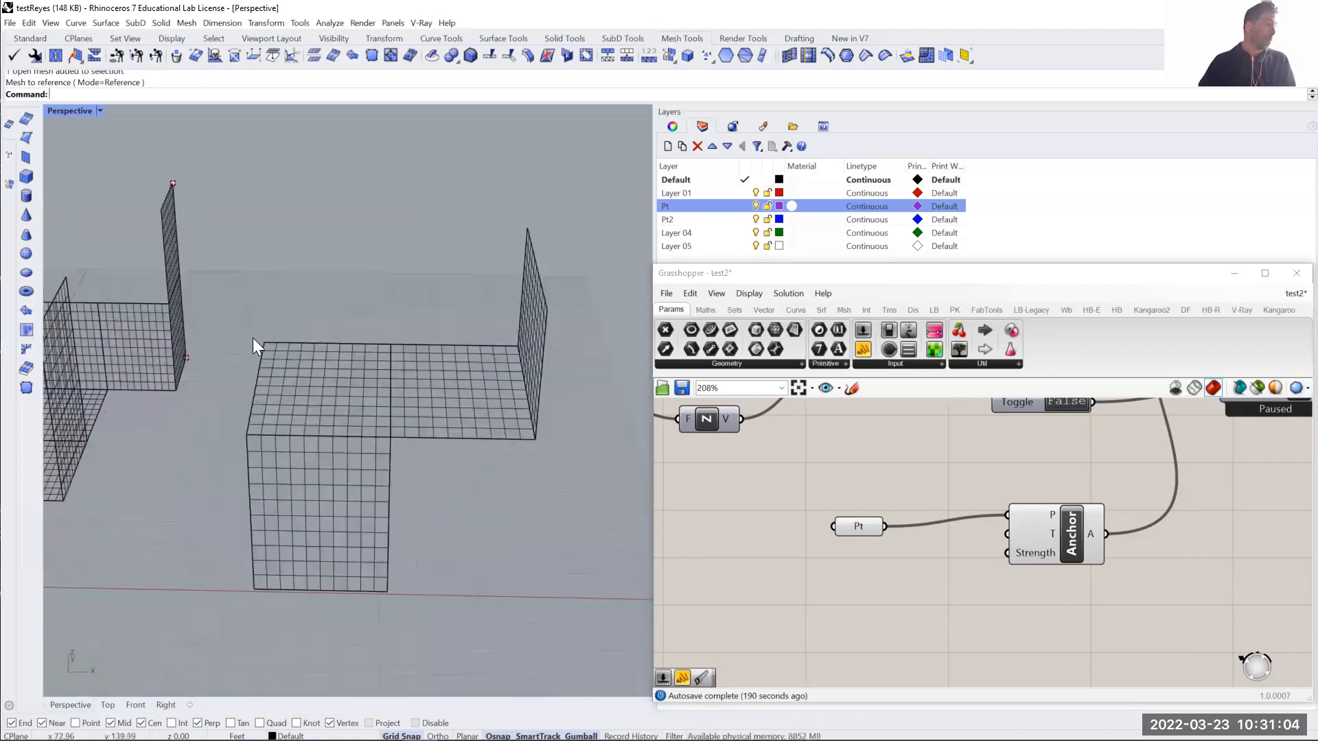
{"action": "left_click", "coordinate": [270, 347], "text": "ctrl+shift"}
{"action": "right_click_drag", "start_coordinate": [302, 396], "coordinate": [558, 278]}
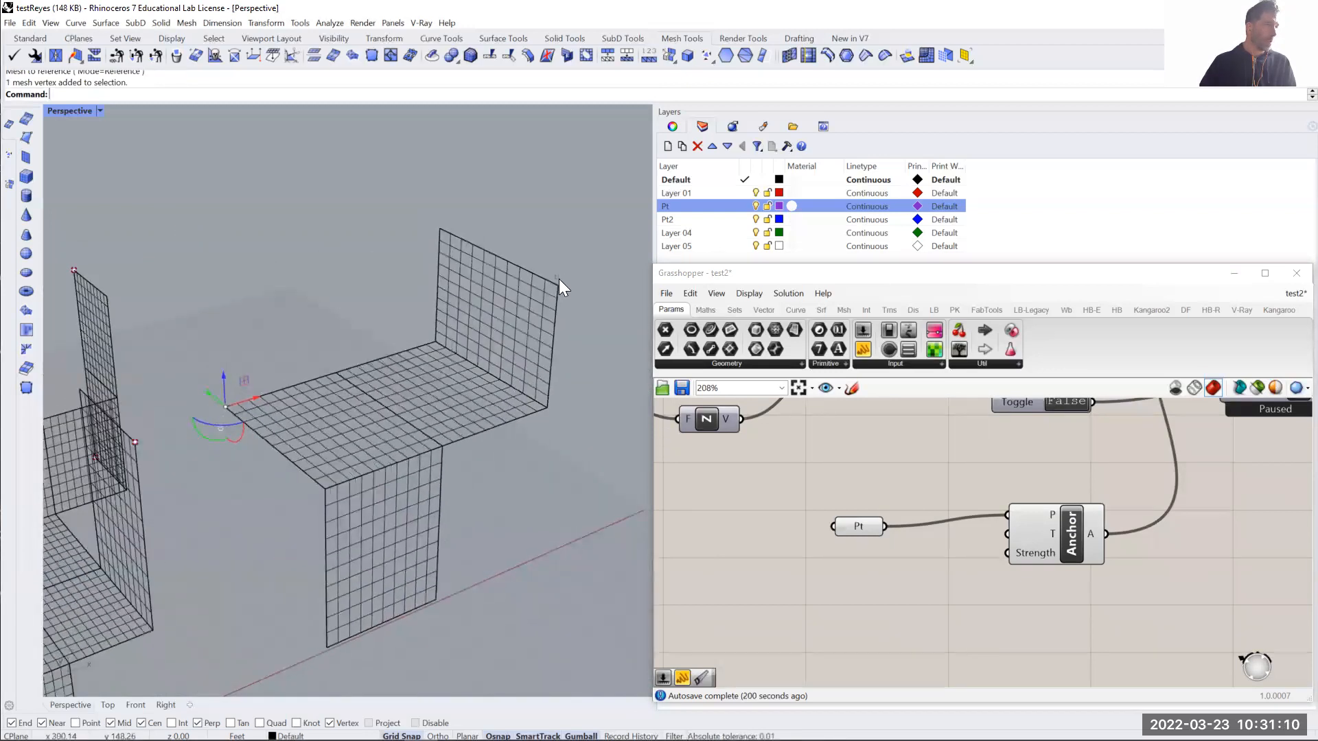
{"action": "left_click", "coordinate": [560, 284], "text": "ctrl+shift"}
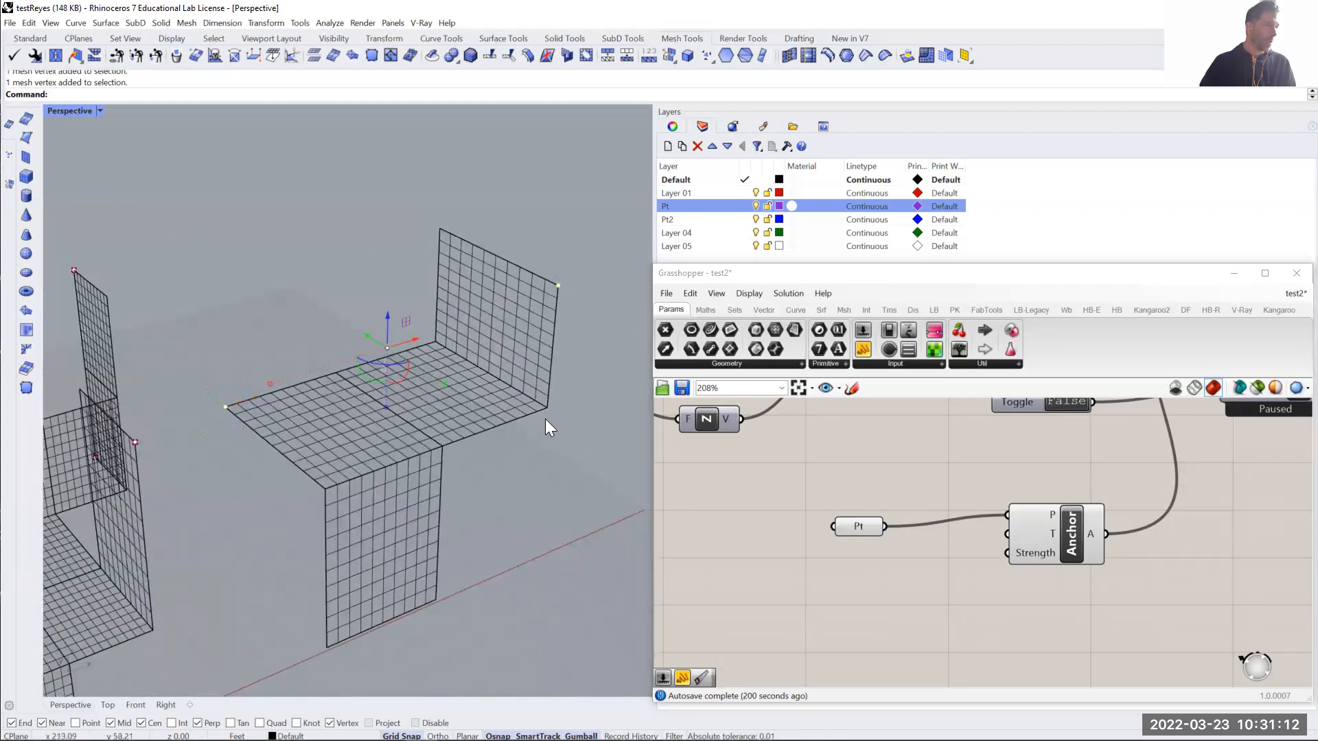
{"action": "scroll", "coordinate": [426, 330], "scroll_direction": "up", "scroll_amount": 5}
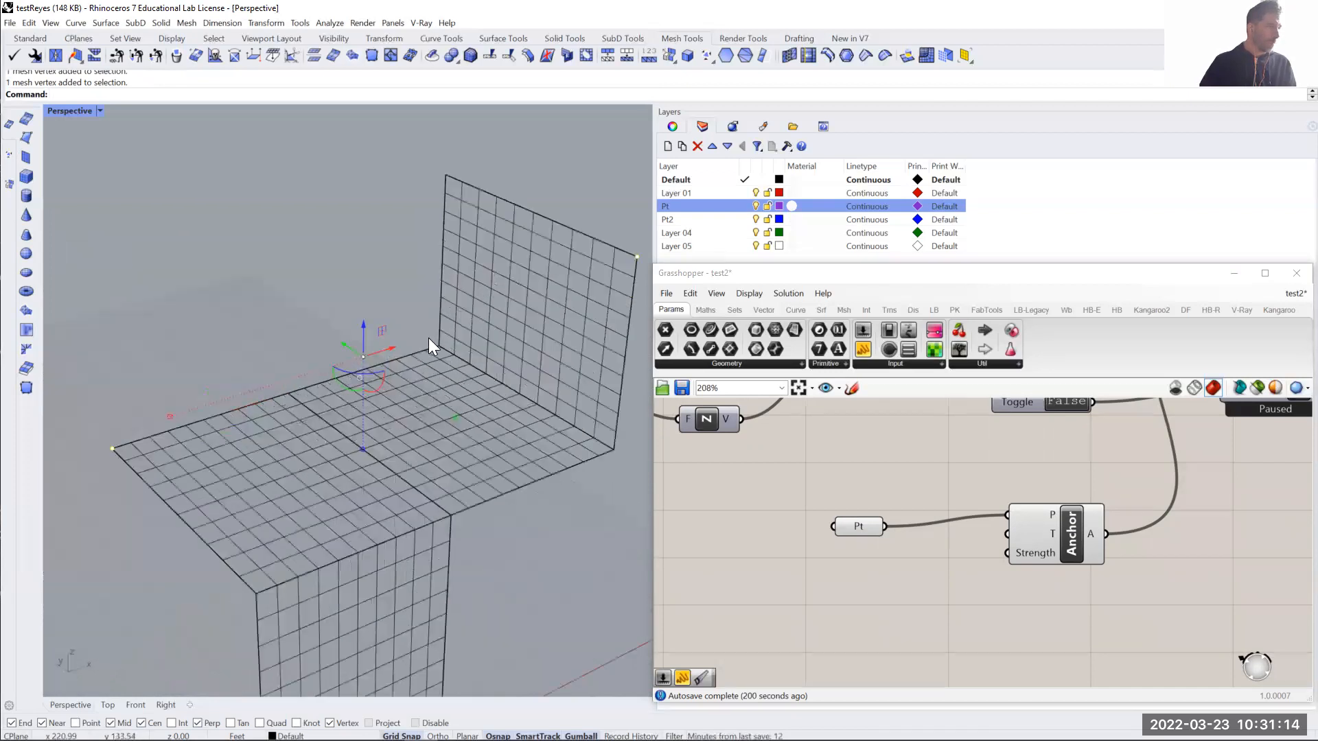
{"action": "scroll", "coordinate": [480, 365], "scroll_direction": "down", "scroll_amount": 6}
{"action": "right_click_drag", "start_coordinate": [418, 487], "coordinate": [394, 643]}
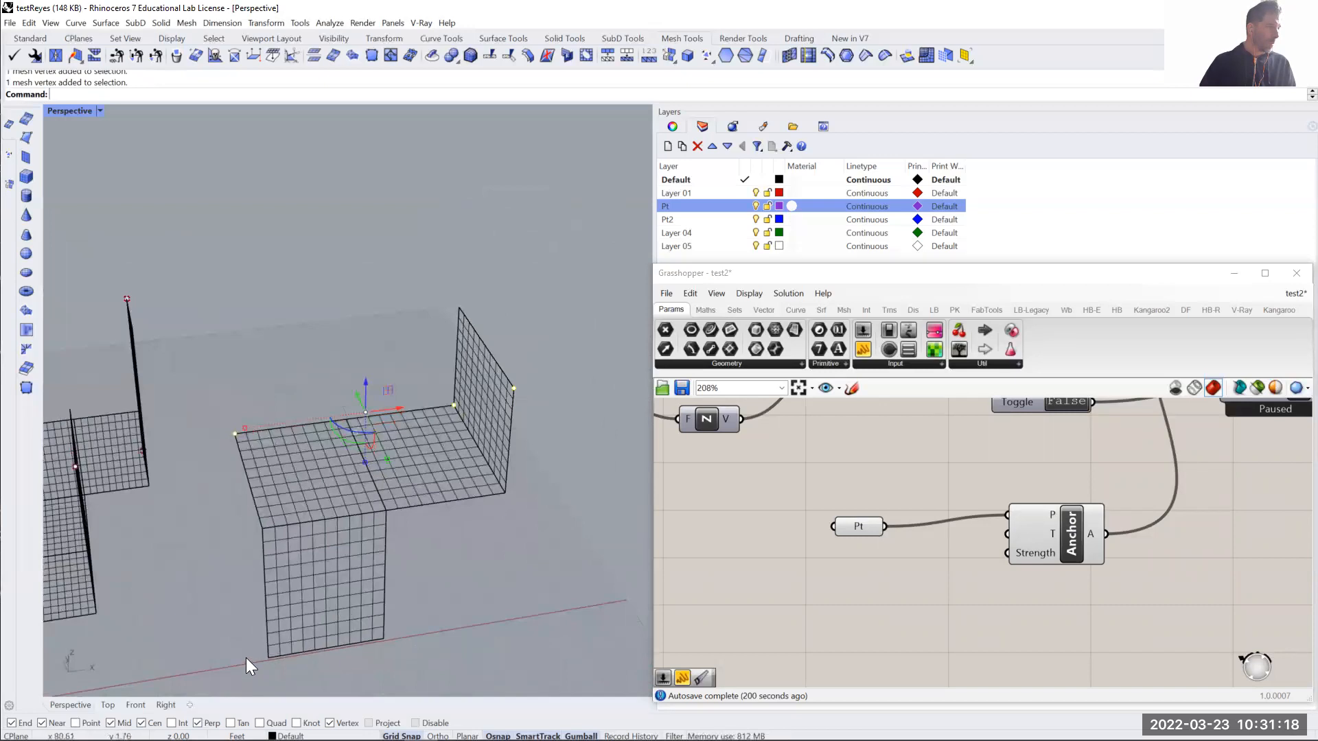
{"action": "left_click", "coordinate": [268, 656], "text": "ctrl+shift"}
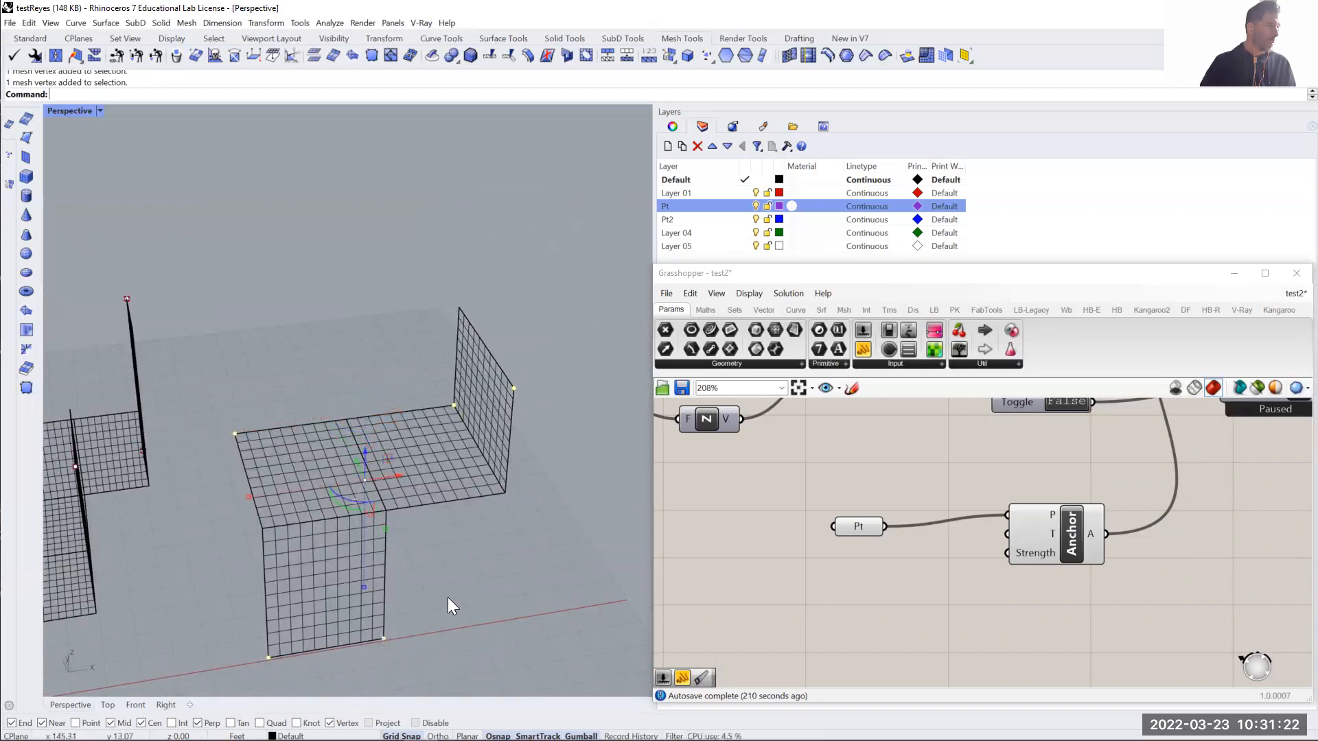
{"action": "type", "text": "ExtractPt"}
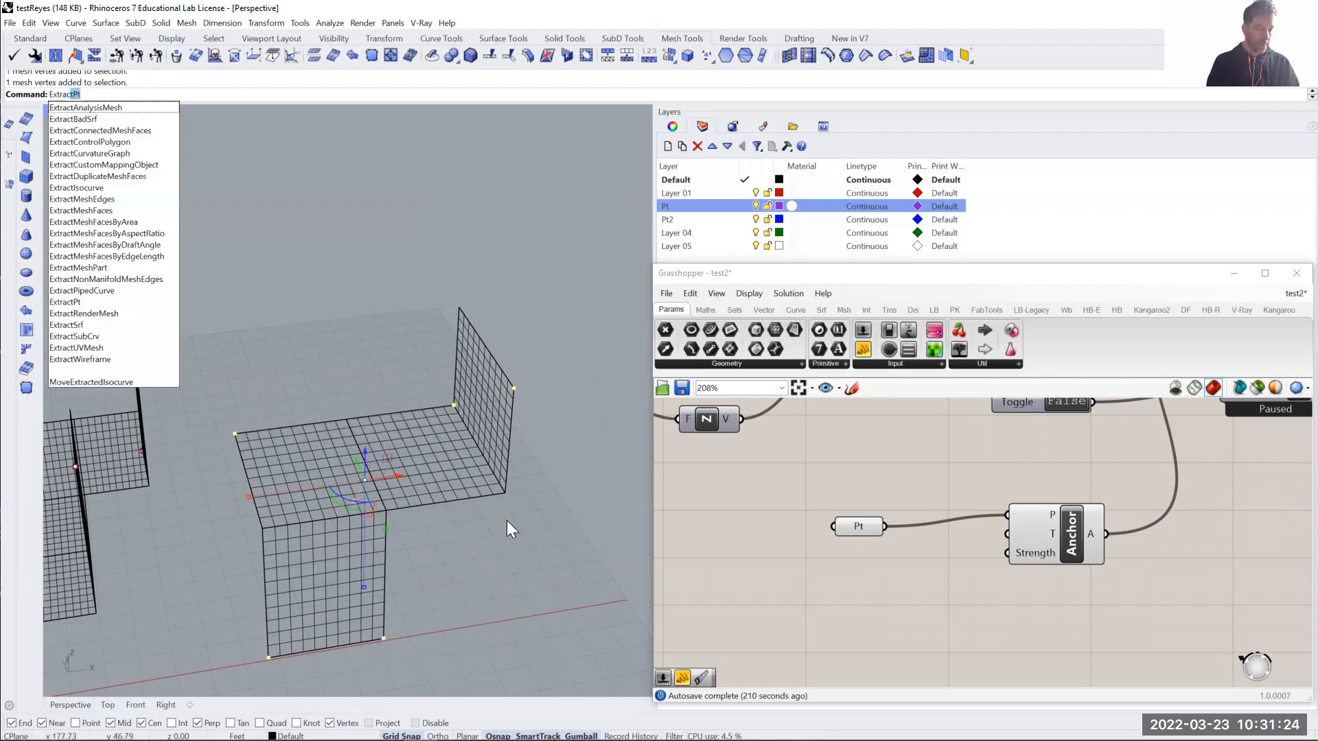
{"action": "key", "text": "Return"}
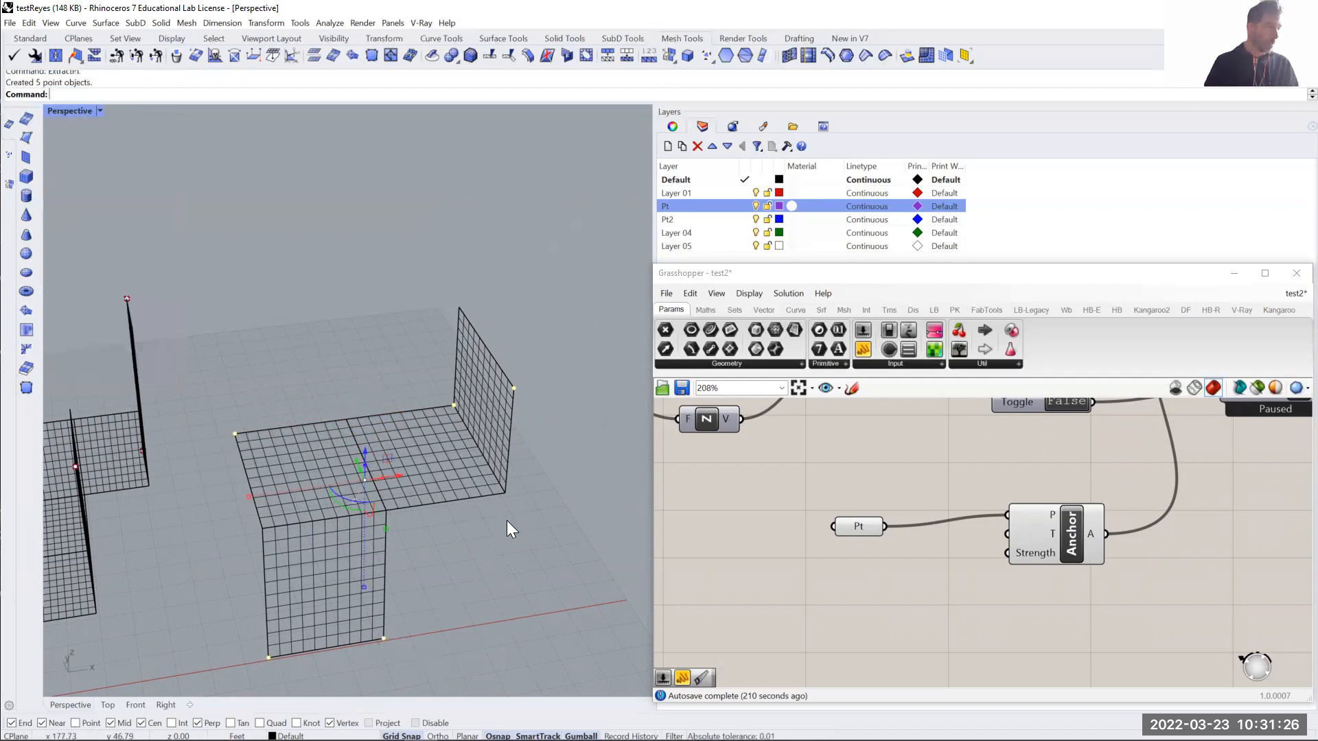
- Move the five extracted mesh points to the Pt2 layer and deselect them
{"action": "right_click", "coordinate": [674, 220]}
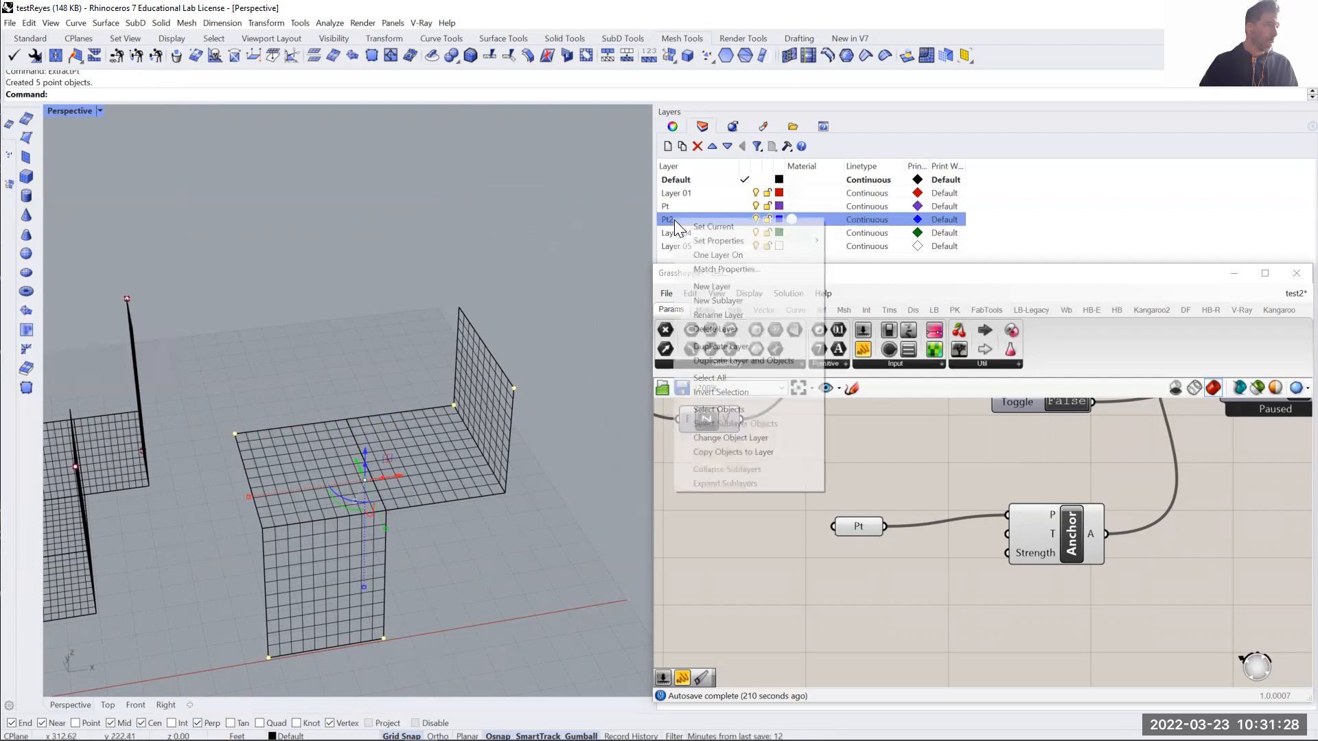
{"action": "left_click", "coordinate": [726, 438]}
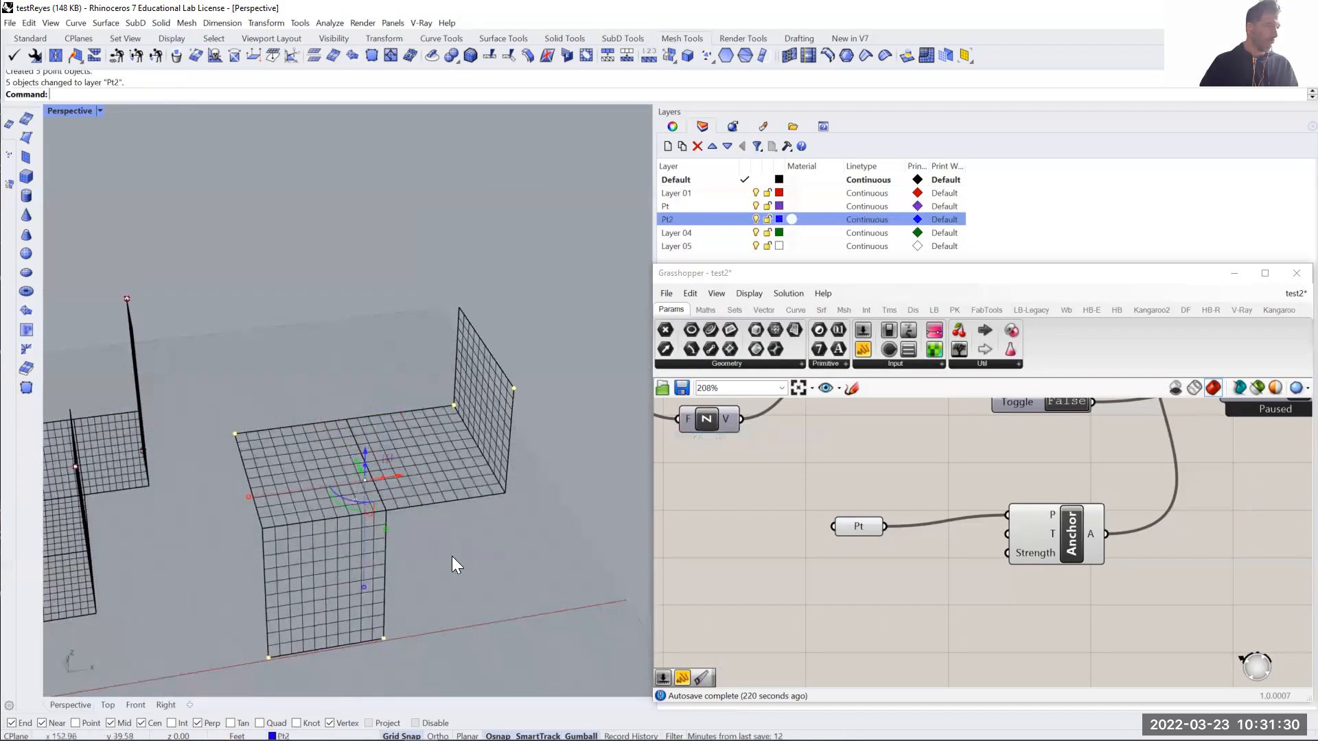
{"action": "left_click", "coordinate": [594, 445]}
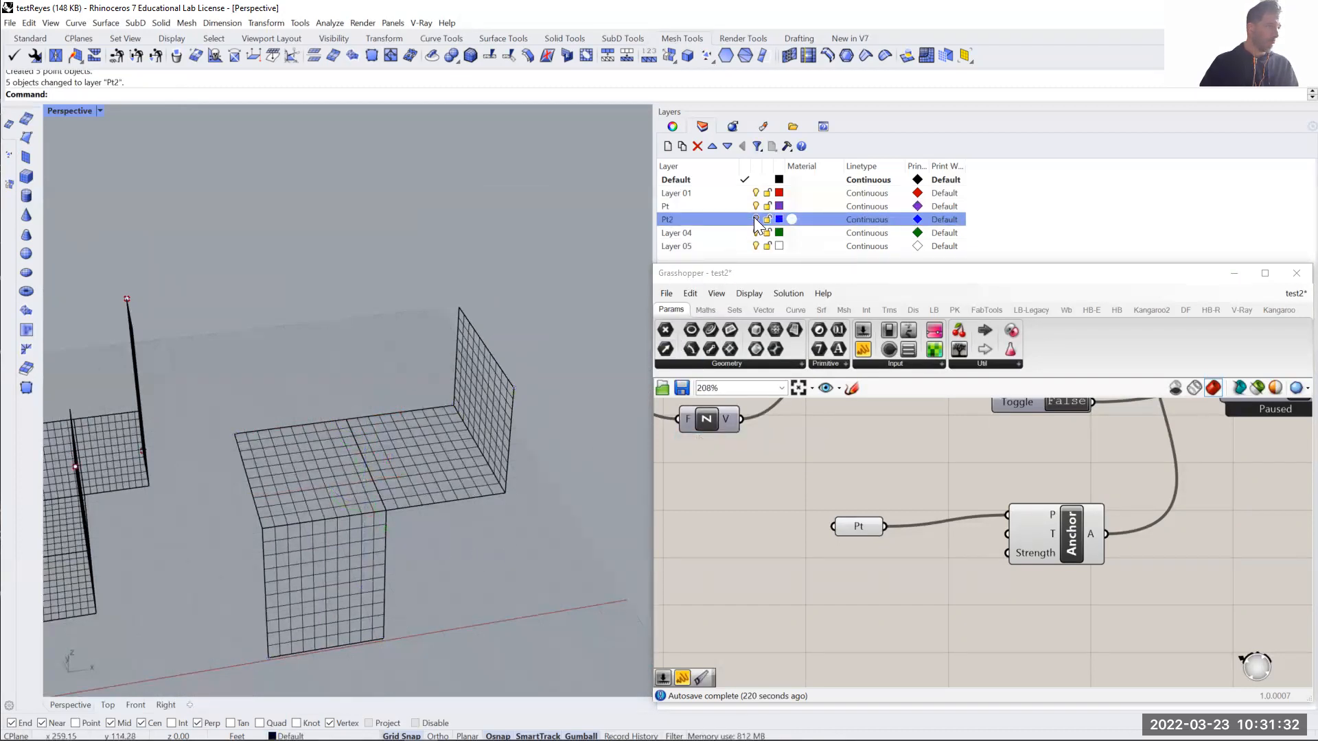
{"action": "right_click_drag", "start_coordinate": [532, 469], "coordinate": [533, 452]}
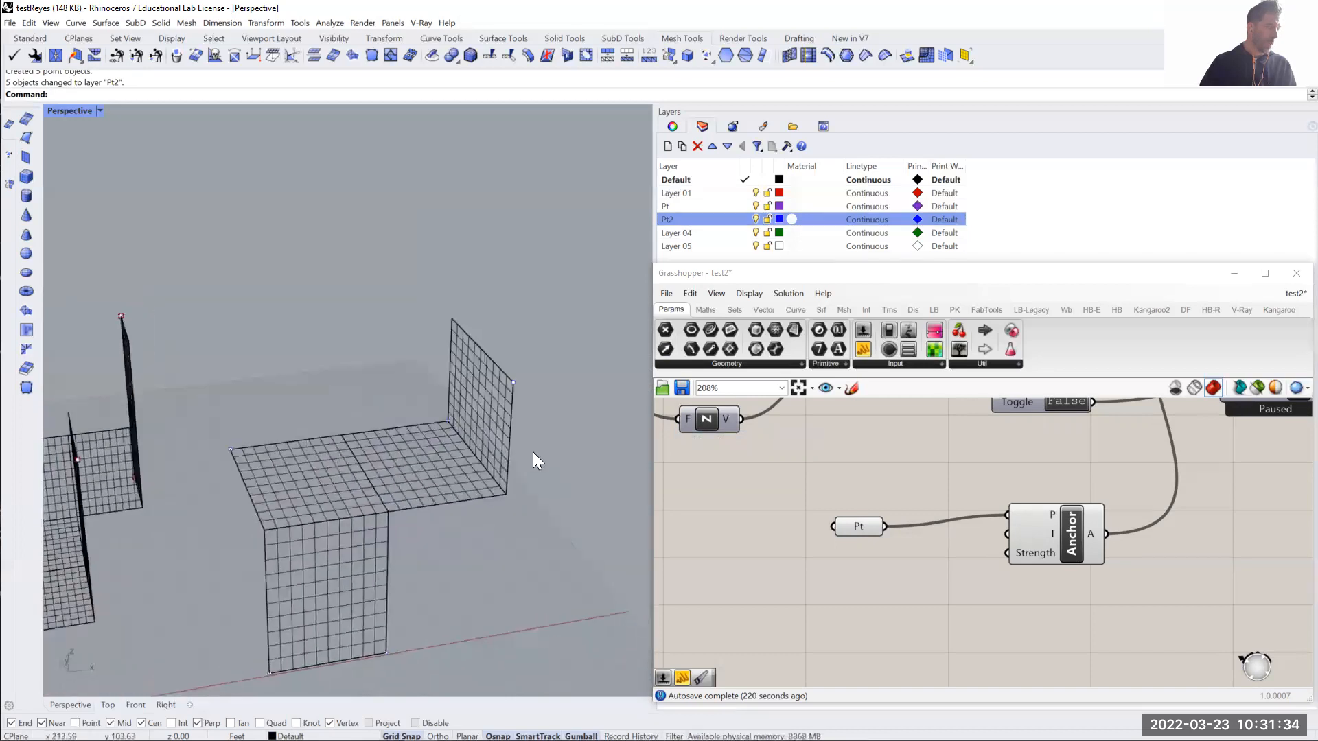
{"action": "right_click_drag", "start_coordinate": [482, 511], "coordinate": [467, 468], "text": "shift"}
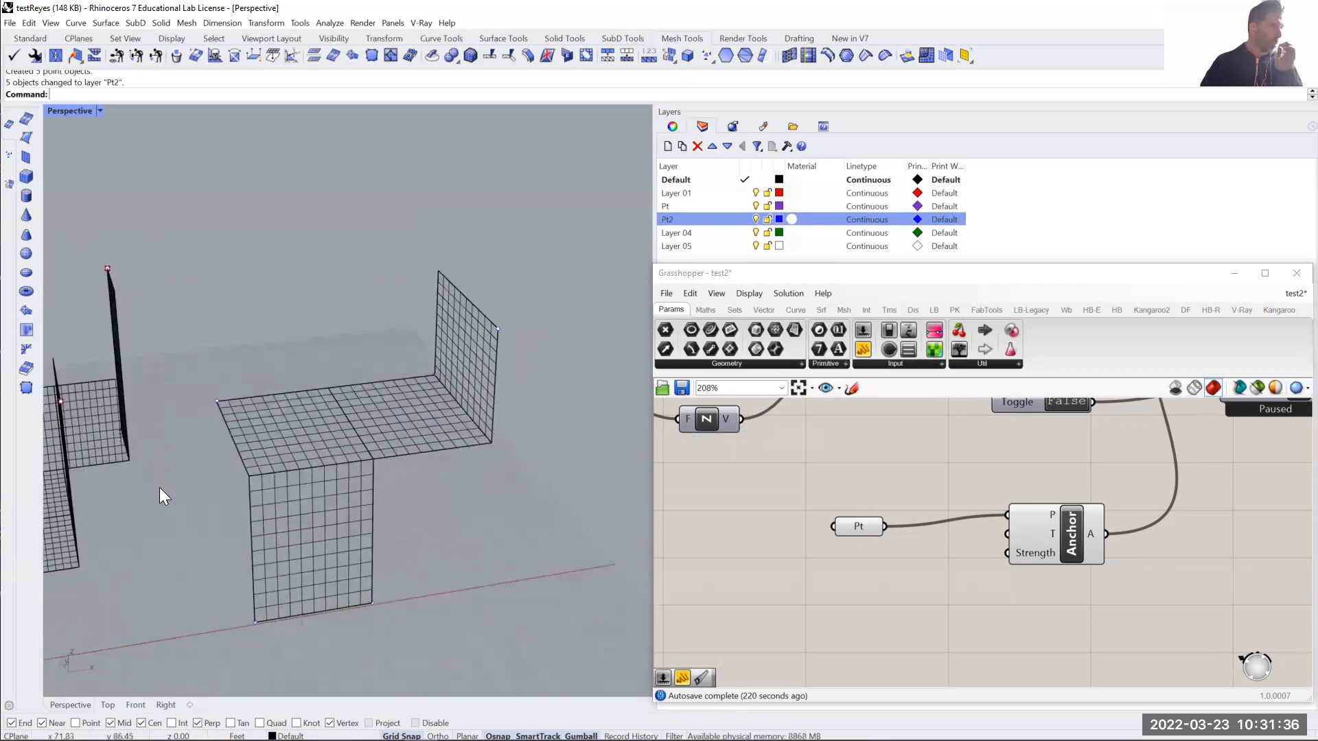
- Reference all points on the Pt2 layer as multiple points in the Grasshopper Pt parameter that feeds the Anchor component
{"action": "left_click_drag", "start_coordinate": [851, 524], "coordinate": [854, 512]}
{"action": "right_click", "coordinate": [855, 513]}
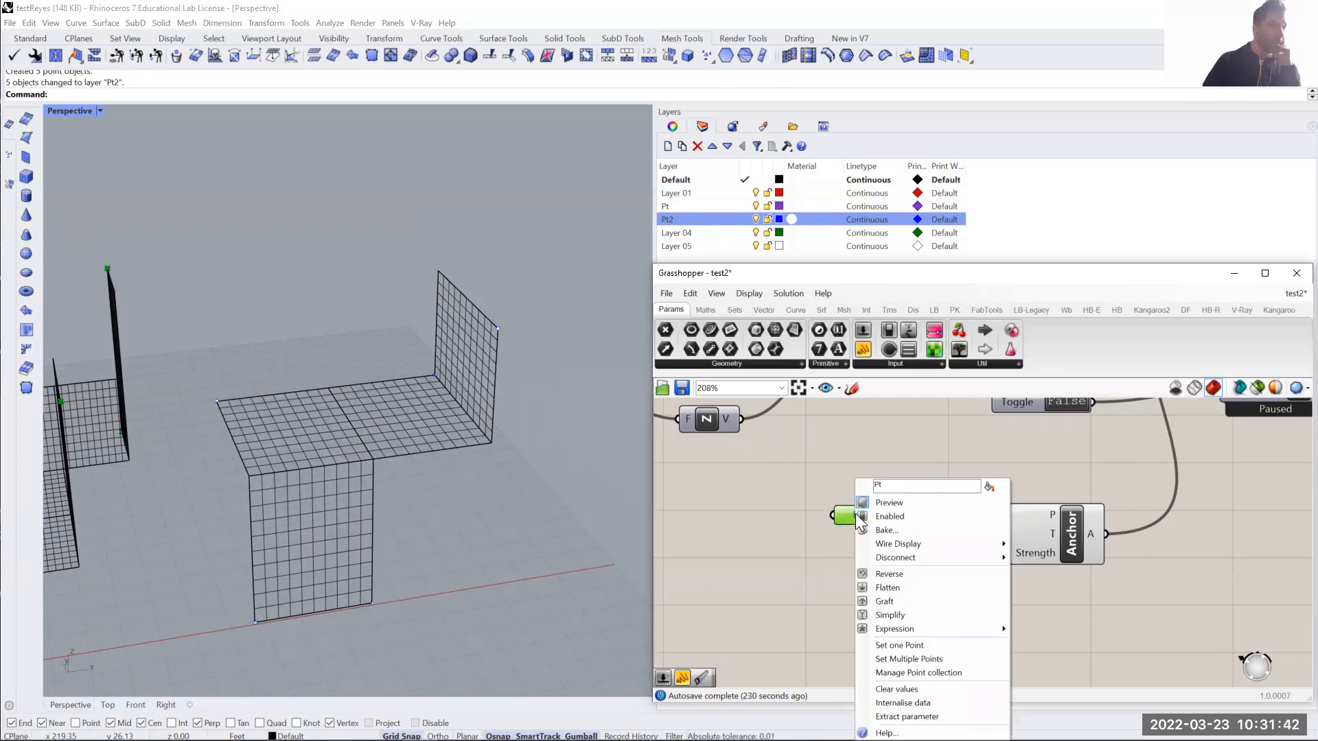
{"action": "left_click", "coordinate": [900, 659]}
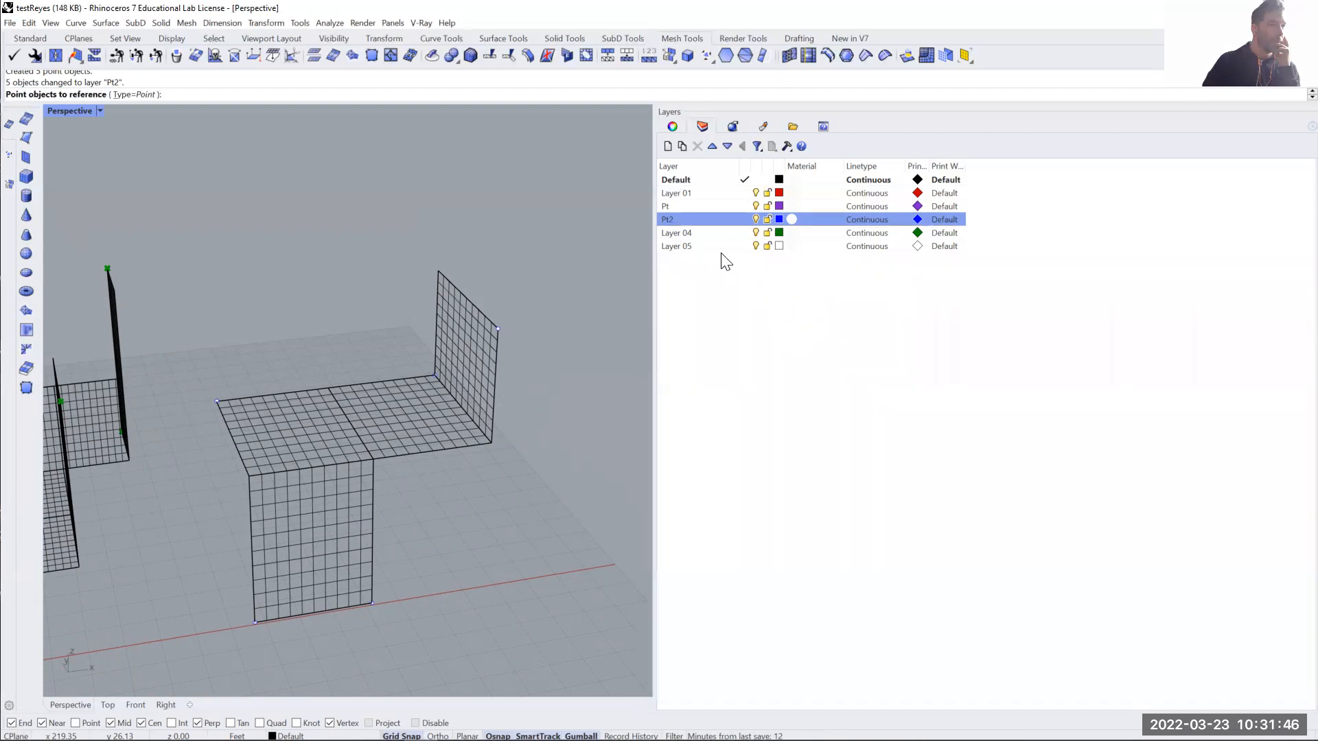
{"action": "right_click", "coordinate": [673, 218]}
{"action": "left_click", "coordinate": [715, 410]}
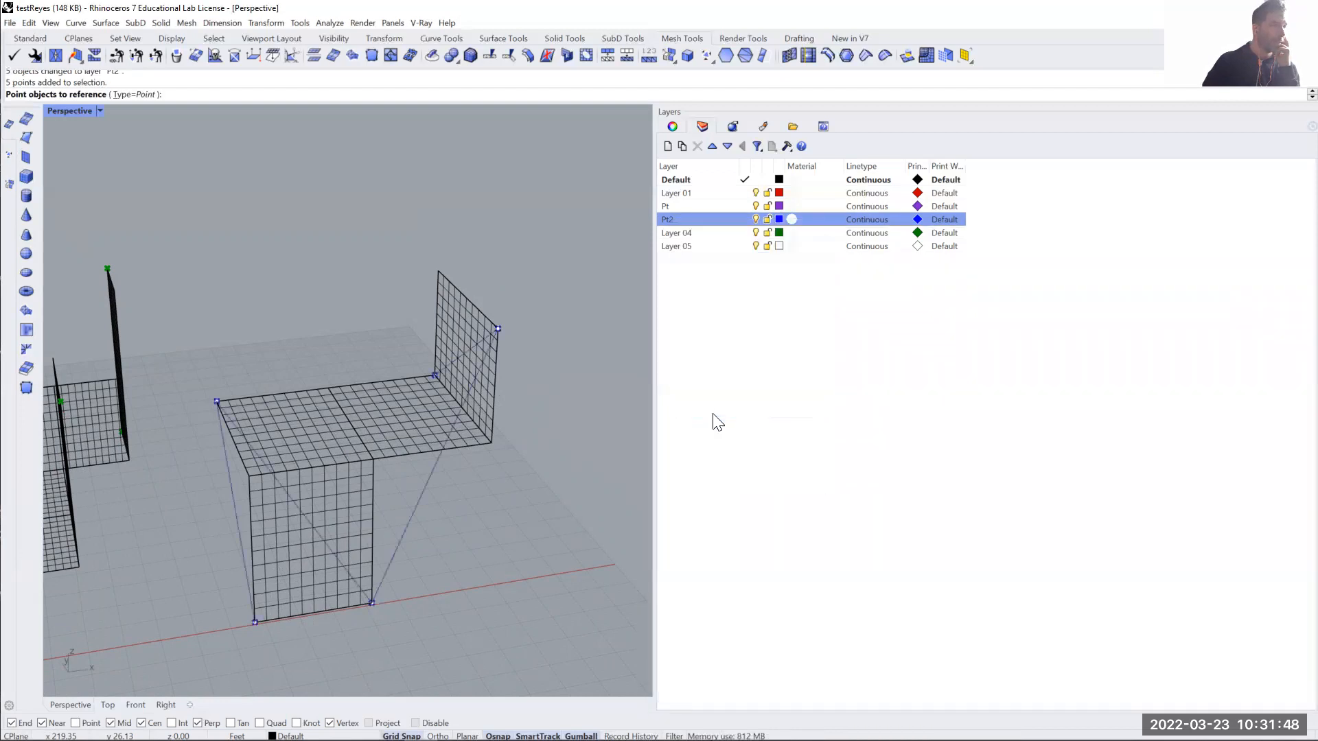
{"action": "right_click", "coordinate": [335, 287]}
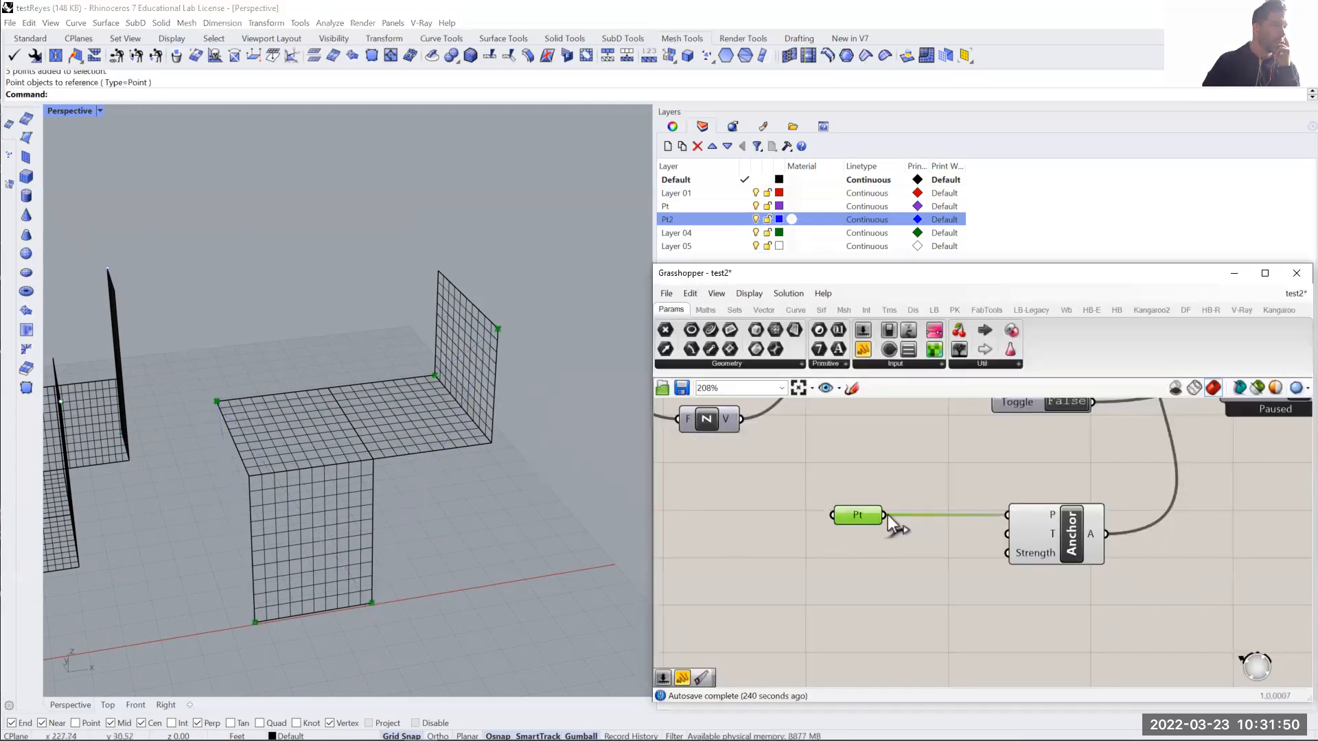
- Briefly preview the referenced mesh from the Mesh parameter and hide its preview again
{"action": "left_click", "coordinate": [952, 467]}
{"action": "scroll", "coordinate": [885, 446], "scroll_direction": "down", "scroll_amount": 4}
{"action": "right_click_drag", "start_coordinate": [885, 450], "coordinate": [873, 530]}
{"action": "scroll", "coordinate": [831, 498], "scroll_direction": "down", "scroll_amount": 2}
{"action": "scroll", "coordinate": [763, 426], "scroll_direction": "up", "scroll_amount": 3}
{"action": "right_click", "coordinate": [762, 425]}
{"action": "left_click", "coordinate": [793, 449]}
{"action": "left_click", "coordinate": [755, 423]}
{"action": "right_click", "coordinate": [756, 422]}
{"action": "left_click", "coordinate": [789, 449]}
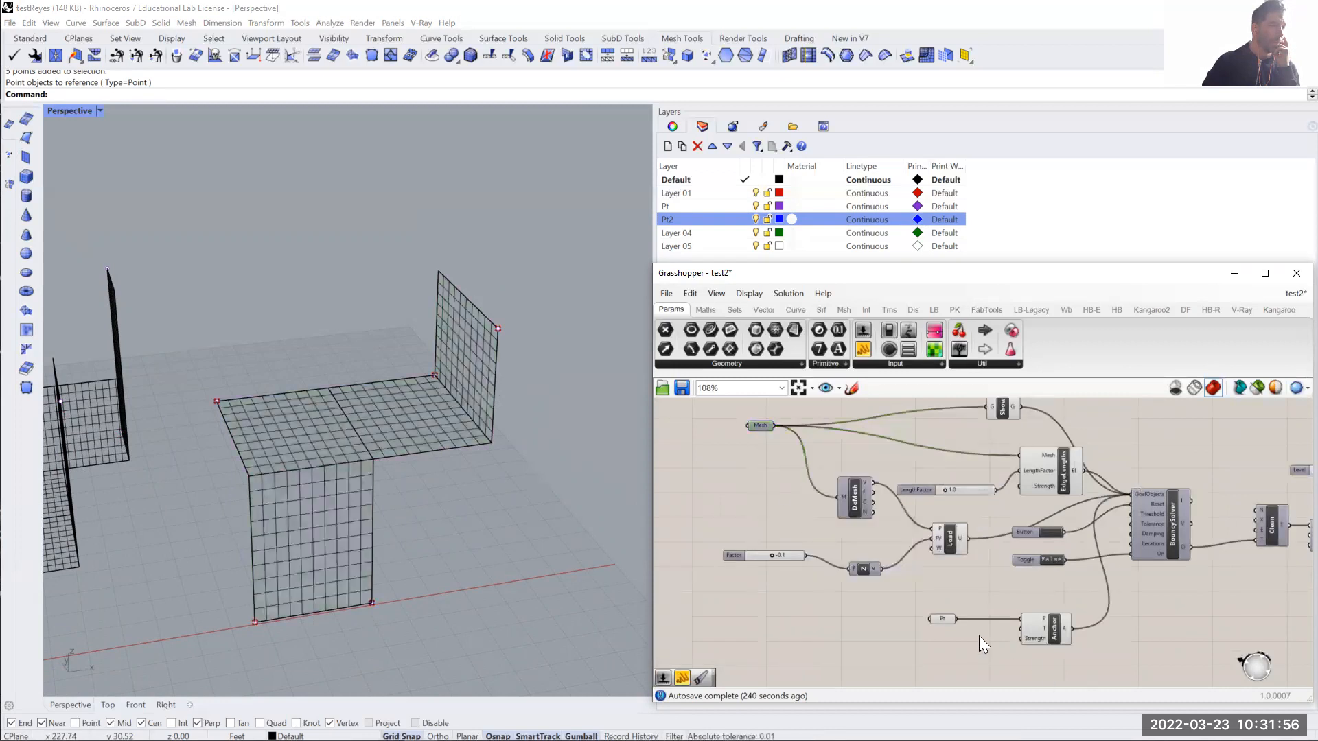
{"action": "left_click", "coordinate": [782, 576]}
- Review the definition's load, length factor, solver and Catmull-Clark subdivision components and their input sliders
{"action": "scroll", "coordinate": [778, 574], "scroll_direction": "up", "scroll_amount": 3}
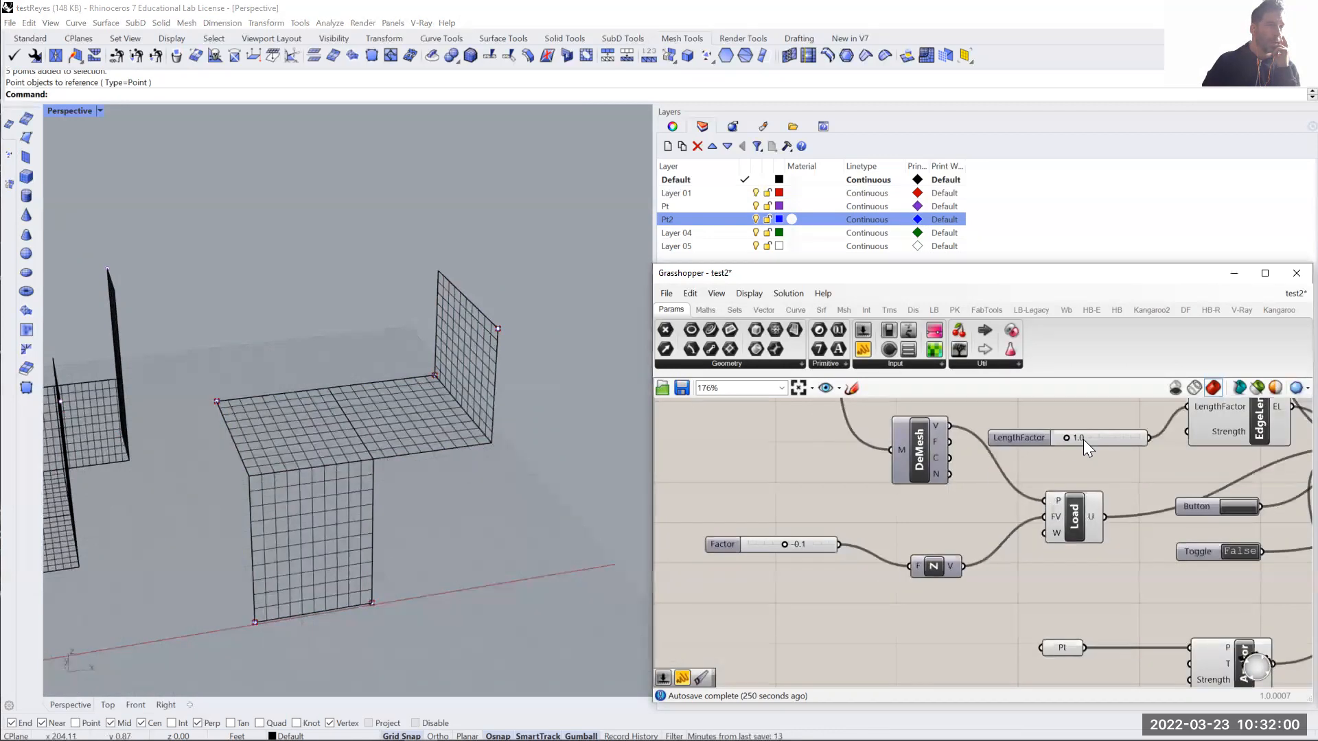
{"action": "right_click_drag", "start_coordinate": [819, 609], "coordinate": [802, 642]}
{"action": "left_click_drag", "start_coordinate": [1057, 549], "coordinate": [1055, 537]}
{"action": "scroll", "coordinate": [774, 602], "scroll_direction": "up", "scroll_amount": 1}
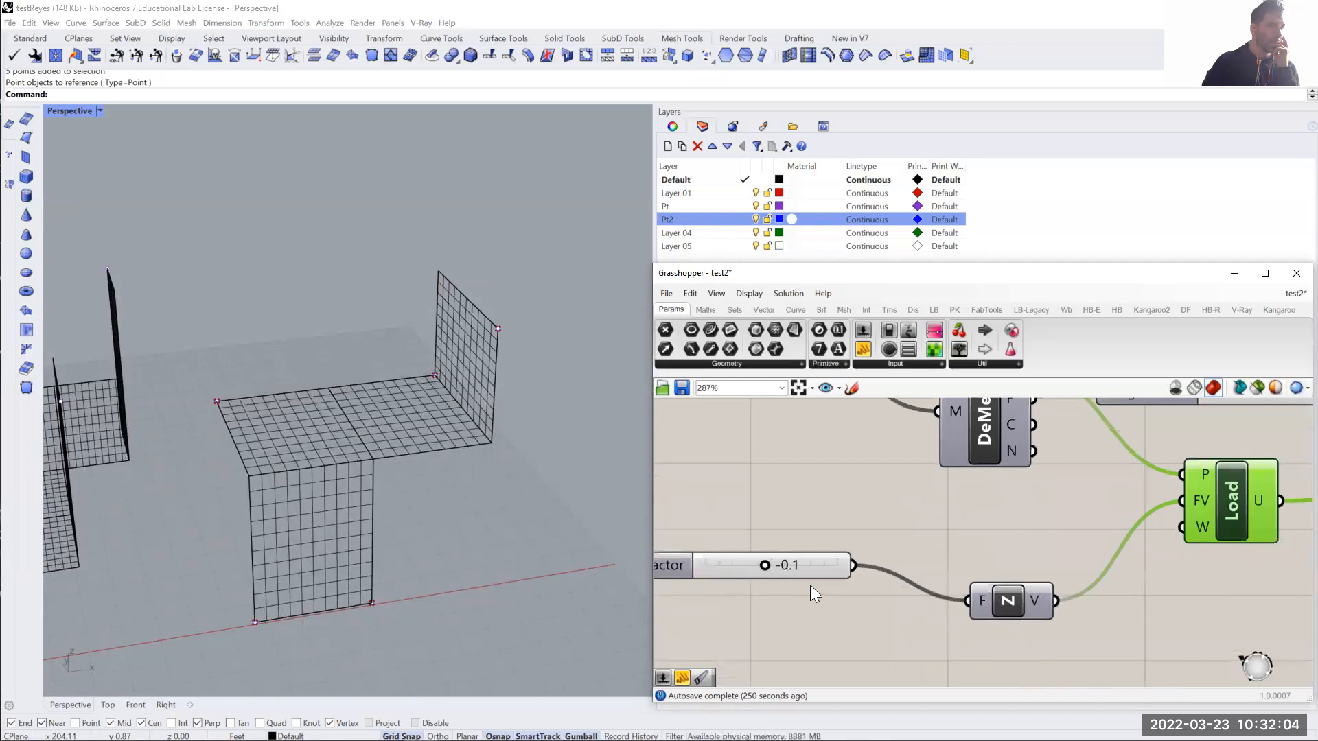
{"action": "scroll", "coordinate": [814, 586], "scroll_direction": "down", "scroll_amount": 1}
{"action": "right_click_drag", "start_coordinate": [923, 590], "coordinate": [844, 539]}
{"action": "scroll", "coordinate": [1072, 551], "scroll_direction": "down", "scroll_amount": 3}
{"action": "right_click_drag", "start_coordinate": [549, 525], "coordinate": [601, 544]}
{"action": "right_click_drag", "start_coordinate": [1198, 586], "coordinate": [889, 598]}
{"action": "scroll", "coordinate": [1165, 506], "scroll_direction": "up", "scroll_amount": 4}
{"action": "right_click_drag", "start_coordinate": [1186, 527], "coordinate": [1123, 560]}
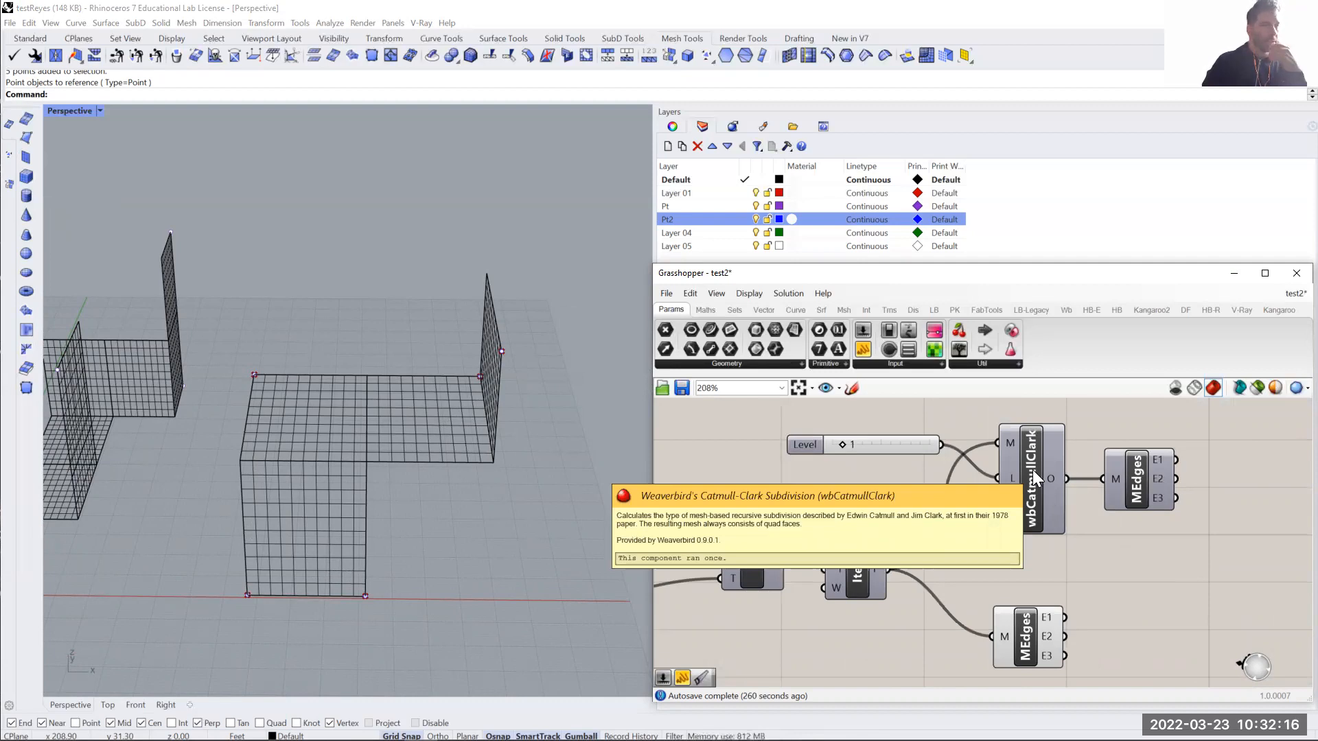
{"action": "scroll", "coordinate": [926, 462], "scroll_direction": "down", "scroll_amount": 3}
{"action": "right_click_drag", "start_coordinate": [758, 549], "coordinate": [1080, 523]}
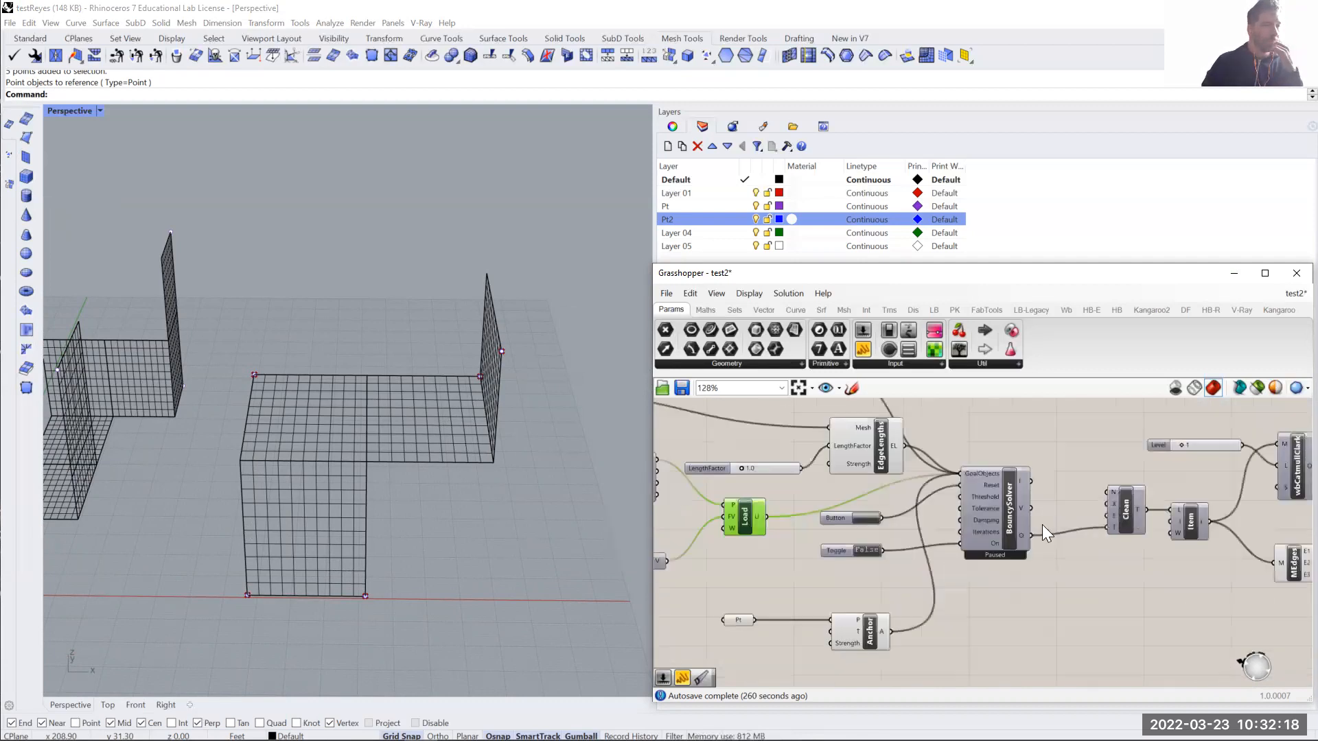
{"action": "scroll", "coordinate": [1079, 523], "scroll_direction": "down", "scroll_amount": 2}
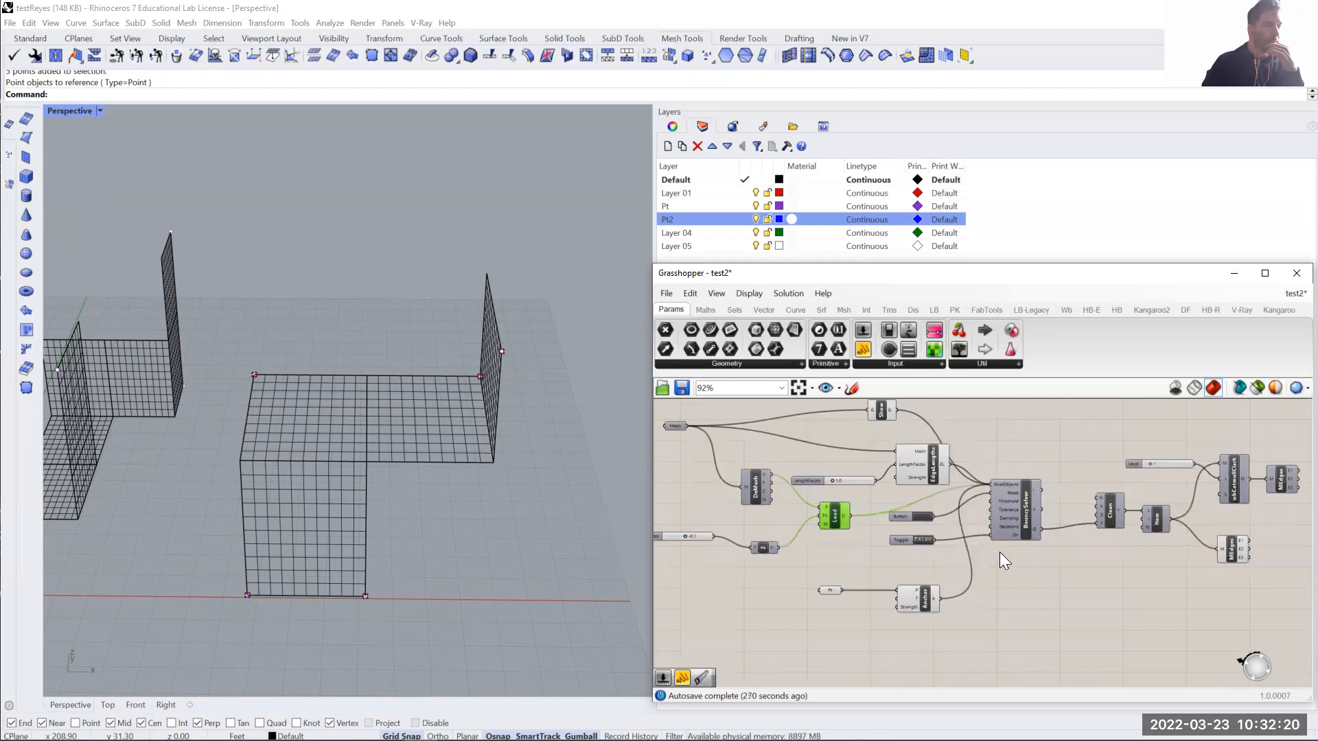
- Turn on the BouncySolver preview and set its On toggle to True to run the simulation on the new mesh
{"action": "scroll", "coordinate": [913, 549], "scroll_direction": "up", "scroll_amount": 3}
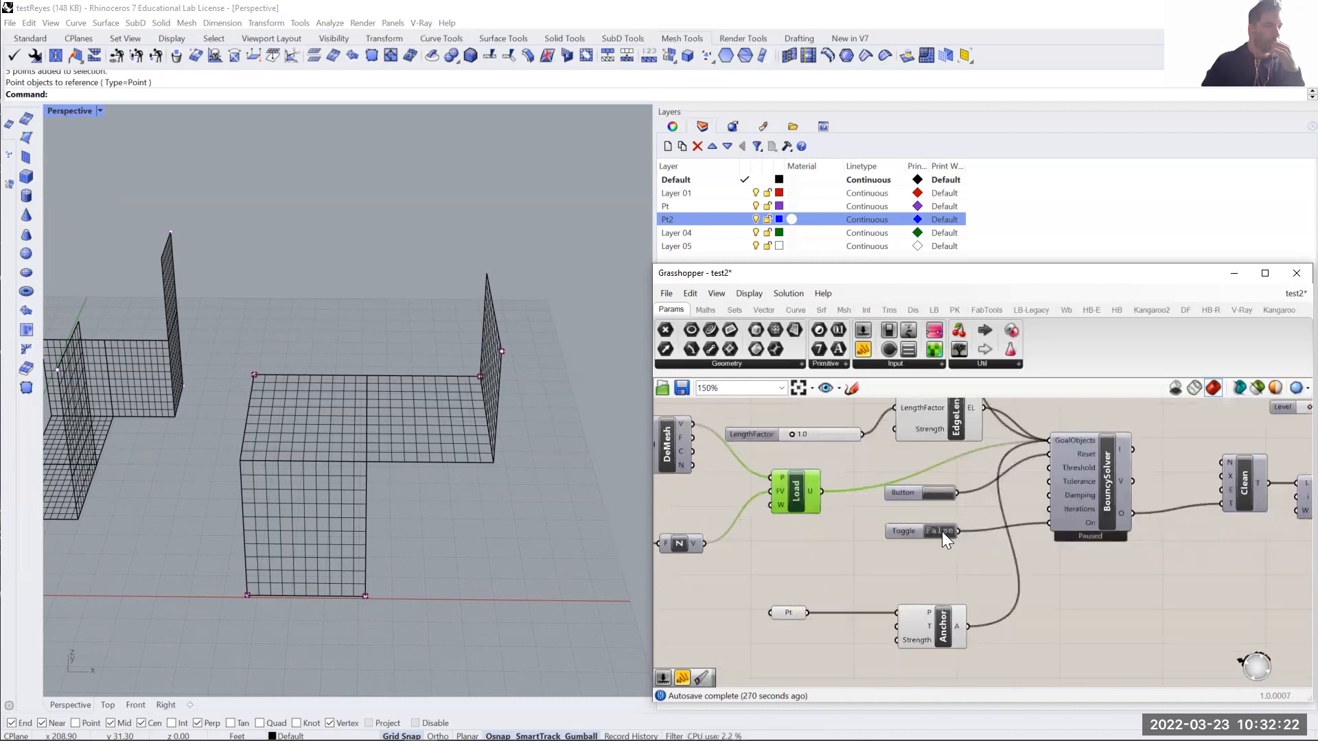
{"action": "right_click", "coordinate": [1109, 474]}
{"action": "left_click", "coordinate": [1124, 494]}
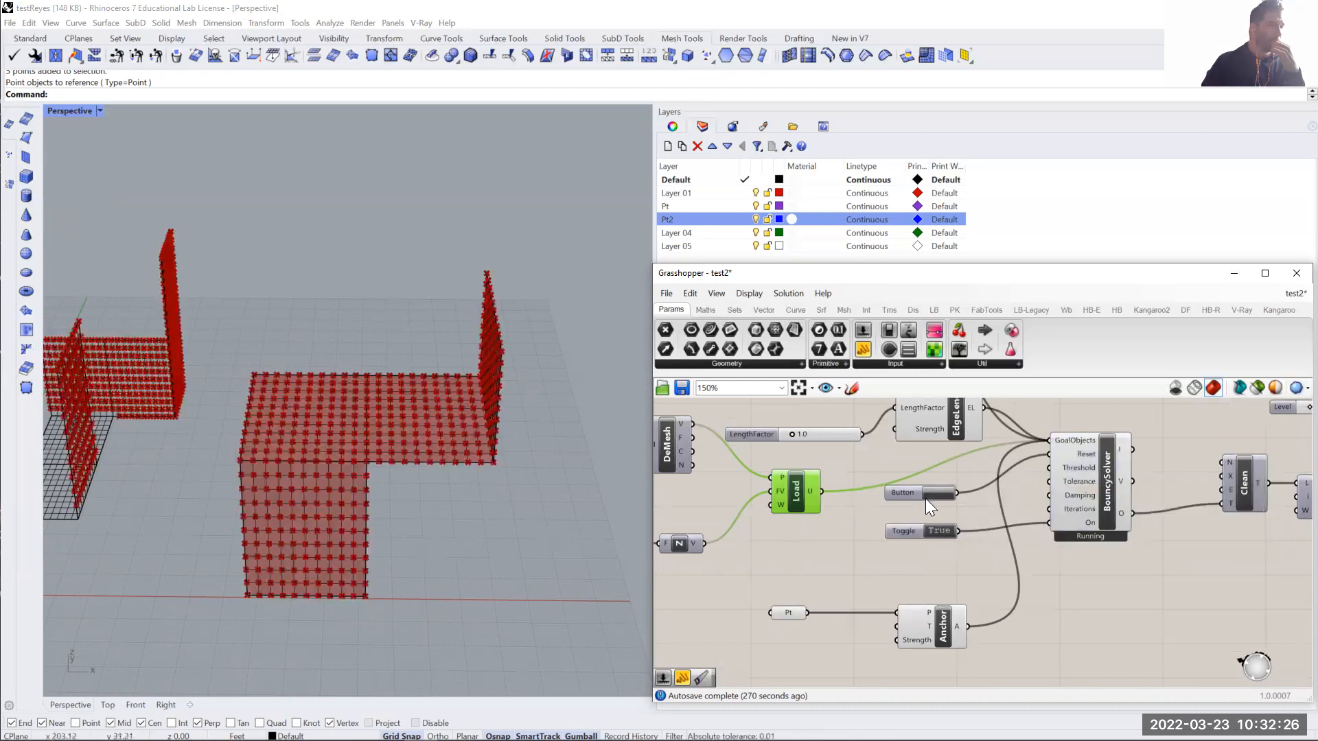
{"action": "right_click_drag", "start_coordinate": [409, 545], "coordinate": [378, 586]}
{"action": "right_click_drag", "start_coordinate": [402, 596], "coordinate": [379, 576]}
- Set the LengthFactor slider of the EdgeLengths goal to 0.5
{"action": "right_click_drag", "start_coordinate": [812, 563], "coordinate": [1002, 532]}
{"action": "scroll", "coordinate": [818, 516], "scroll_direction": "up", "scroll_amount": 3}
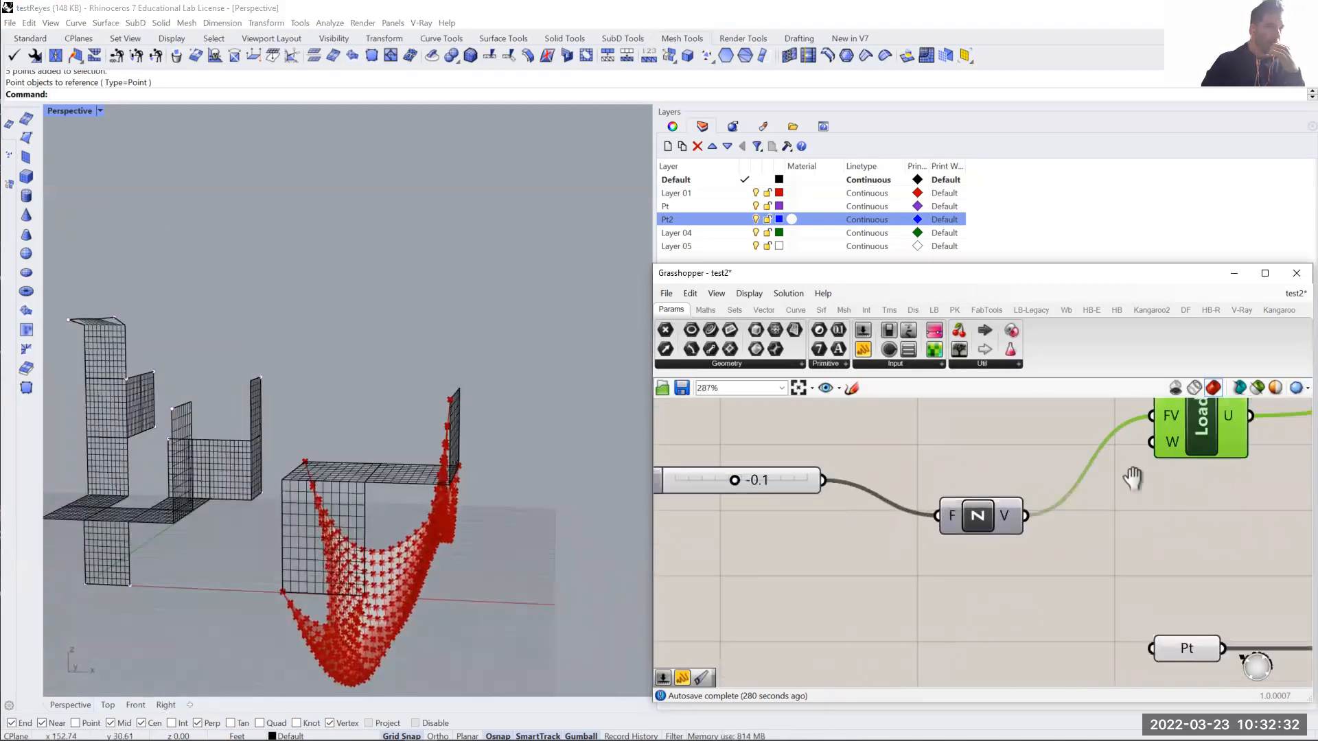
{"action": "right_click_drag", "start_coordinate": [1133, 466], "coordinate": [1131, 500]}
{"action": "right_click_drag", "start_coordinate": [505, 572], "coordinate": [563, 559]}
{"action": "scroll", "coordinate": [866, 546], "scroll_direction": "down", "scroll_amount": 3}
{"action": "right_click_drag", "start_coordinate": [1035, 460], "coordinate": [1002, 499]}
{"action": "scroll", "coordinate": [1008, 489], "scroll_direction": "up", "scroll_amount": 3}
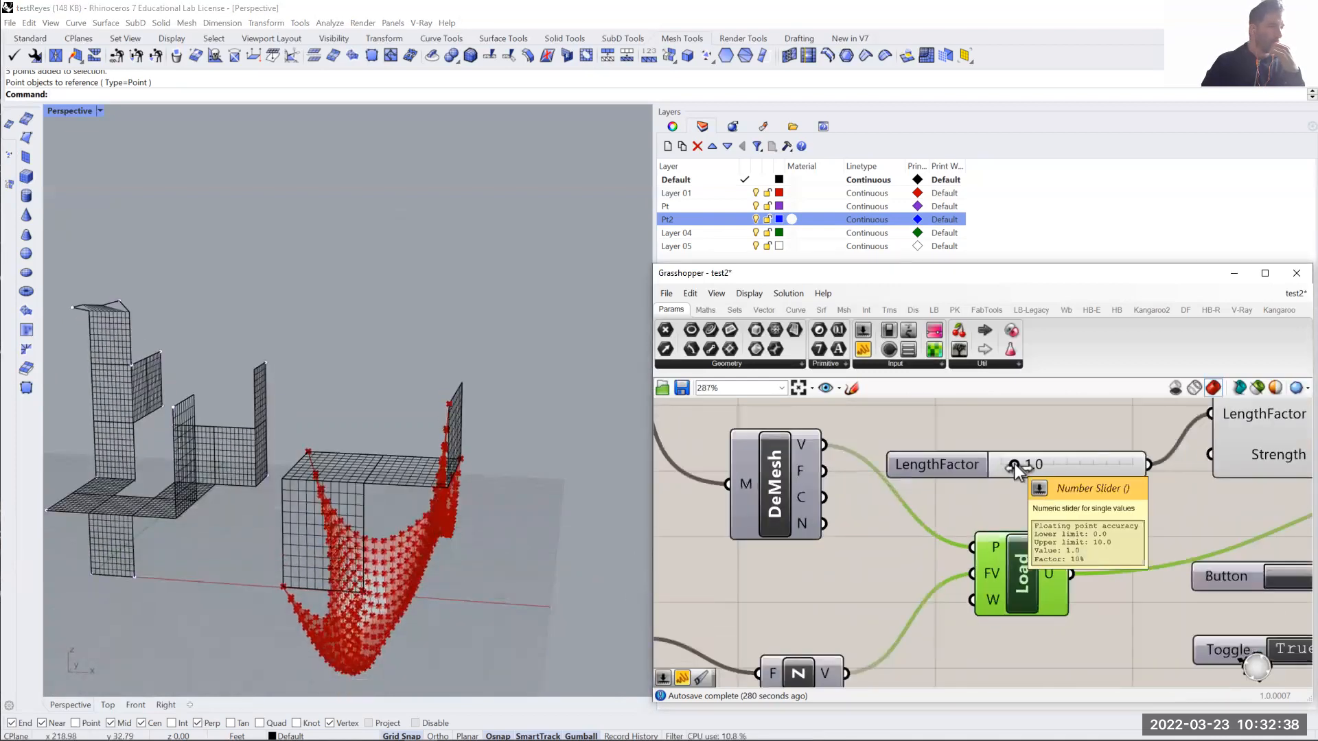
{"action": "scroll", "coordinate": [1017, 477], "scroll_direction": "up", "scroll_amount": 3}
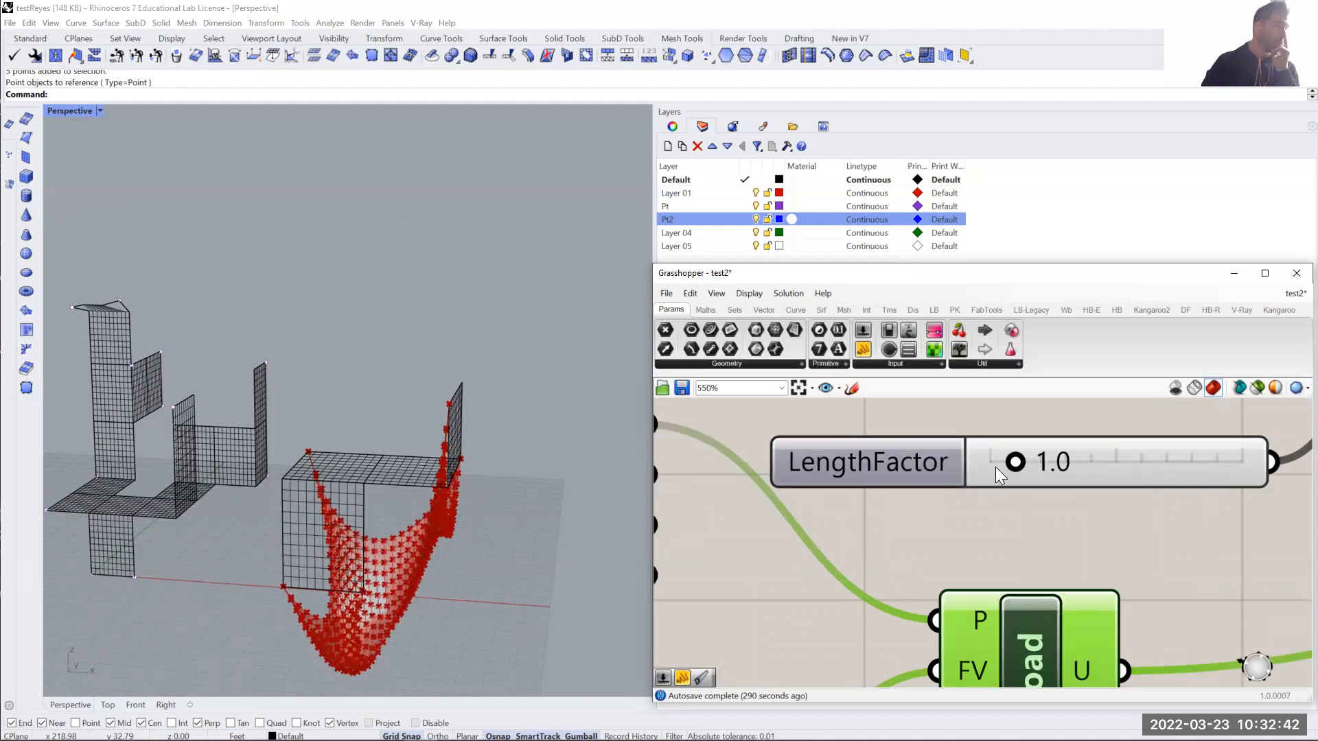
{"action": "scroll", "coordinate": [999, 468], "scroll_direction": "up", "scroll_amount": 4}
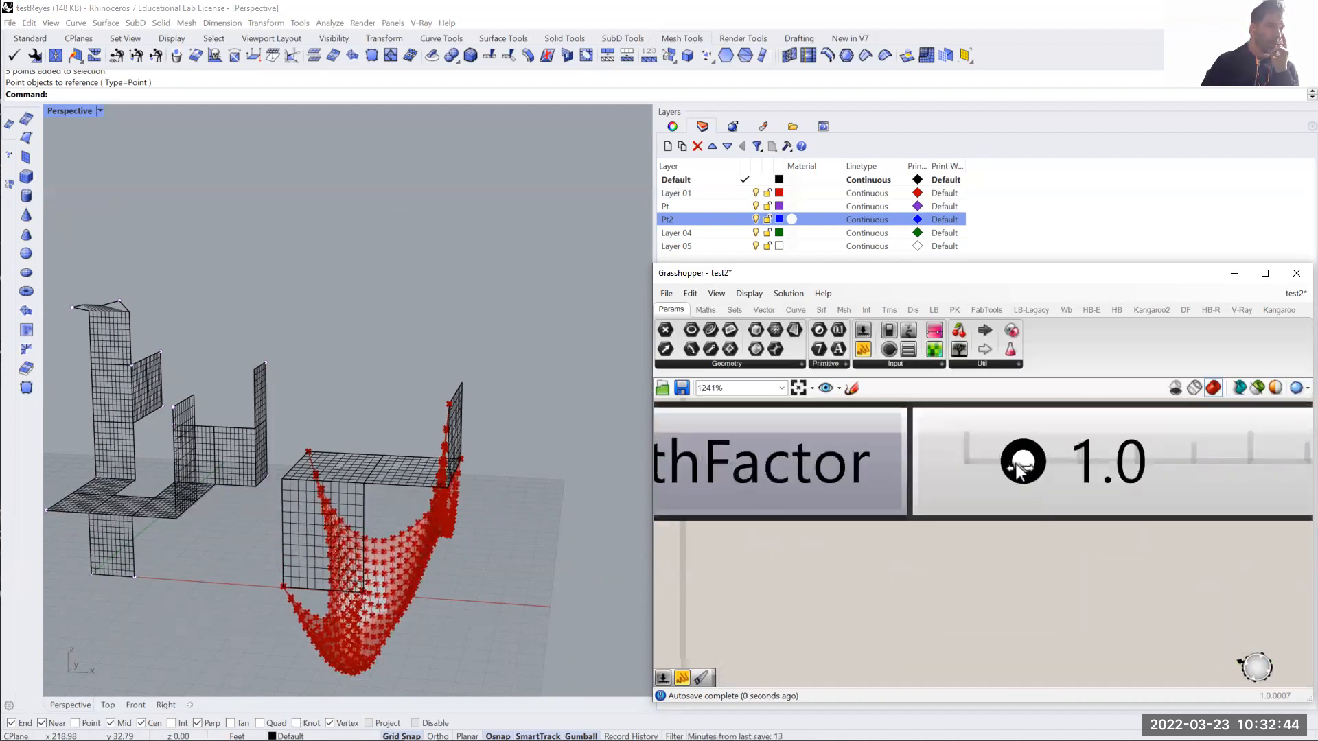
{"action": "left_click_drag", "start_coordinate": [1018, 471], "coordinate": [995, 469]}
- Try to create a number slider with the value -0.05 above the Factor slider, and delete the Subtraction component placed instead
{"action": "scroll", "coordinate": [1023, 500], "scroll_direction": "down", "scroll_amount": 5}
{"action": "scroll", "coordinate": [849, 575], "scroll_direction": "up", "scroll_amount": 4}
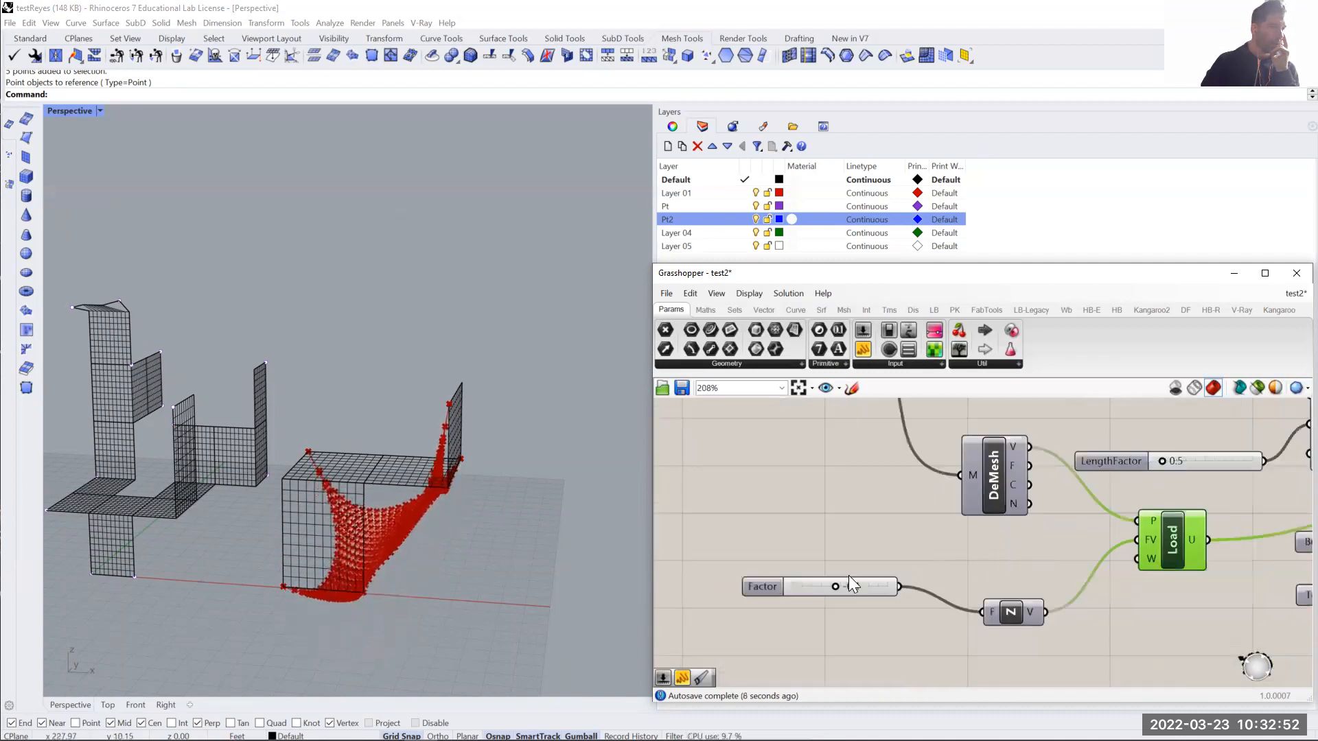
{"action": "scroll", "coordinate": [847, 597], "scroll_direction": "down", "scroll_amount": 2}
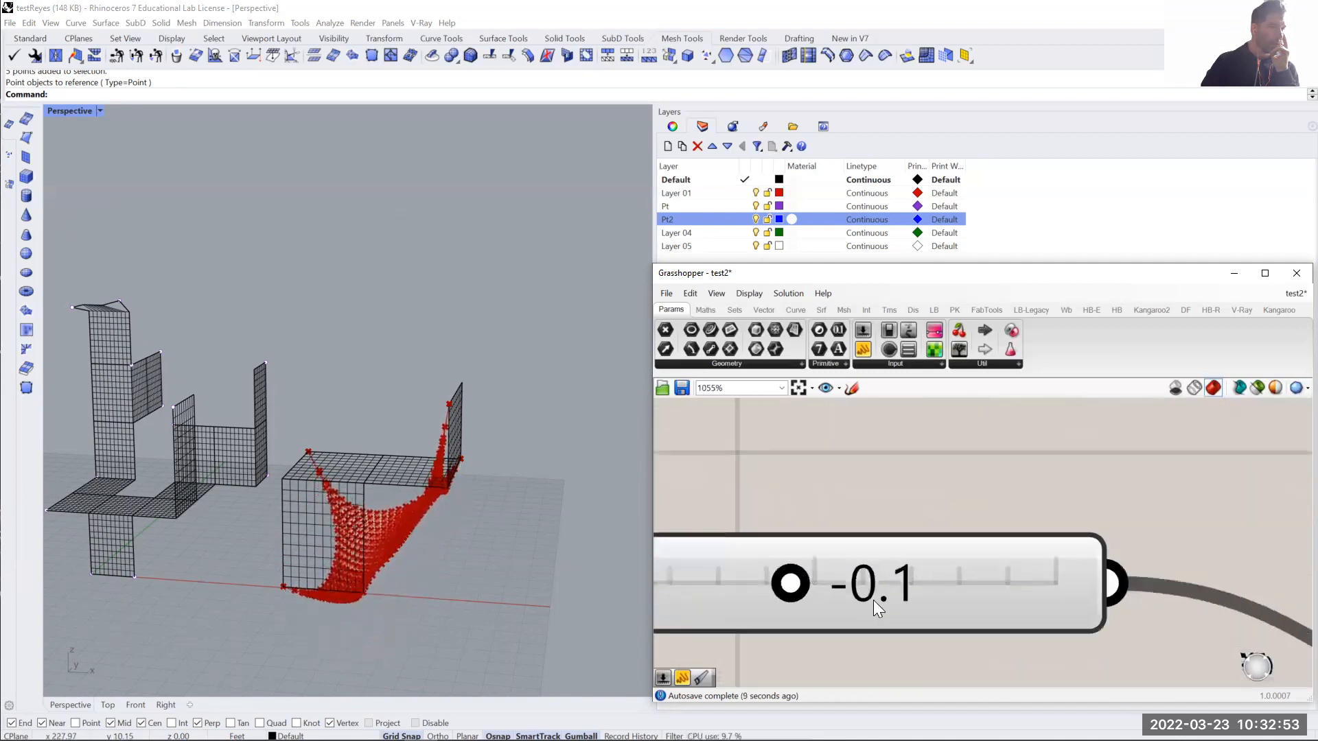
{"action": "double_click", "coordinate": [885, 523]}
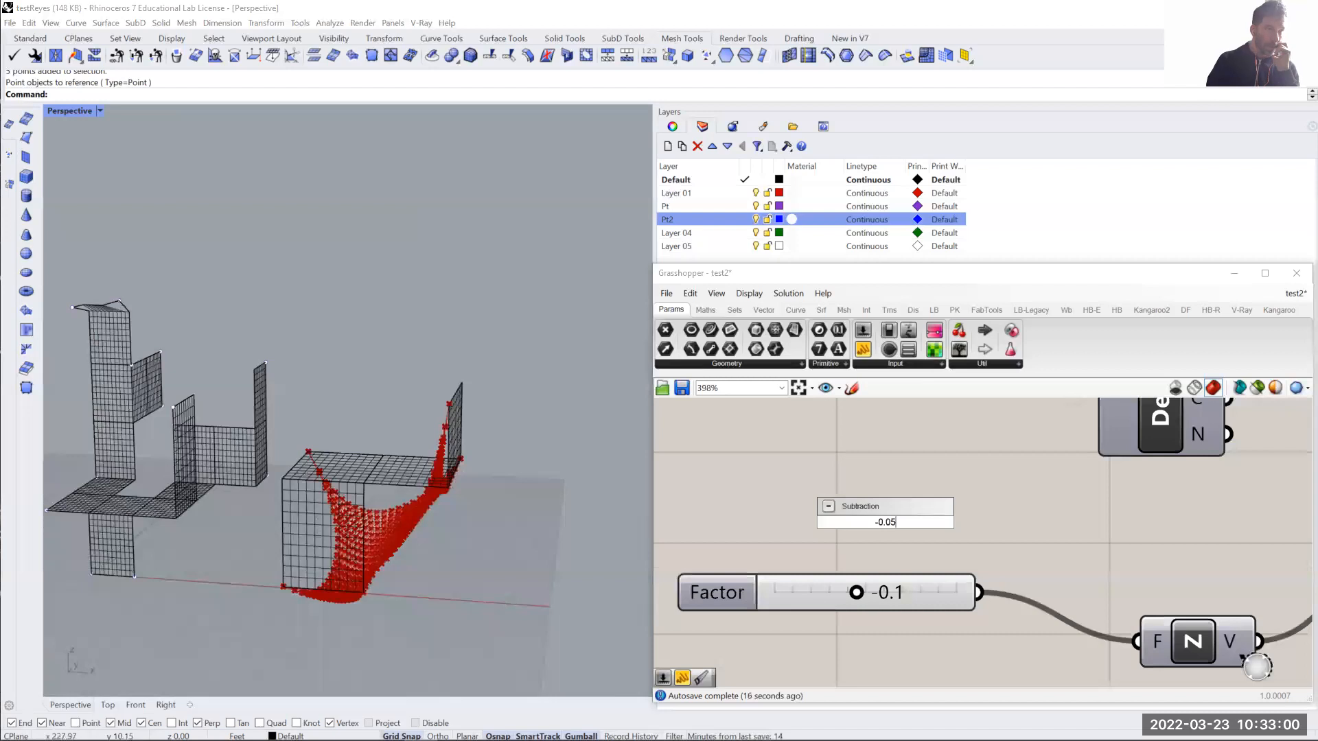
{"action": "key", "text": "Return"}
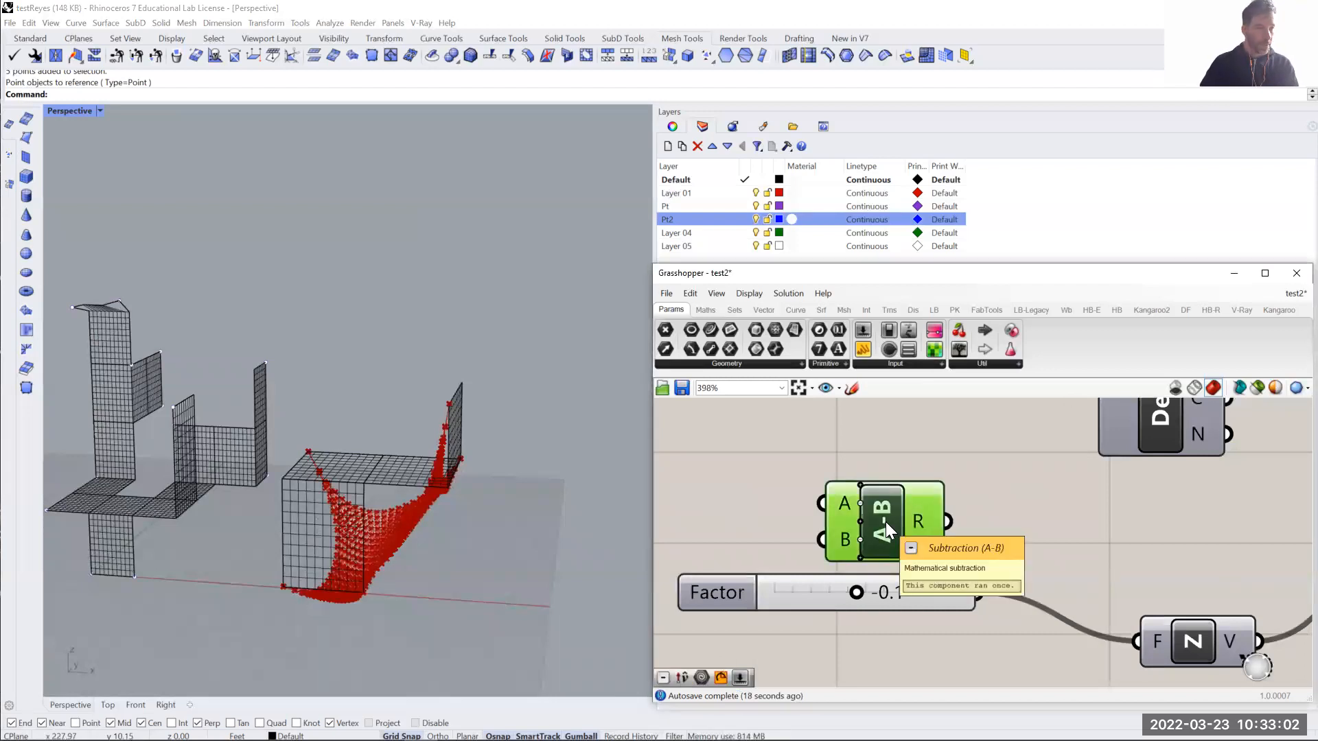
{"action": "key", "text": "Delete"}
{"action": "double_click", "coordinate": [788, 502]}
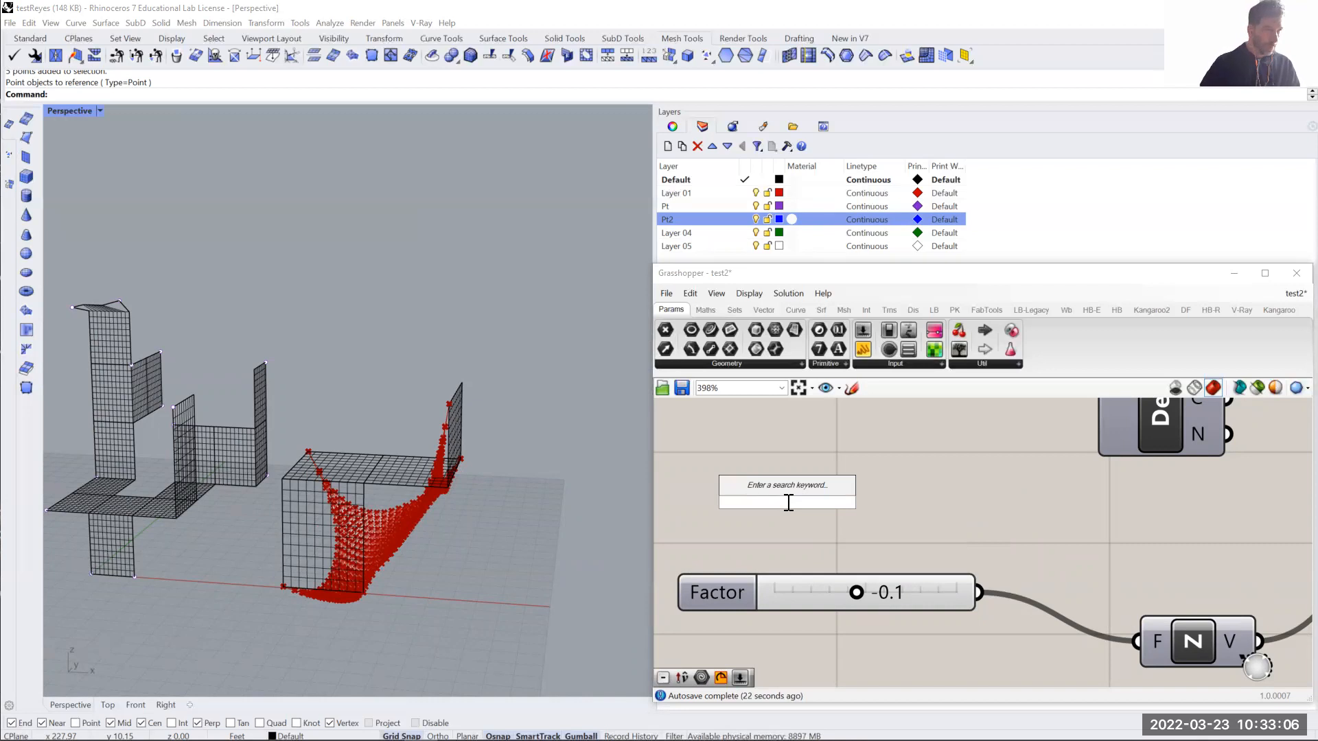
- Try to narrow the Factor slider's numeric domain with a maximum of 0 and a new minimum, and discard the slider edits
{"action": "double_click", "coordinate": [718, 587]}
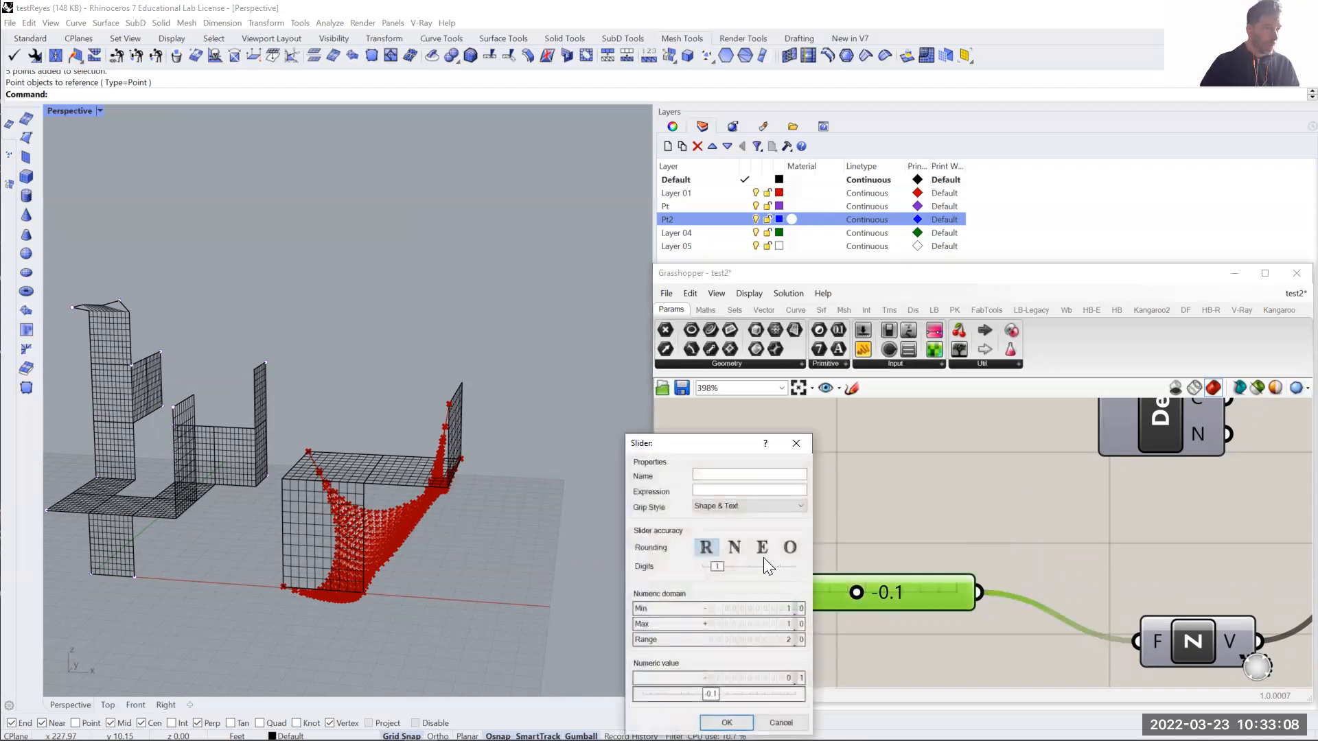
{"action": "double_click", "coordinate": [748, 608]}
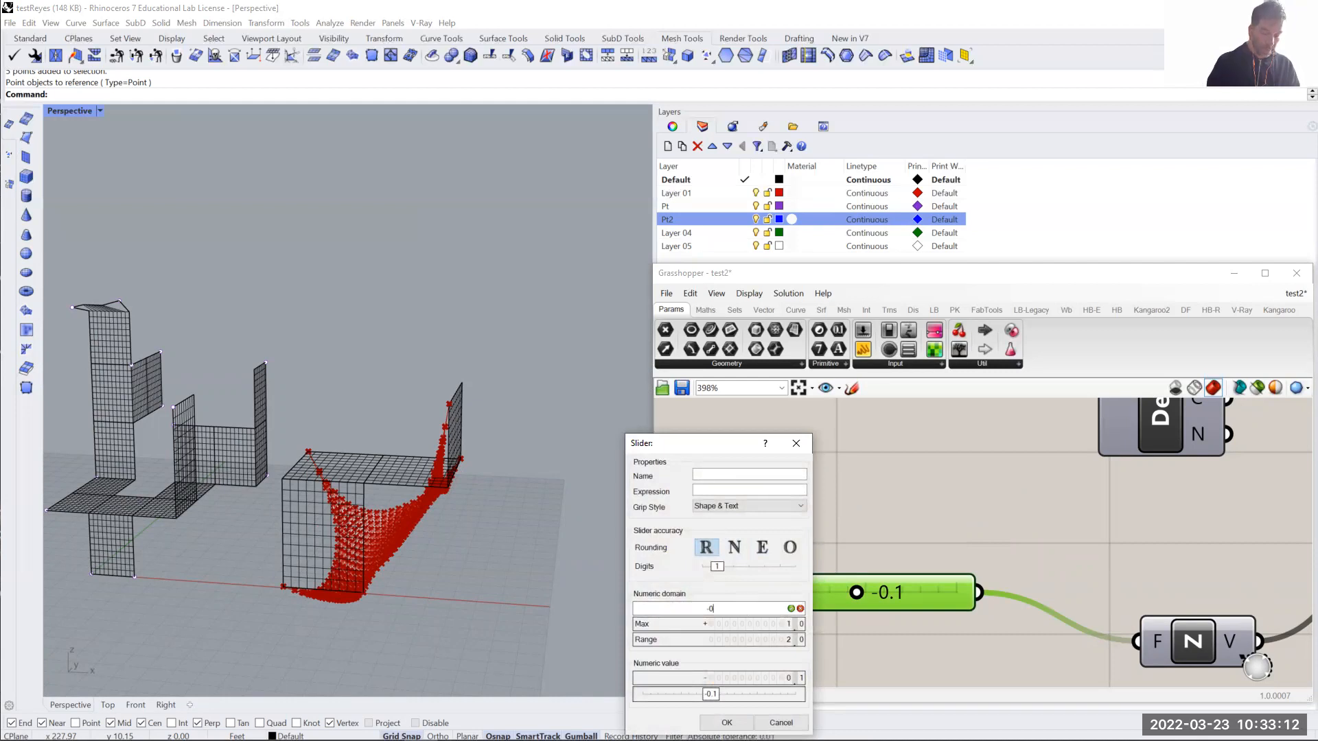
{"action": "key", "text": "Return"}
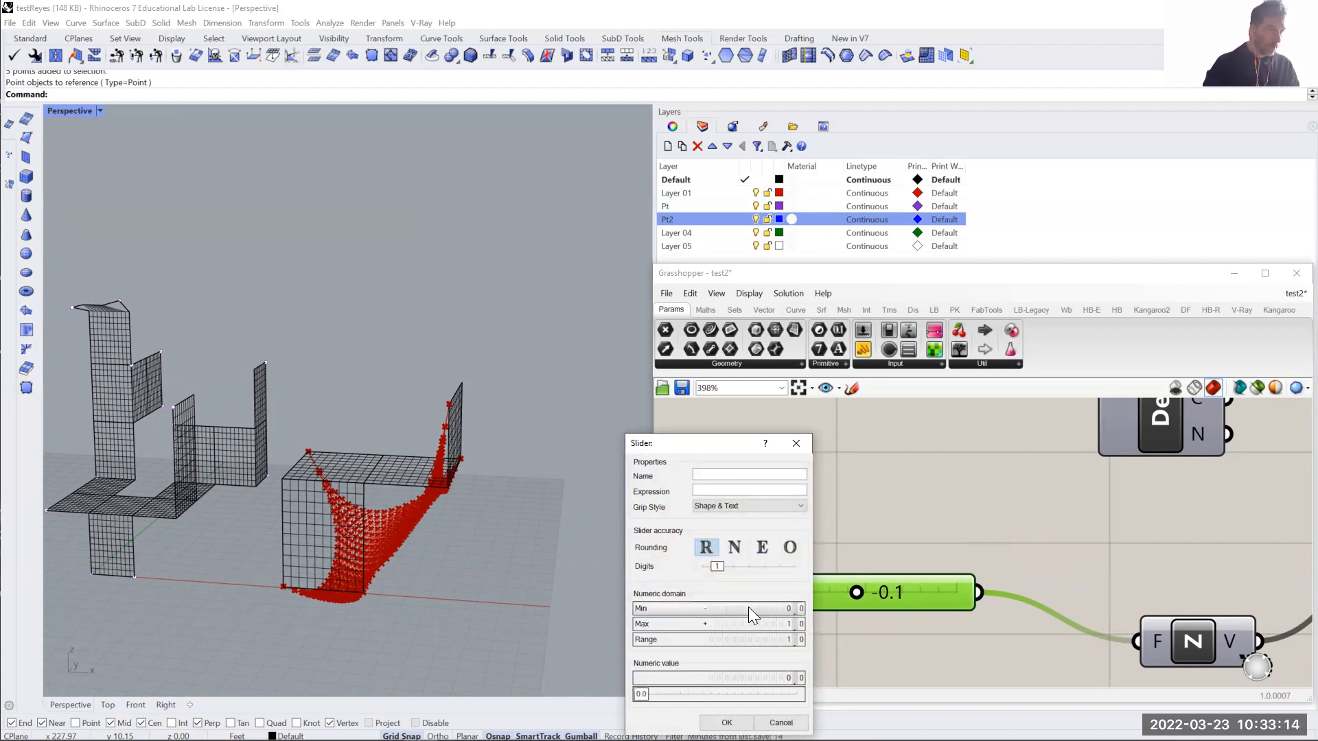
{"action": "double_click", "coordinate": [729, 608]}
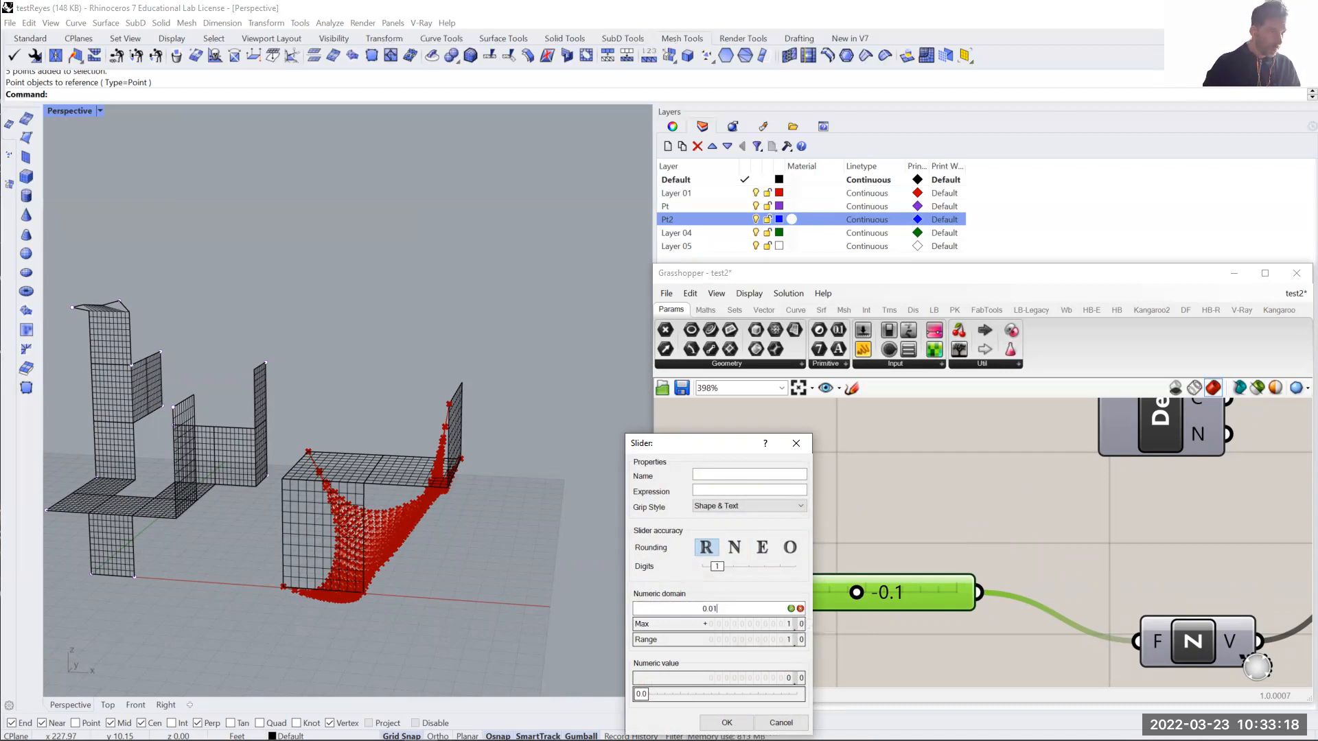
{"action": "left_click", "coordinate": [800, 609]}
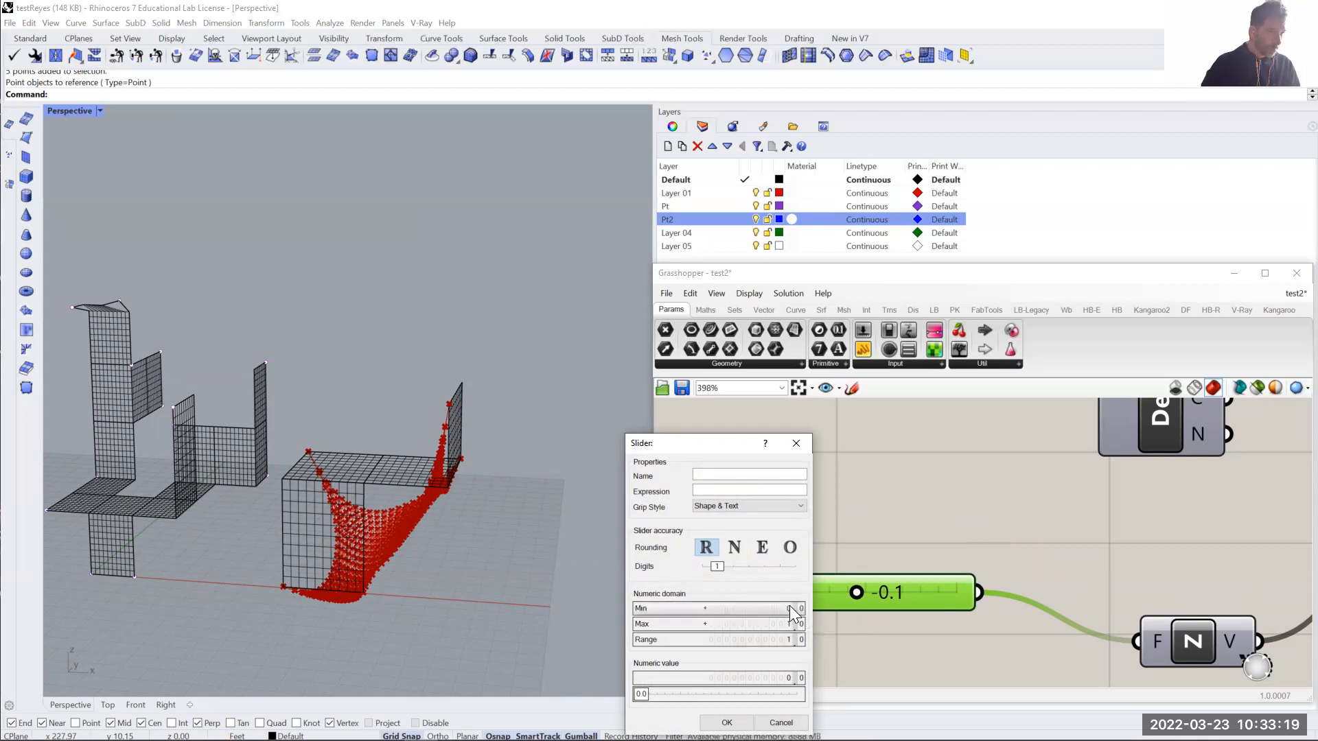
{"action": "double_click", "coordinate": [758, 626]}
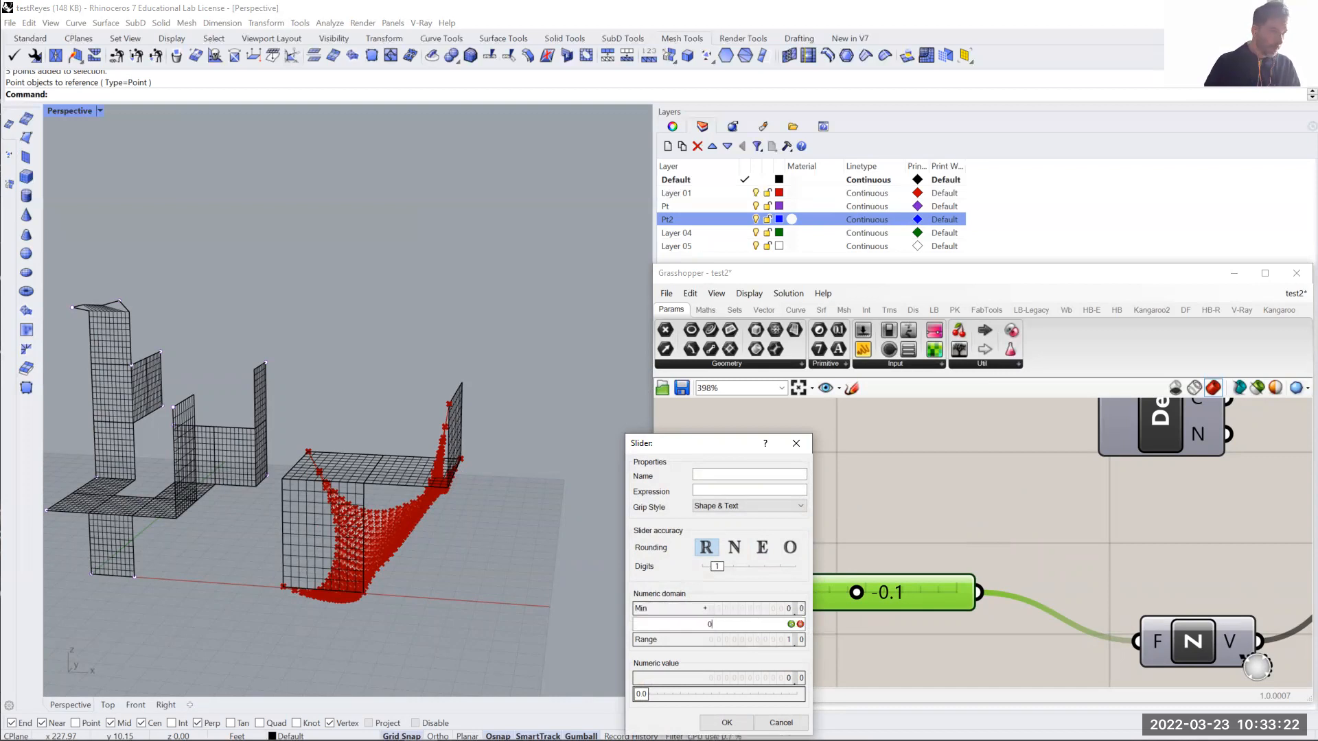
{"action": "left_click", "coordinate": [790, 624]}
{"action": "double_click", "coordinate": [760, 608]}
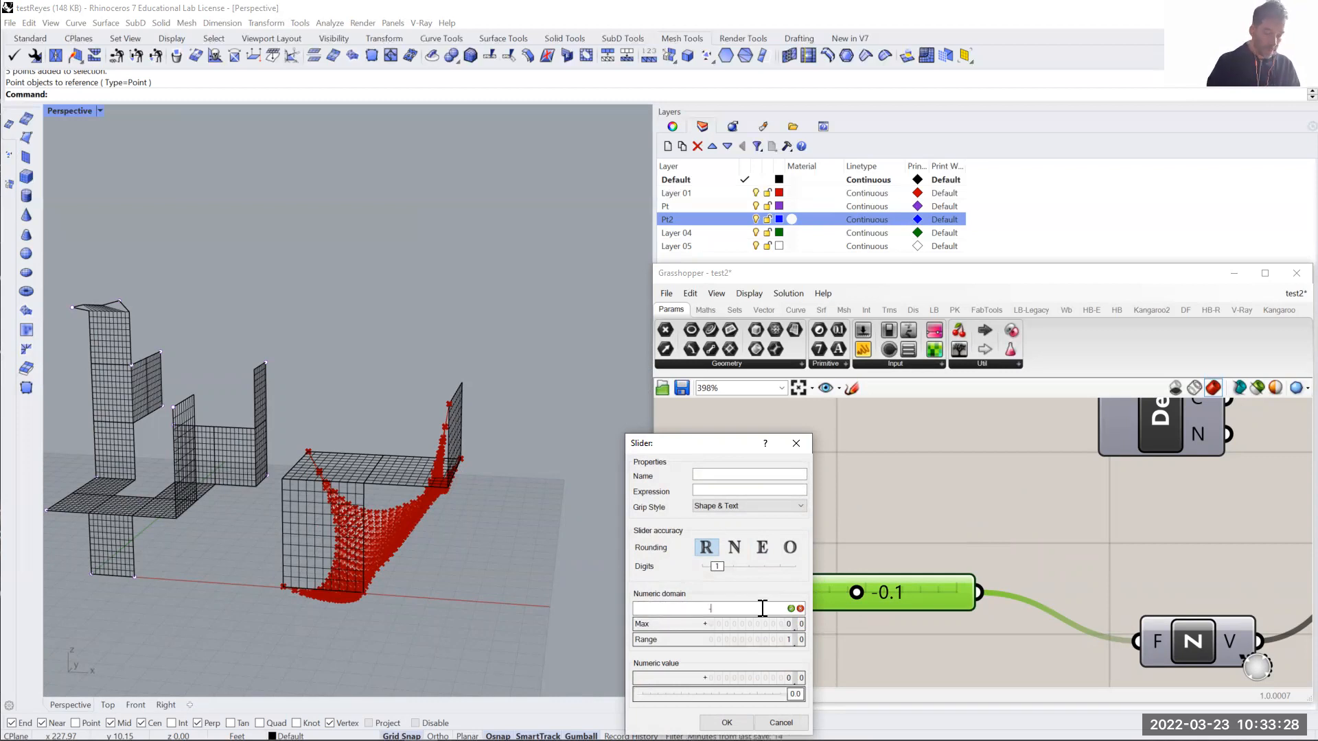
{"action": "key", "text": "Return"}
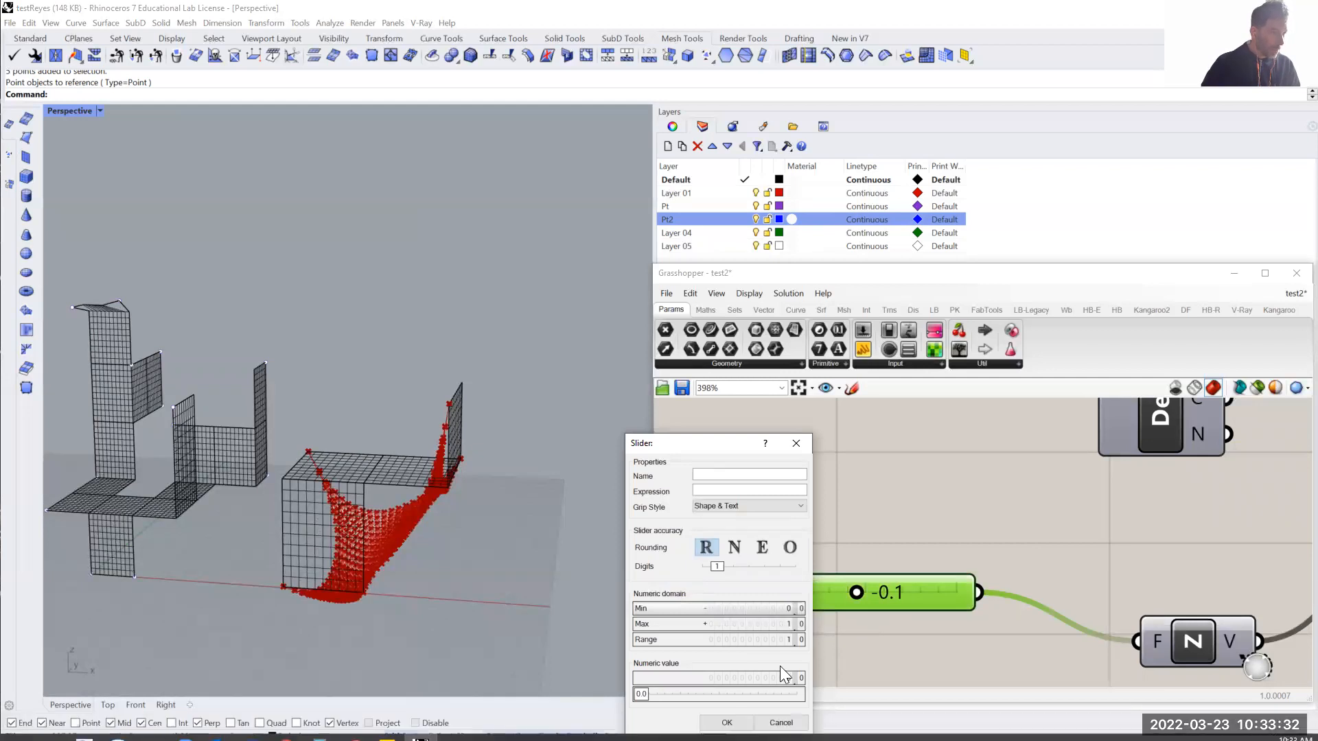
{"action": "left_click", "coordinate": [782, 723]}
{"action": "scroll", "coordinate": [825, 596], "scroll_direction": "up", "scroll_amount": 3}
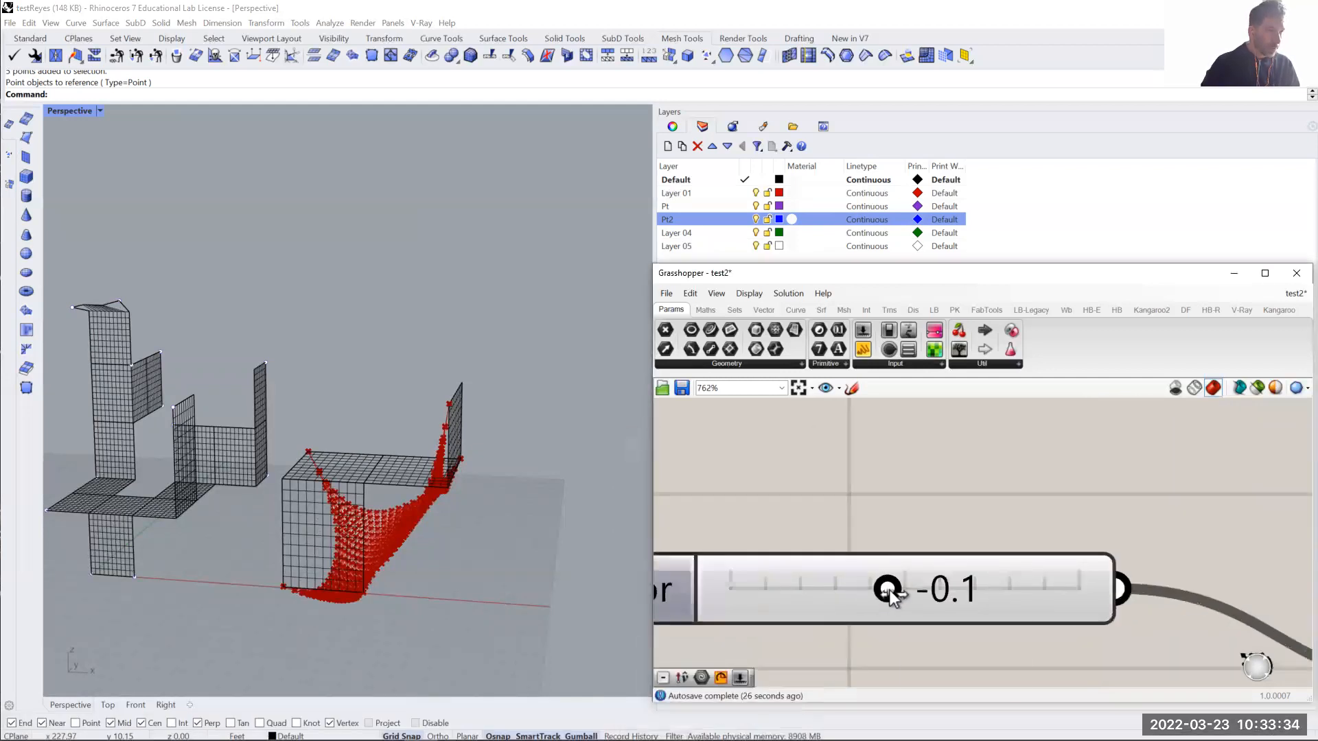
{"action": "scroll", "coordinate": [885, 591], "scroll_direction": "up", "scroll_amount": 2}
{"action": "mouse_move", "coordinate": [878, 593]}
{"action": "left_mouse_down"}
{"action": "mouse_move", "coordinate": [856, 593]}
{"action": "mouse_move", "coordinate": [918, 593]}
{"action": "mouse_move", "coordinate": [879, 590]}
{"action": "left_mouse_up"}
{"action": "scroll", "coordinate": [1011, 597], "scroll_direction": "down", "scroll_amount": 2}
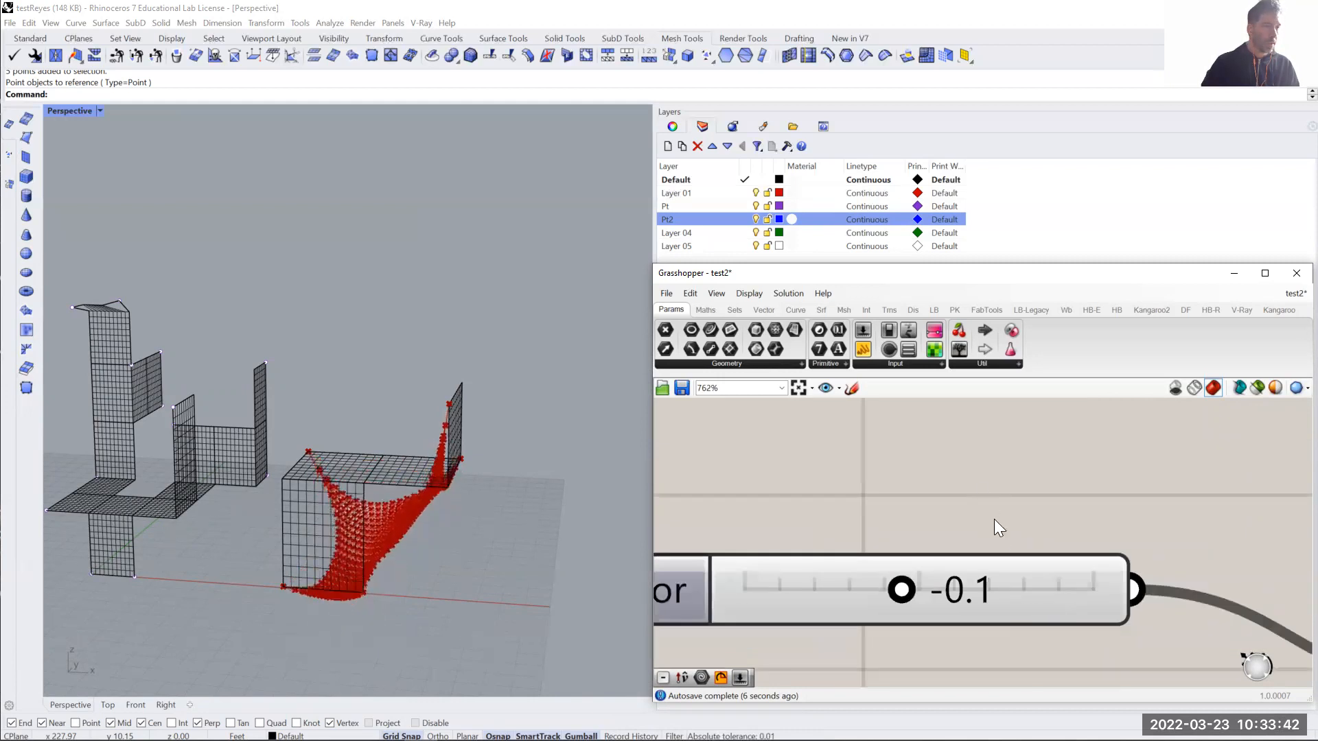
- Create a number slider with the value 0.05 above the Factor slider
{"action": "scroll", "coordinate": [986, 498], "scroll_direction": "down", "scroll_amount": 2}
{"action": "double_click", "coordinate": [978, 472]}
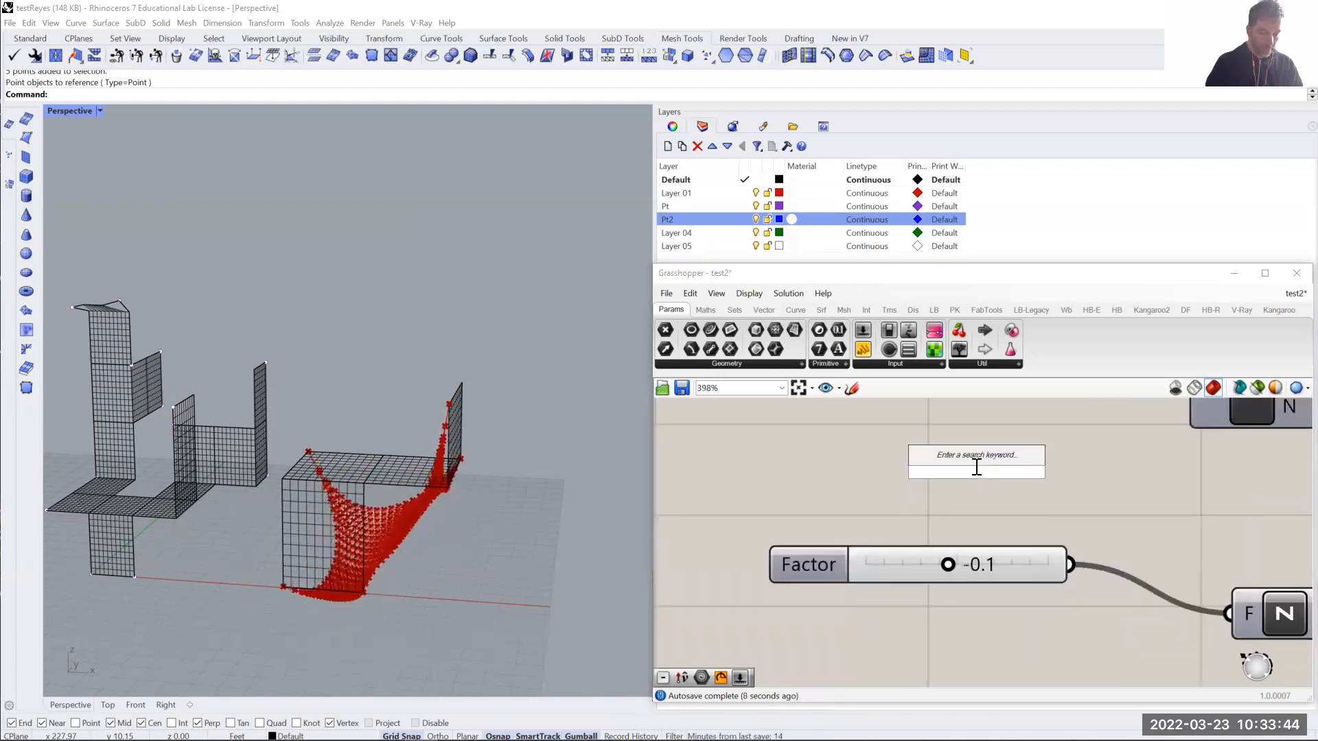
{"action": "type", "text": "0.05"}
{"action": "key", "text": "Return"}
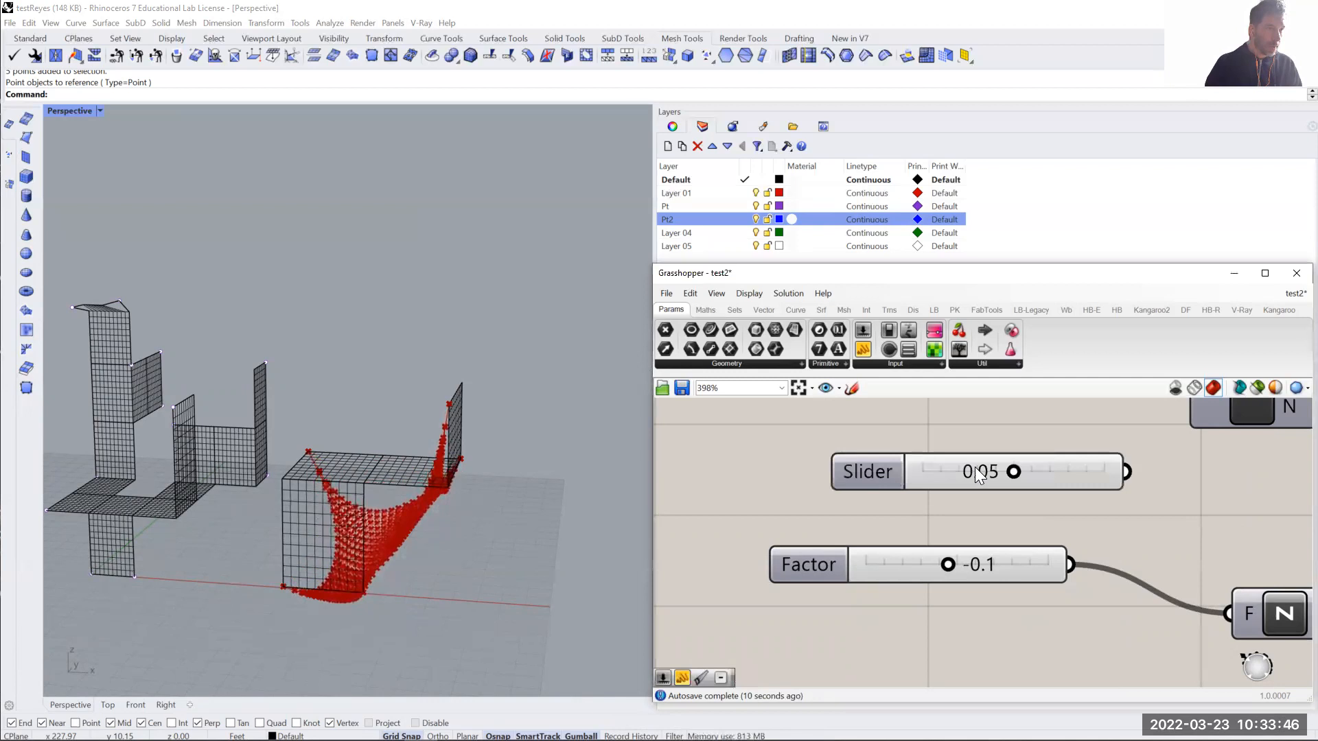
- Set the minimum of the new slider's numeric domain to -0.1
{"action": "double_click", "coordinate": [873, 468]}
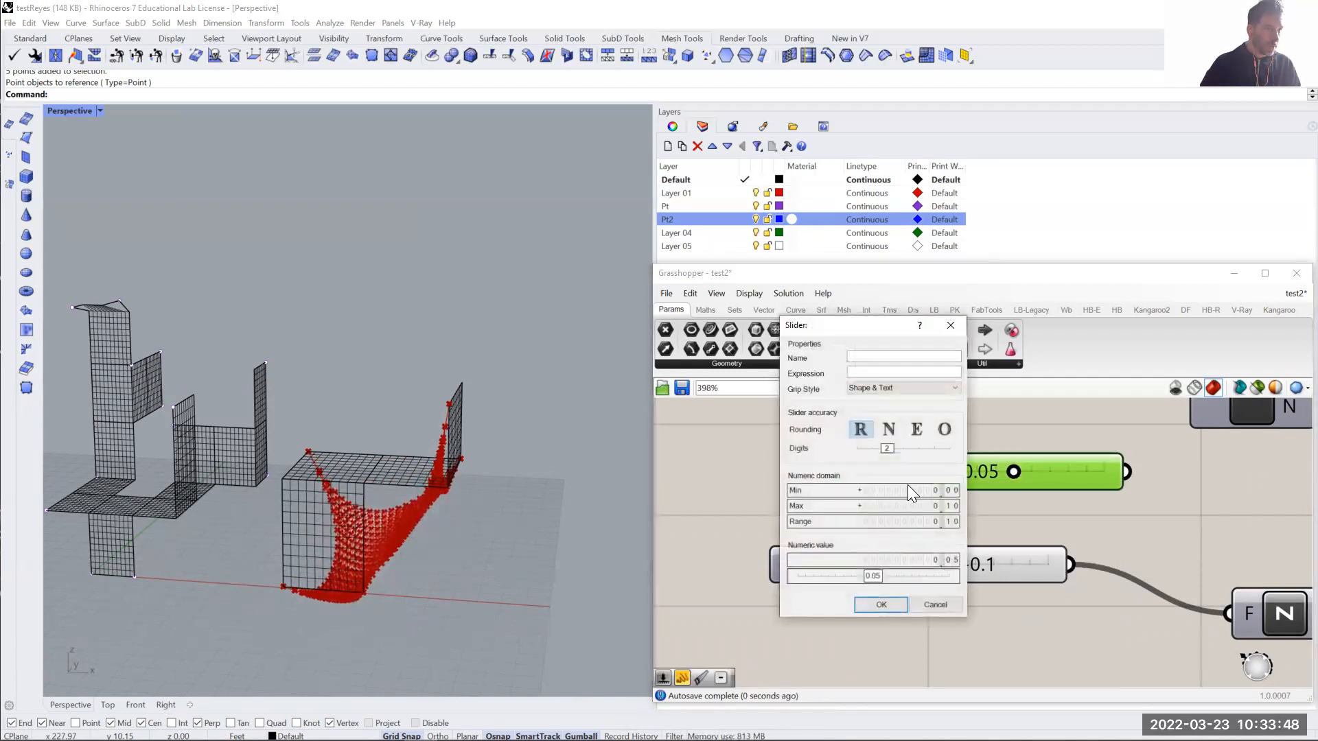
{"action": "double_click", "coordinate": [906, 490]}
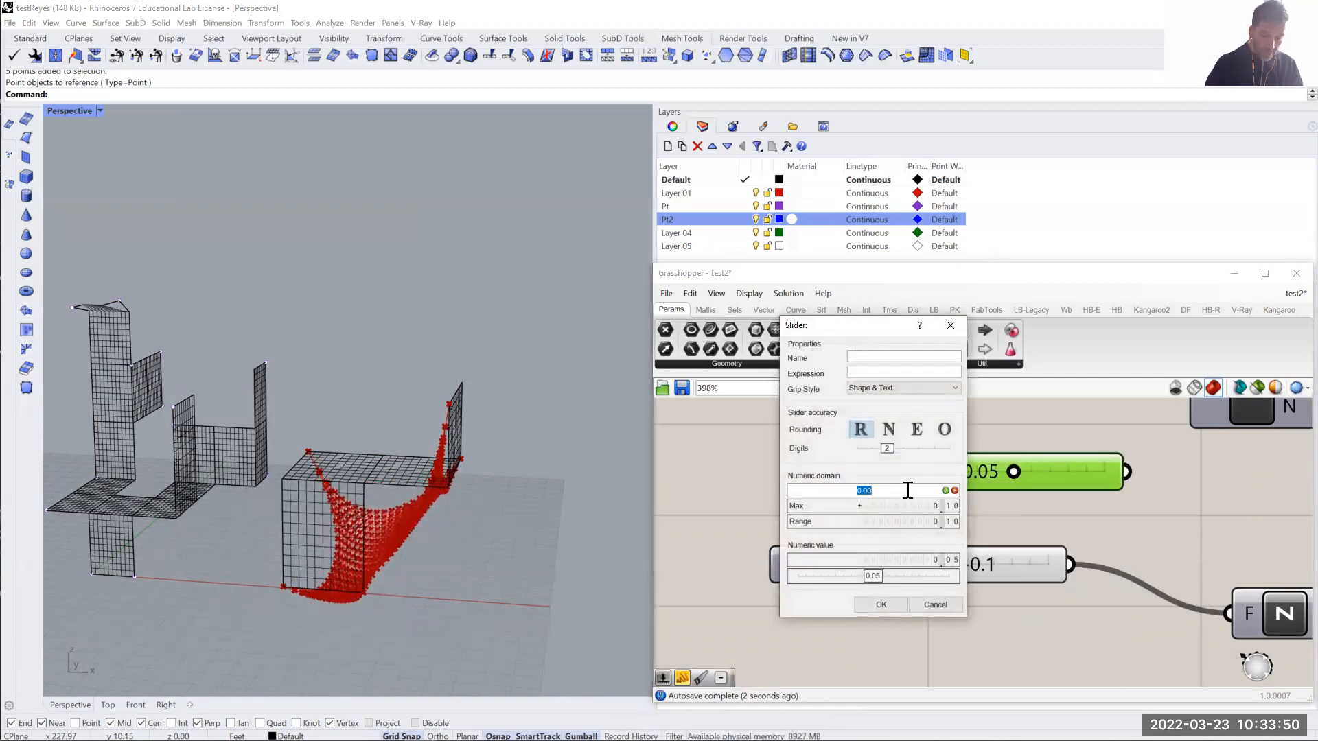
{"action": "type", "text": "-0."}
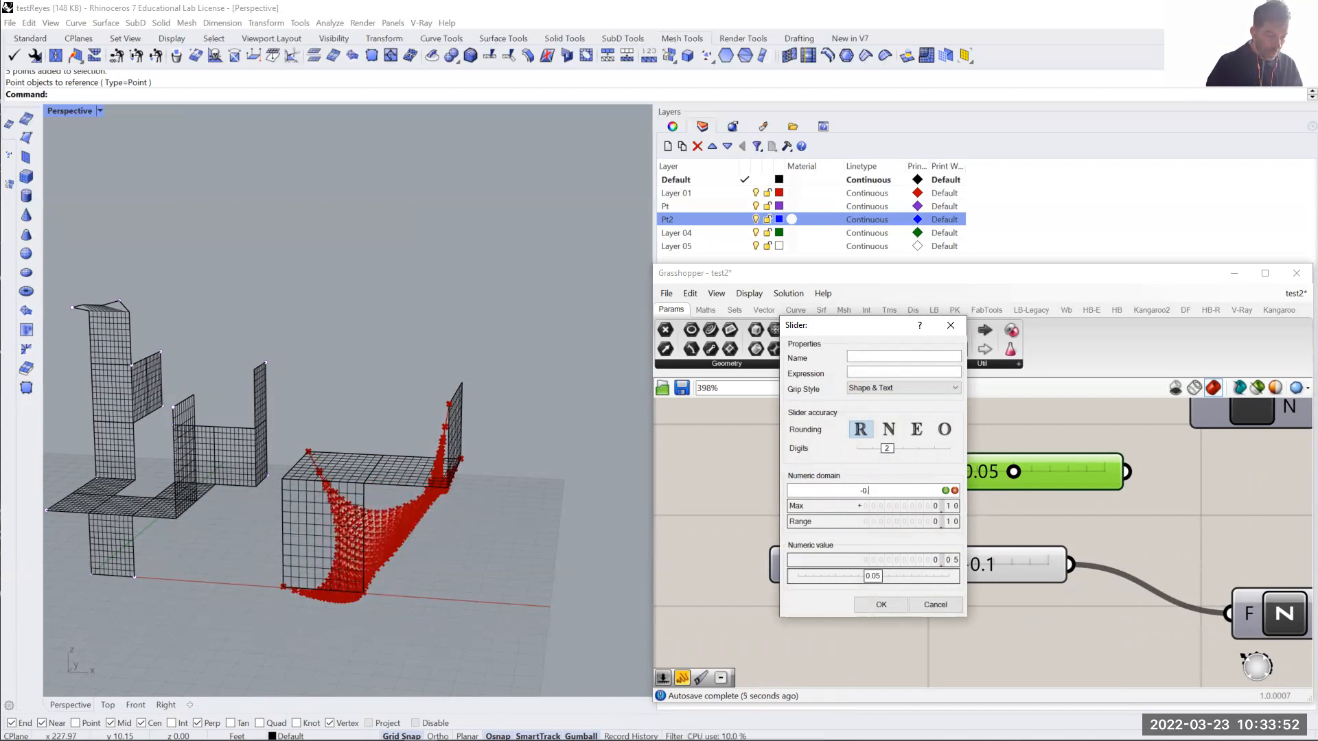
{"action": "type", "text": "10"}
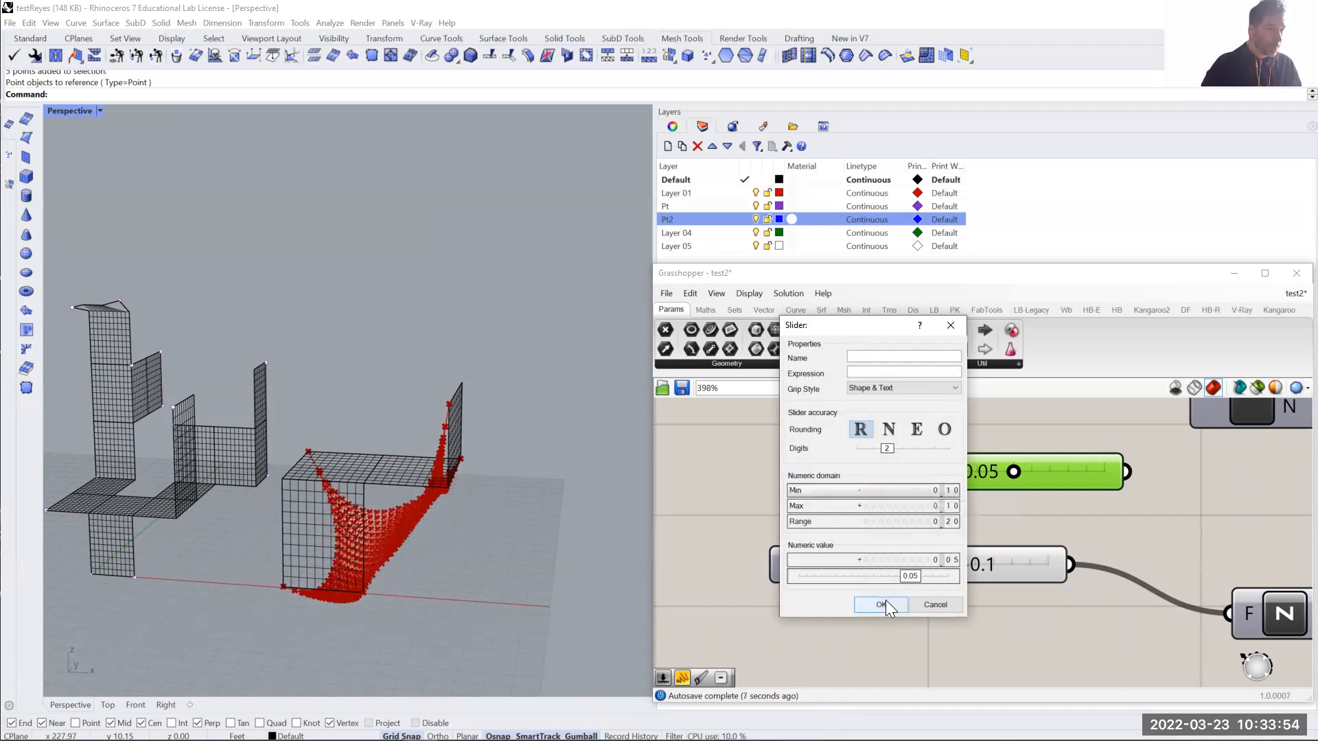
{"action": "left_click", "coordinate": [883, 602]}
- Set the new slider to -0.08 and wire it into the Unit Z component's factor input in place of the old slider
{"action": "scroll", "coordinate": [1030, 471], "scroll_direction": "up", "scroll_amount": 3}
{"action": "left_click_drag", "start_coordinate": [1090, 470], "coordinate": [868, 468]}
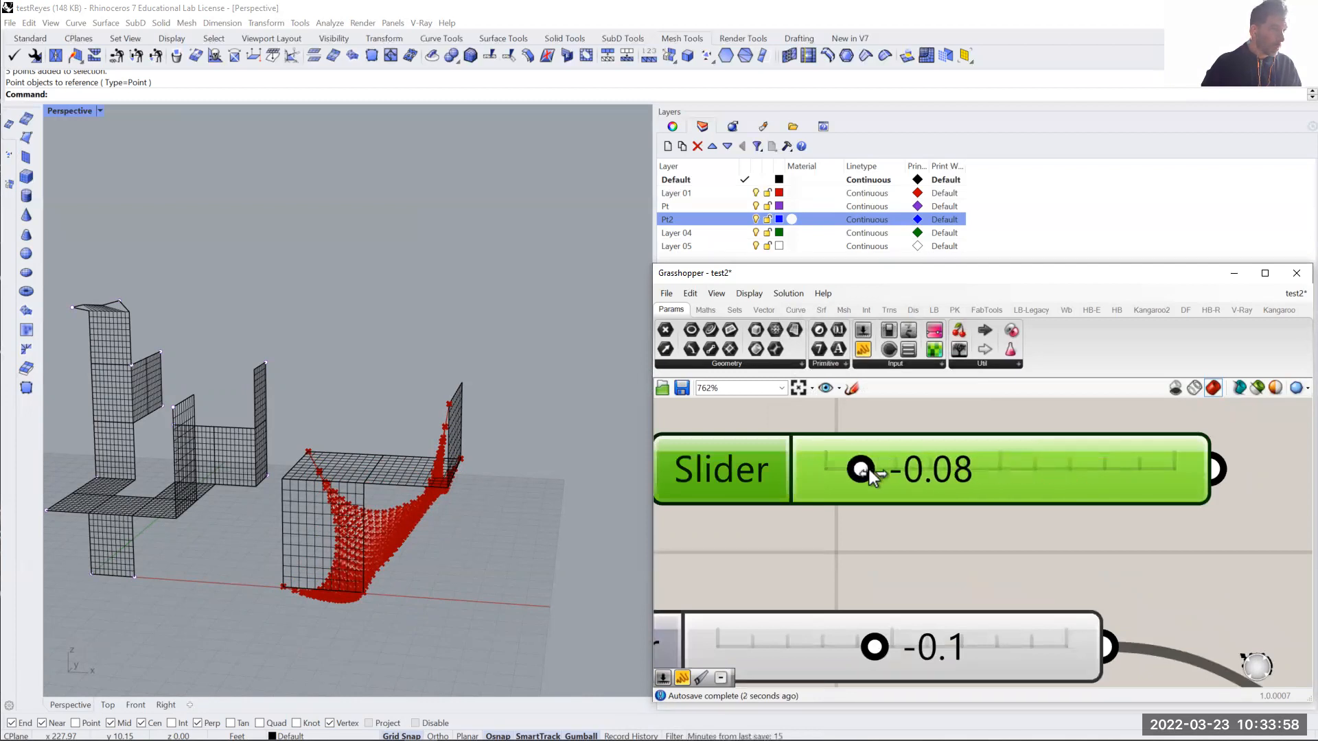
{"action": "scroll", "coordinate": [915, 520], "scroll_direction": "down", "scroll_amount": 3}
{"action": "scroll", "coordinate": [915, 520], "scroll_direction": "down", "scroll_amount": 2}
{"action": "left_click_drag", "start_coordinate": [1016, 505], "coordinate": [1075, 591]}
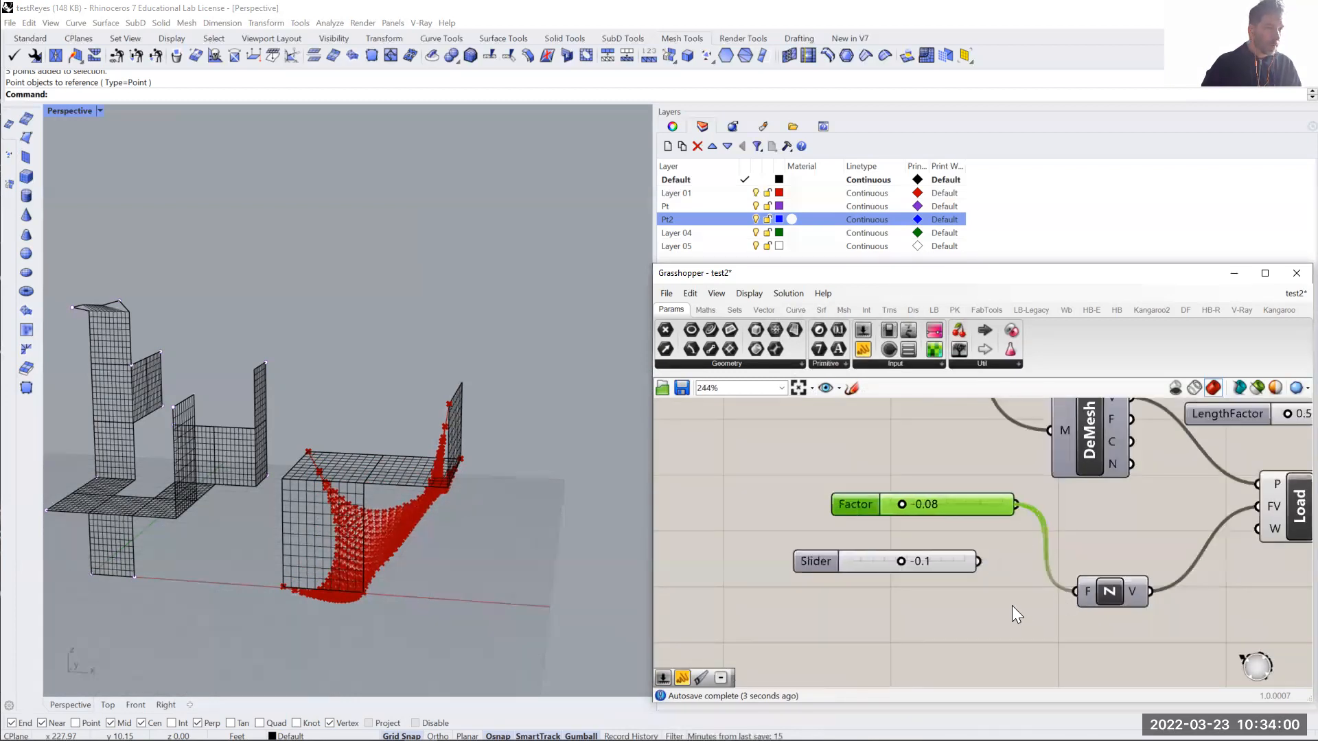
- Raise the load Factor slider to -0.04 while watching the simulated mesh
{"action": "scroll", "coordinate": [389, 574], "scroll_direction": "up", "scroll_amount": 6}
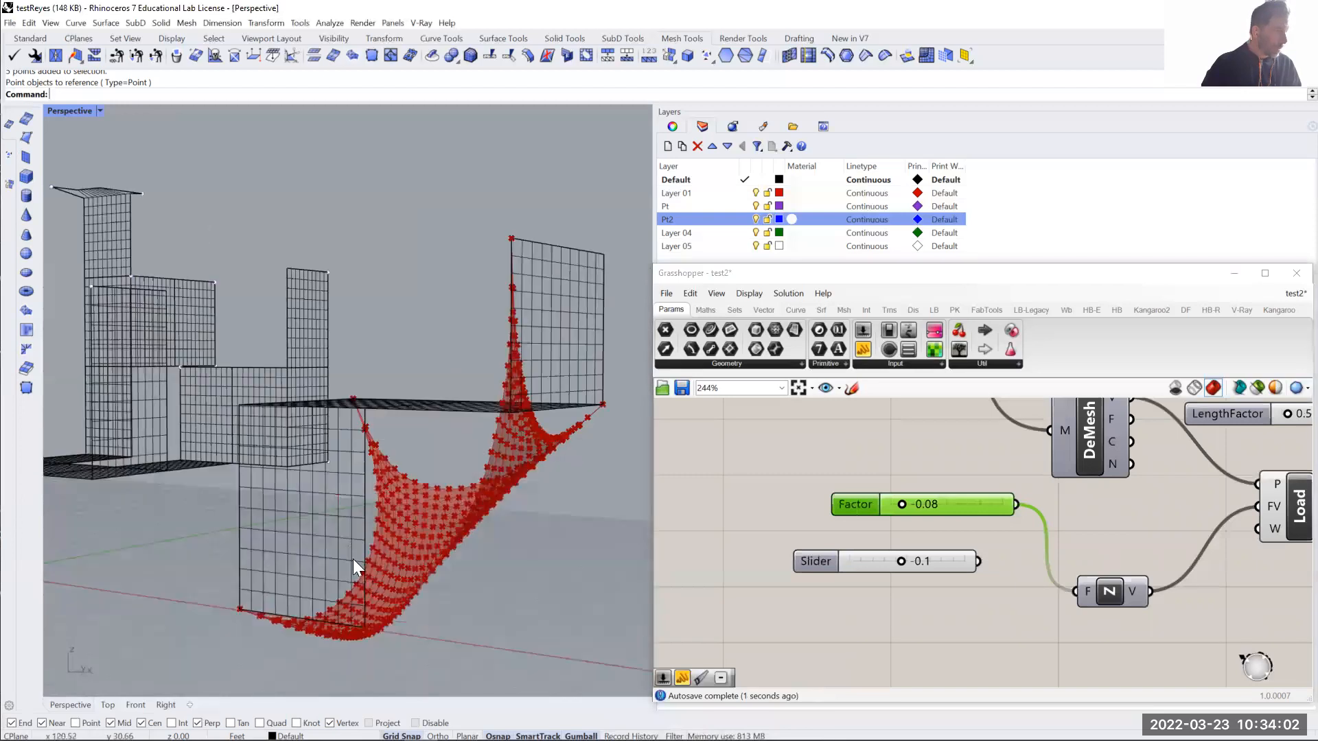
{"action": "scroll", "coordinate": [899, 505], "scroll_direction": "up", "scroll_amount": 4}
{"action": "left_click_drag", "start_coordinate": [900, 510], "coordinate": [941, 512]}
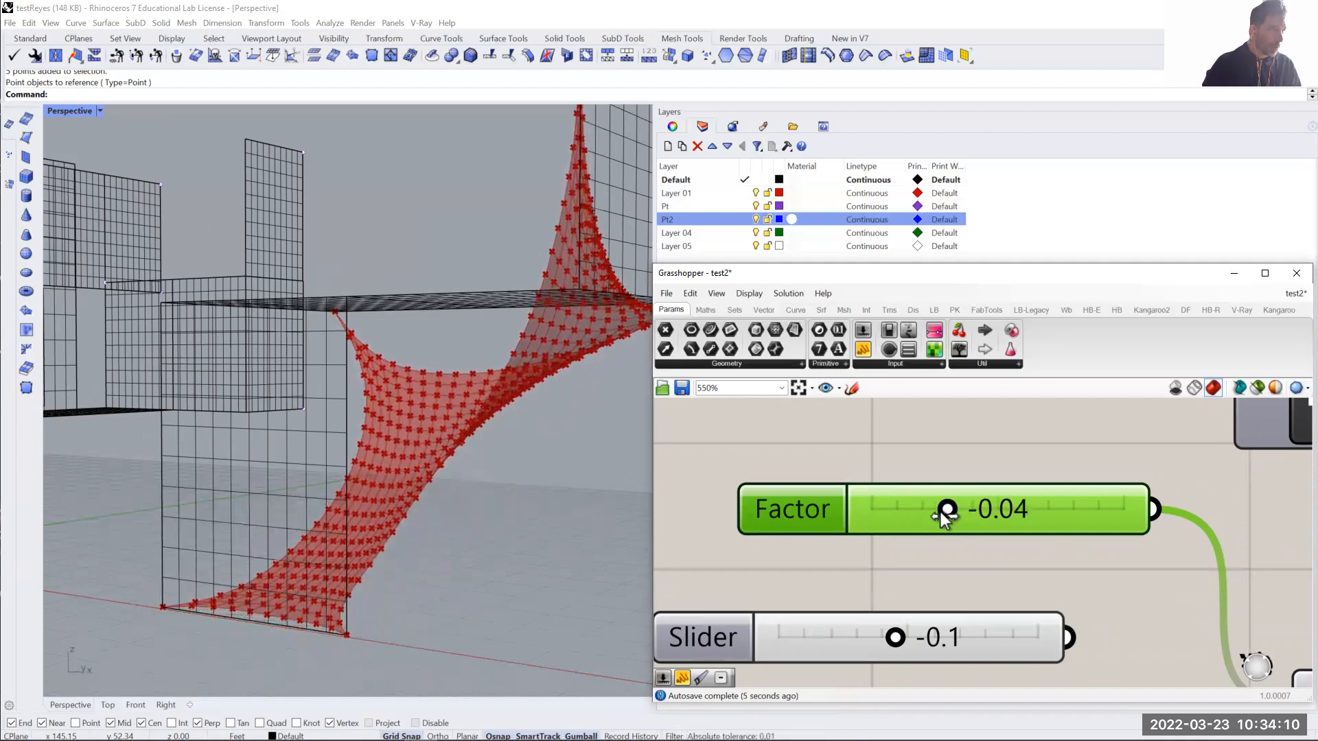
{"action": "left_click_drag", "start_coordinate": [942, 512], "coordinate": [944, 513]}
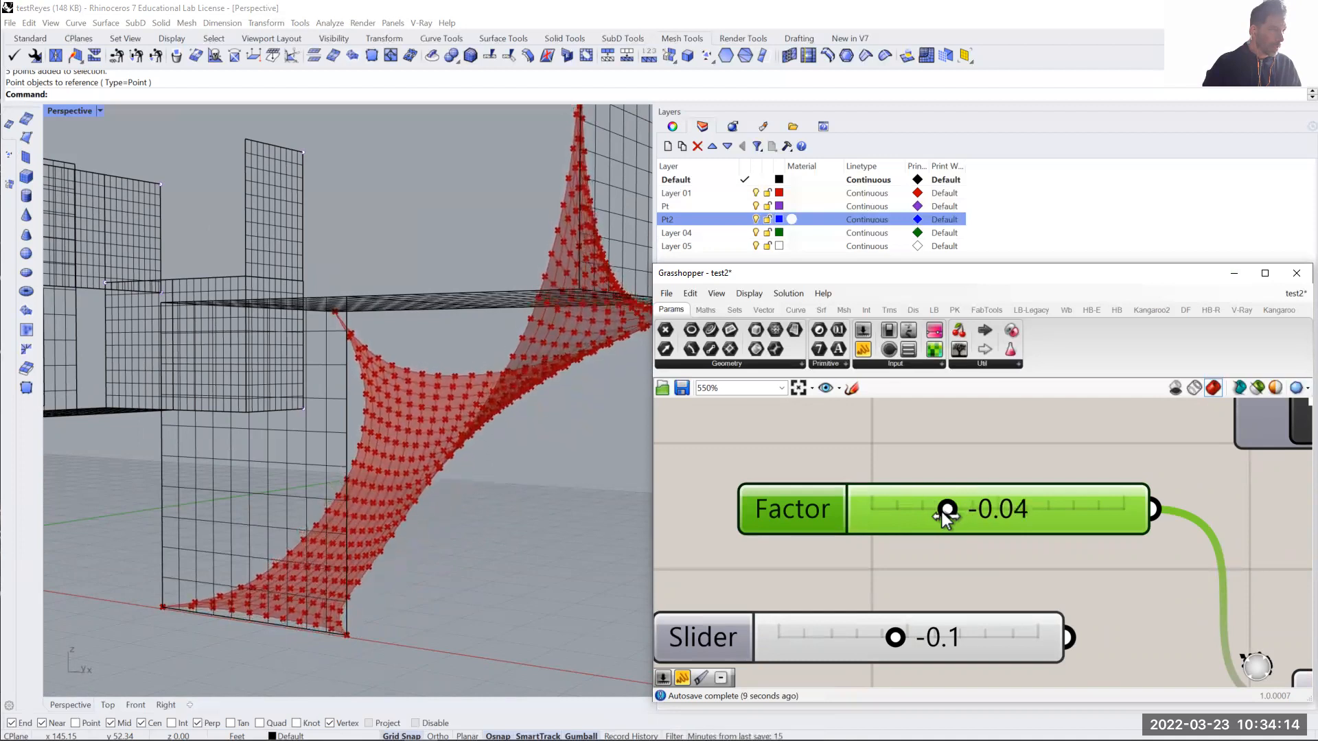
- Delete the old disconnected -0.1 slider below the Factor slider
{"action": "scroll", "coordinate": [947, 513], "scroll_direction": "down", "scroll_amount": 5}
{"action": "left_click_drag", "start_coordinate": [913, 540], "coordinate": [893, 560]}
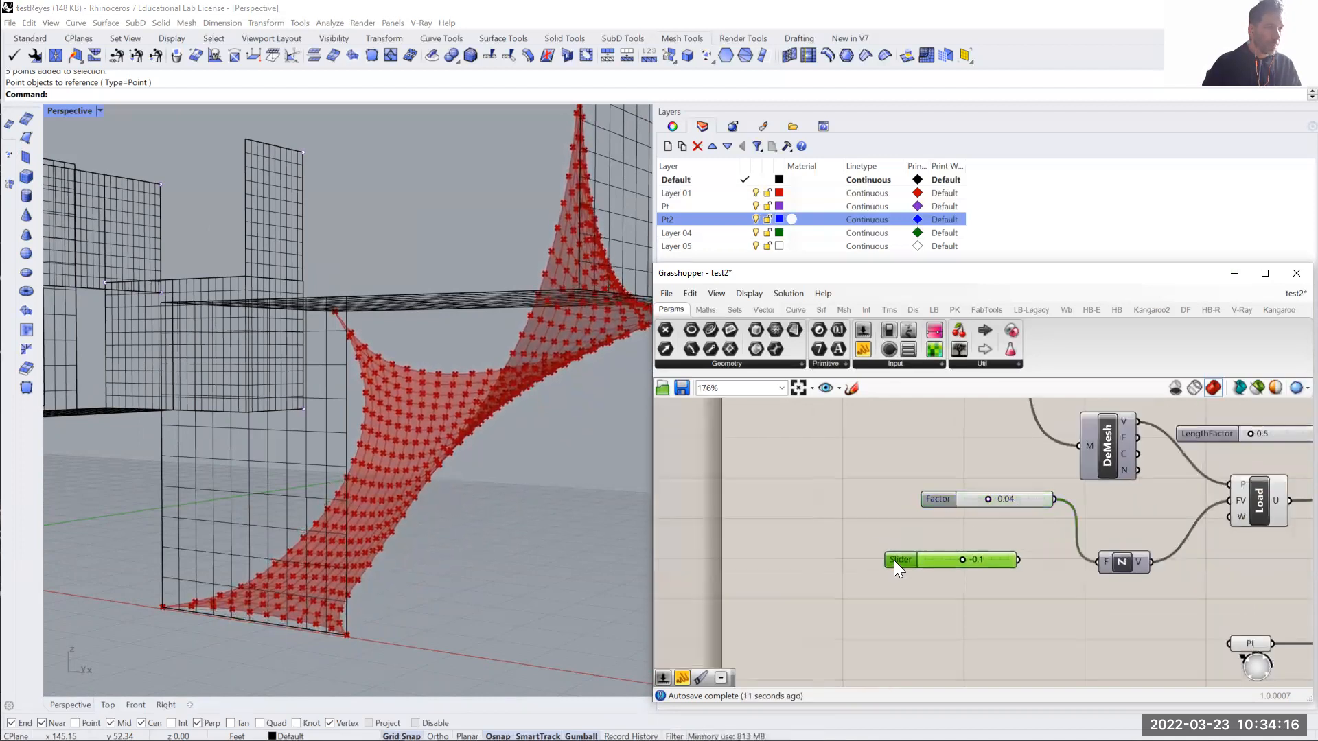
{"action": "key", "text": "Delete"}
- Test a LengthFactor of 0.7 for the EdgeLengths goal and settle on 0.3
{"action": "right_click_drag", "start_coordinate": [1119, 525], "coordinate": [907, 551]}
{"action": "right_click_drag", "start_coordinate": [1021, 535], "coordinate": [926, 619]}
{"action": "scroll", "coordinate": [944, 547], "scroll_direction": "up", "scroll_amount": 2}
{"action": "scroll", "coordinate": [944, 546], "scroll_direction": "up", "scroll_amount": 5}
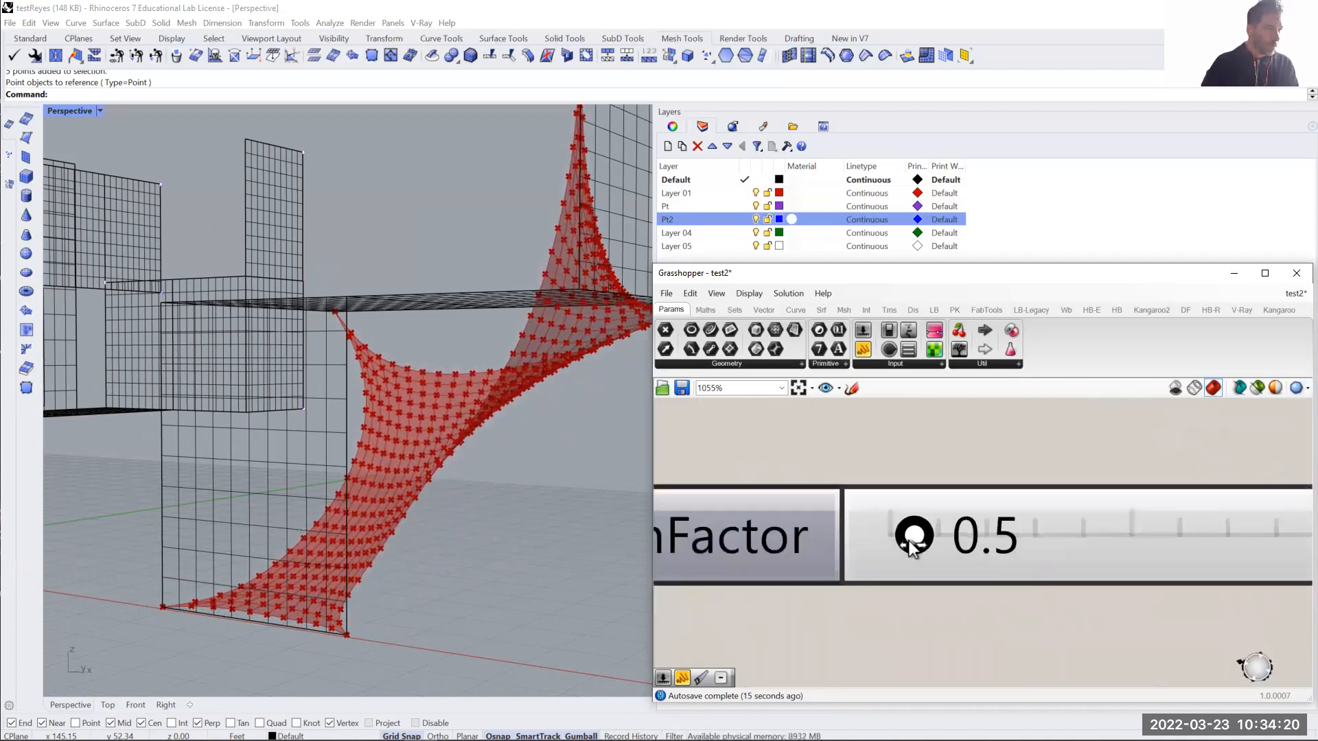
{"action": "left_click_drag", "start_coordinate": [913, 541], "coordinate": [922, 544]}
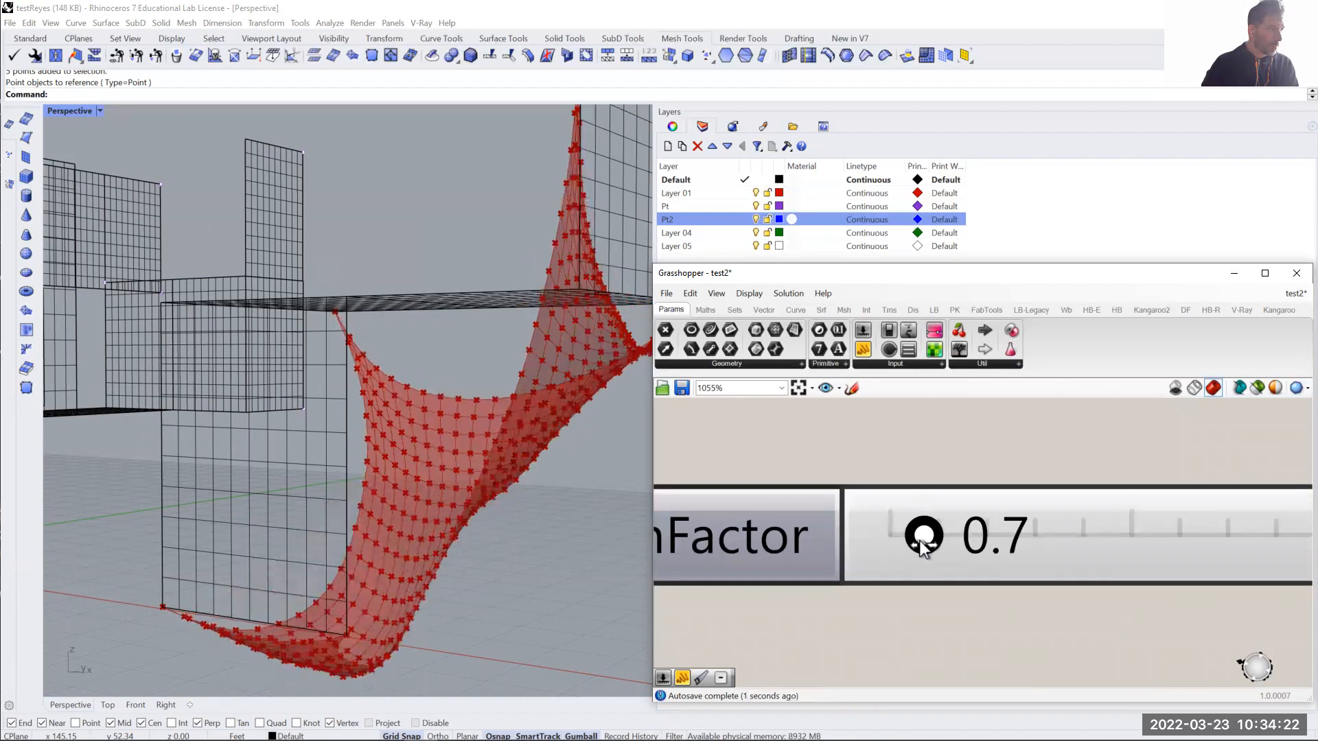
{"action": "left_click_drag", "start_coordinate": [921, 546], "coordinate": [905, 549]}
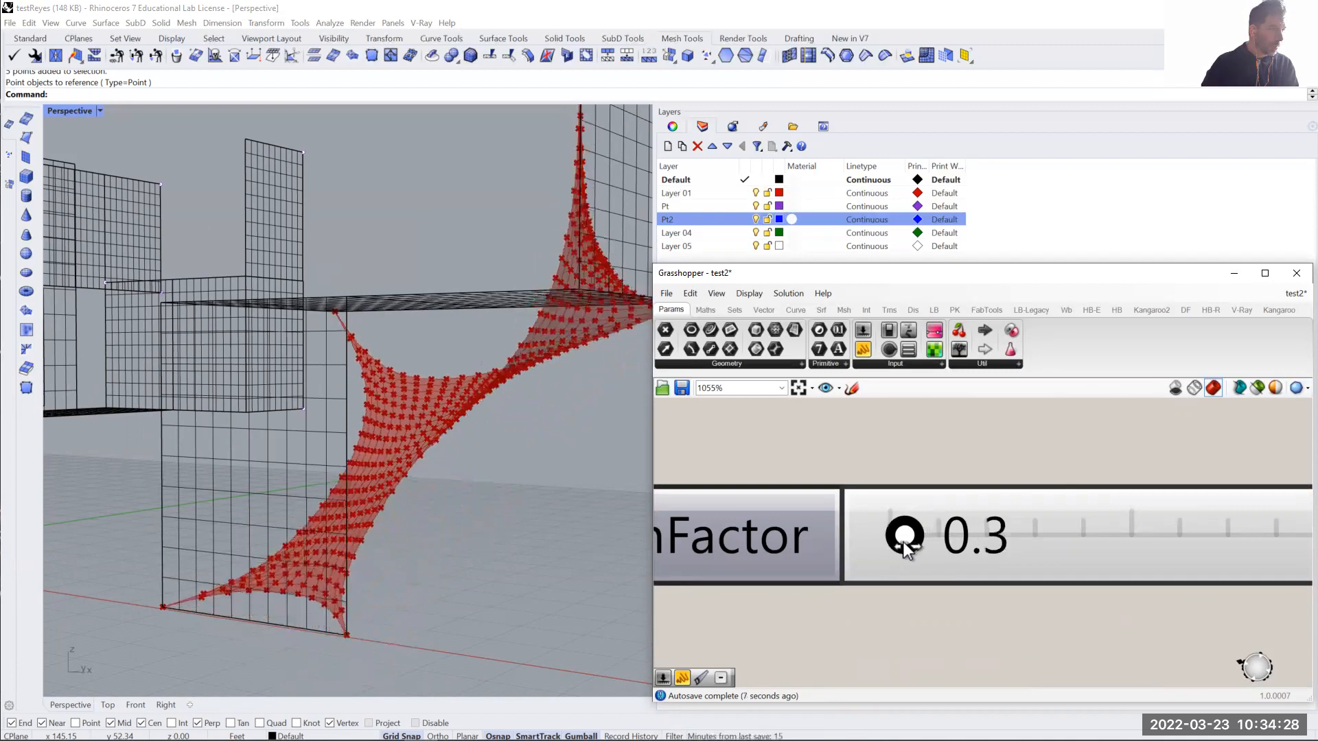
- Hide the original joined mesh in the Perspective viewport so only the simulated form shows
{"action": "right_click_drag", "start_coordinate": [413, 522], "coordinate": [471, 547]}
{"action": "scroll", "coordinate": [375, 402], "scroll_direction": "up", "scroll_amount": 5}
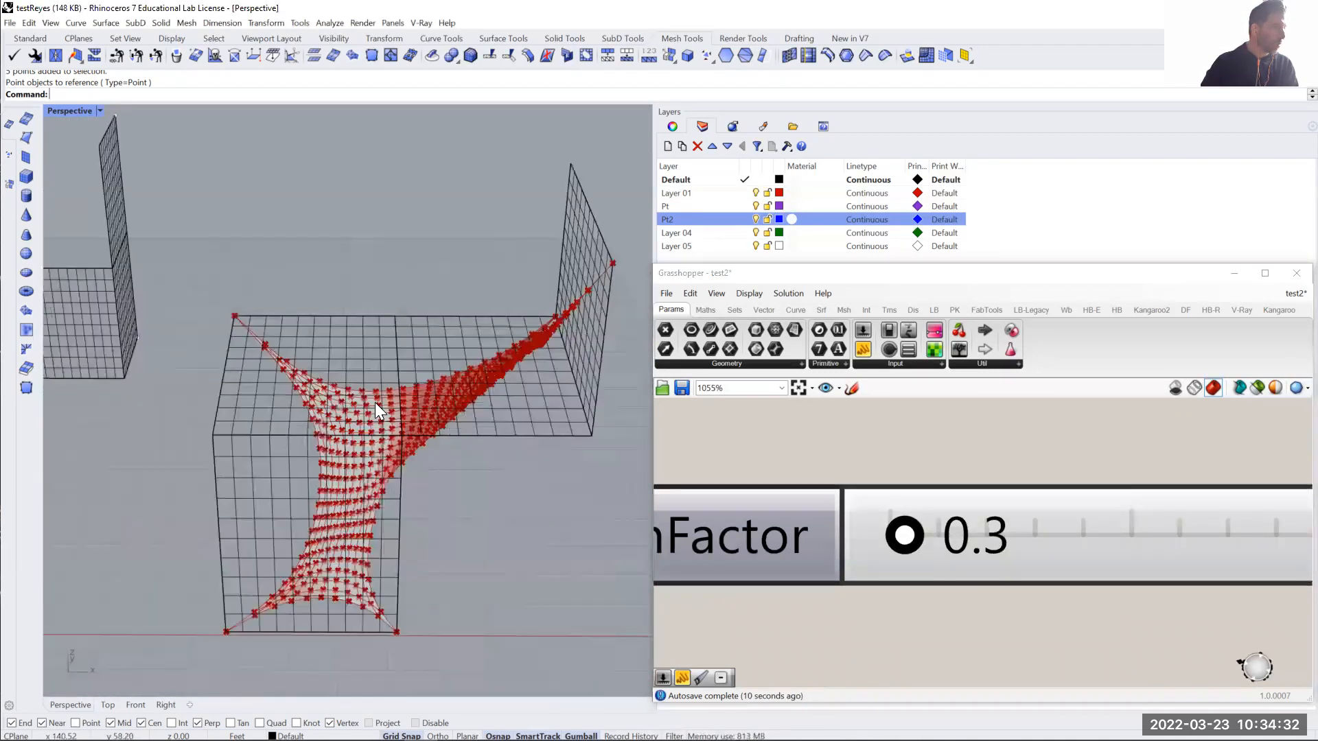
{"action": "left_click", "coordinate": [511, 435]}
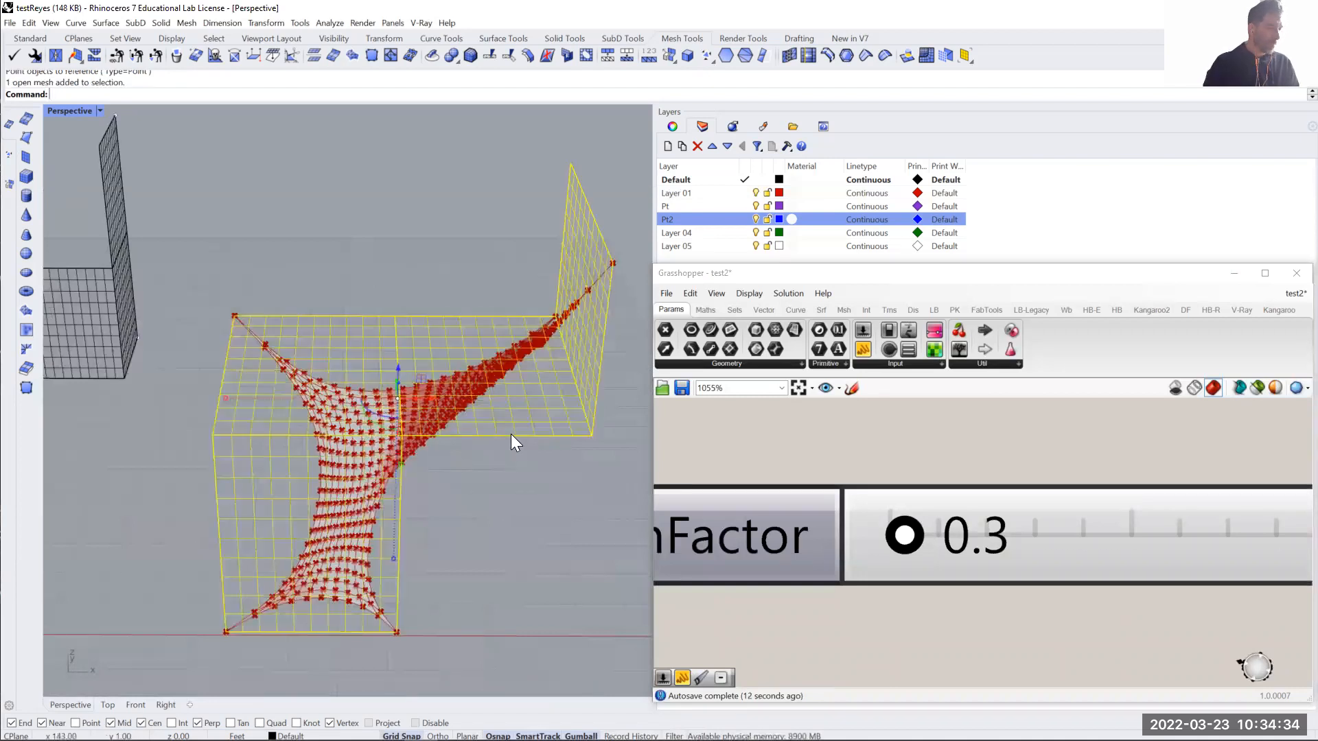
{"action": "type", "text": "Hi"}
{"action": "key", "text": "Return"}
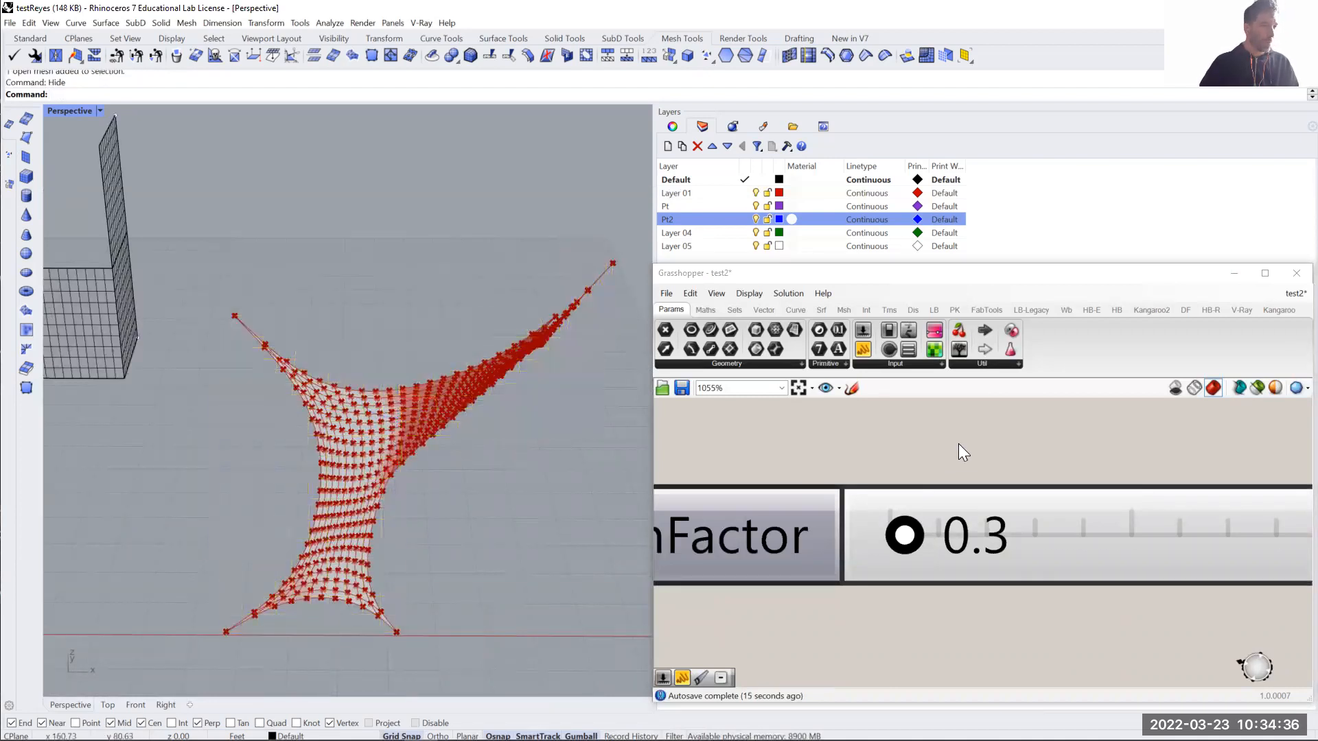
- Turn off the preview of the BouncySolver component
{"action": "scroll", "coordinate": [1041, 450], "scroll_direction": "down", "scroll_amount": 6}
{"action": "scroll", "coordinate": [1041, 450], "scroll_direction": "down", "scroll_amount": 4}
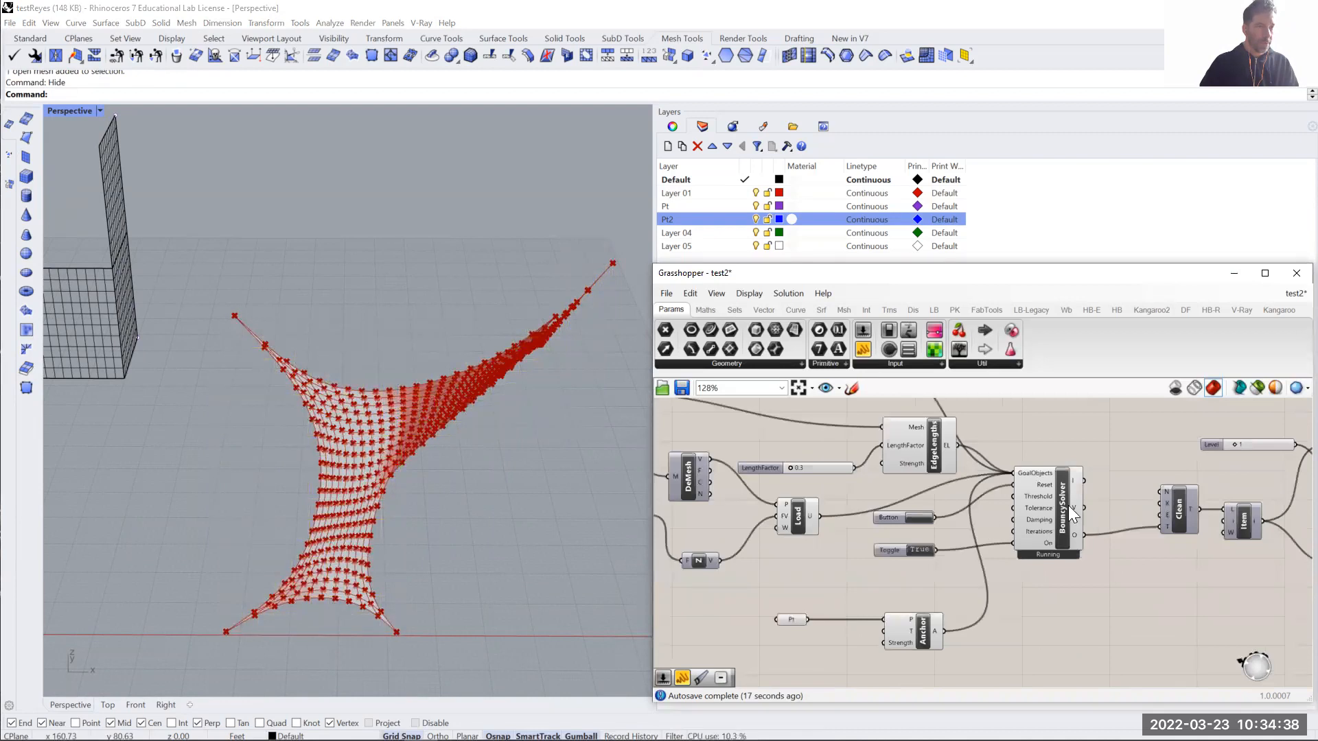
{"action": "right_click", "coordinate": [1072, 515]}
{"action": "left_click", "coordinate": [1083, 525]}
- Turn on the preview of the Item component to view the relaxed mesh, and turn it off again
{"action": "right_click_drag", "start_coordinate": [1195, 585], "coordinate": [1043, 569]}
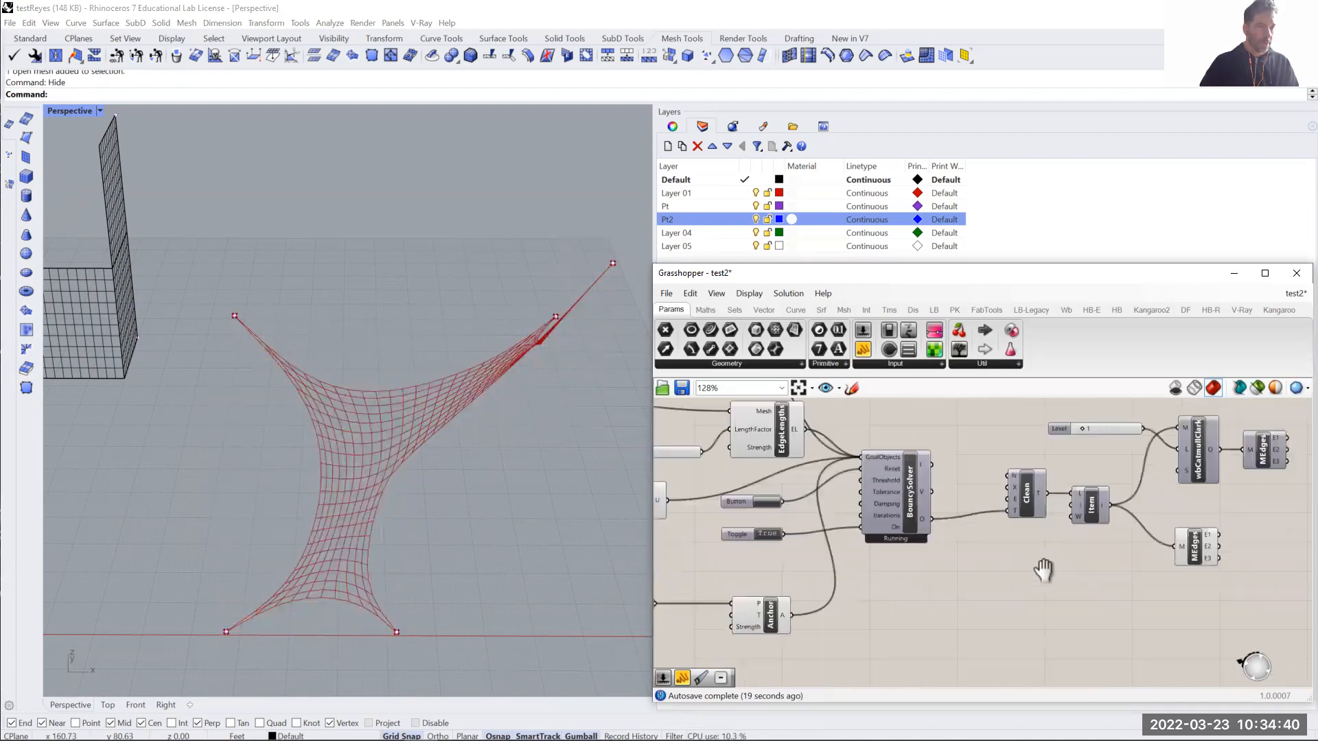
{"action": "scroll", "coordinate": [1044, 570], "scroll_direction": "up", "scroll_amount": 2}
{"action": "right_click", "coordinate": [1056, 498]}
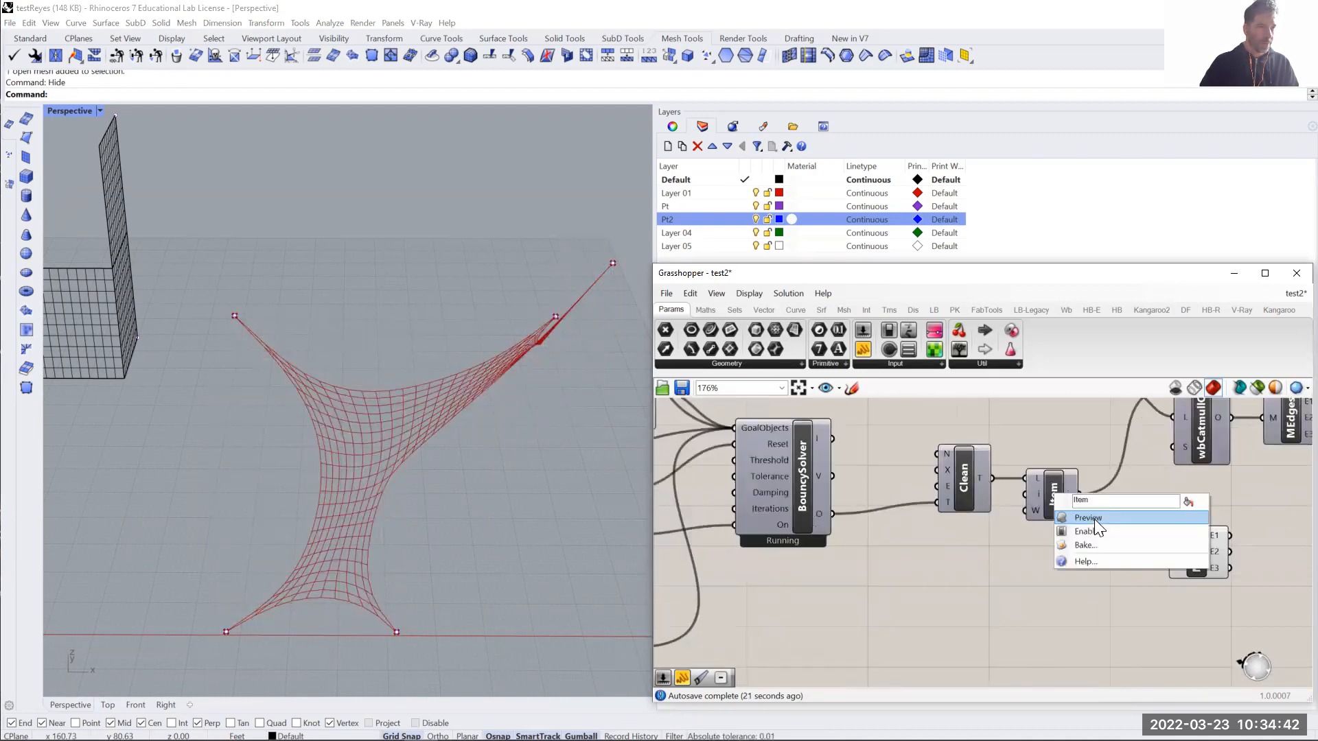
{"action": "left_click", "coordinate": [1094, 519]}
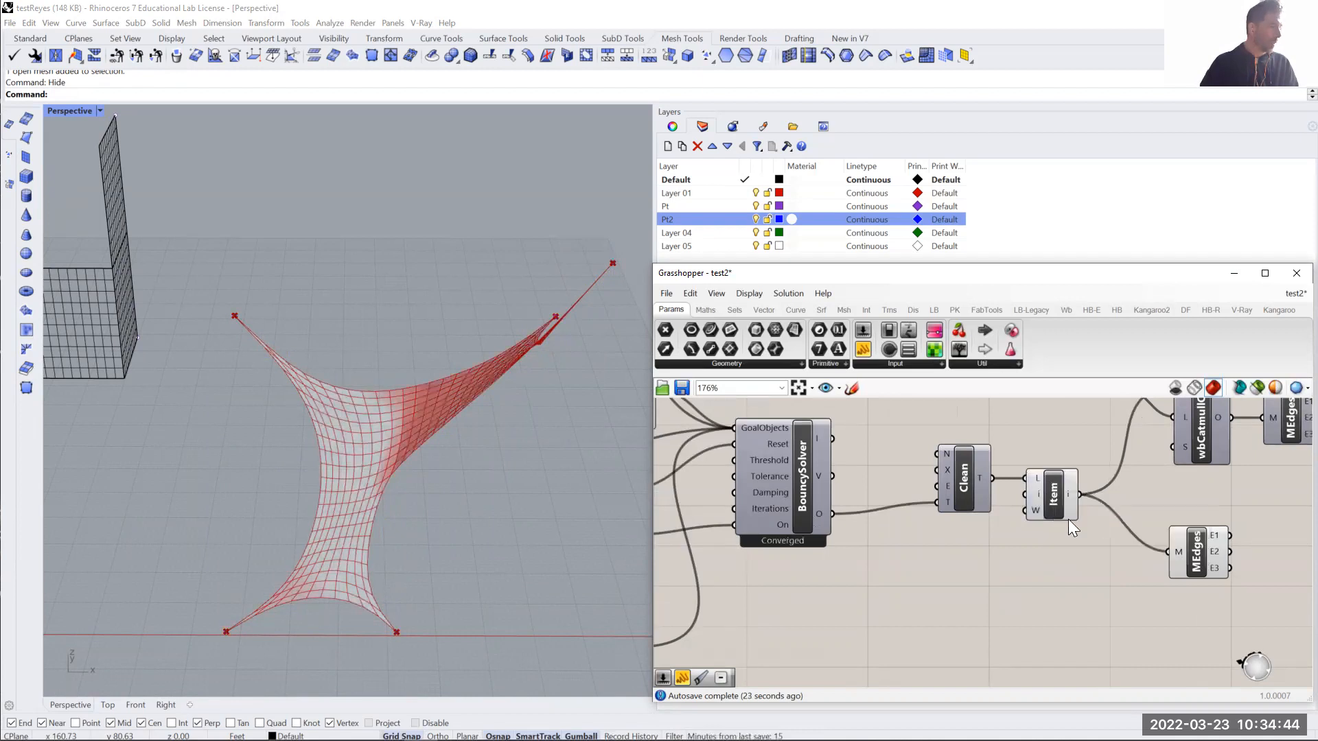
{"action": "right_click", "coordinate": [1055, 496]}
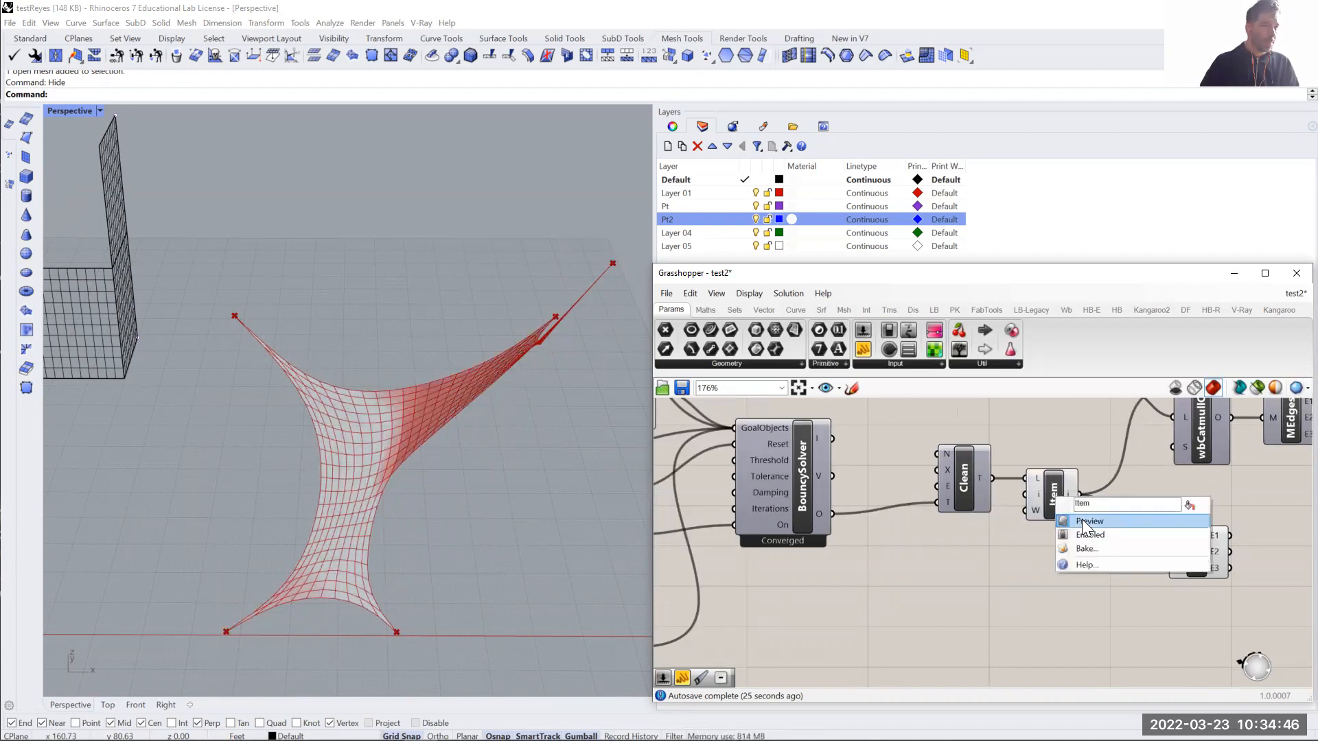
{"action": "left_click", "coordinate": [1085, 519]}
- Turn off the preview of the MEdges fed by Item and turn on that of the MEdges after wbCatmullClark
{"action": "left_click", "coordinate": [1197, 546]}
{"action": "right_click_drag", "start_coordinate": [381, 588], "coordinate": [368, 526]}
{"action": "left_click", "coordinate": [1160, 546]}
{"action": "right_click_drag", "start_coordinate": [1162, 547], "coordinate": [1127, 577]}
{"action": "right_click", "coordinate": [1158, 573]}
{"action": "left_click", "coordinate": [1183, 596]}
{"action": "right_click_drag", "start_coordinate": [1164, 455], "coordinate": [1120, 479]}
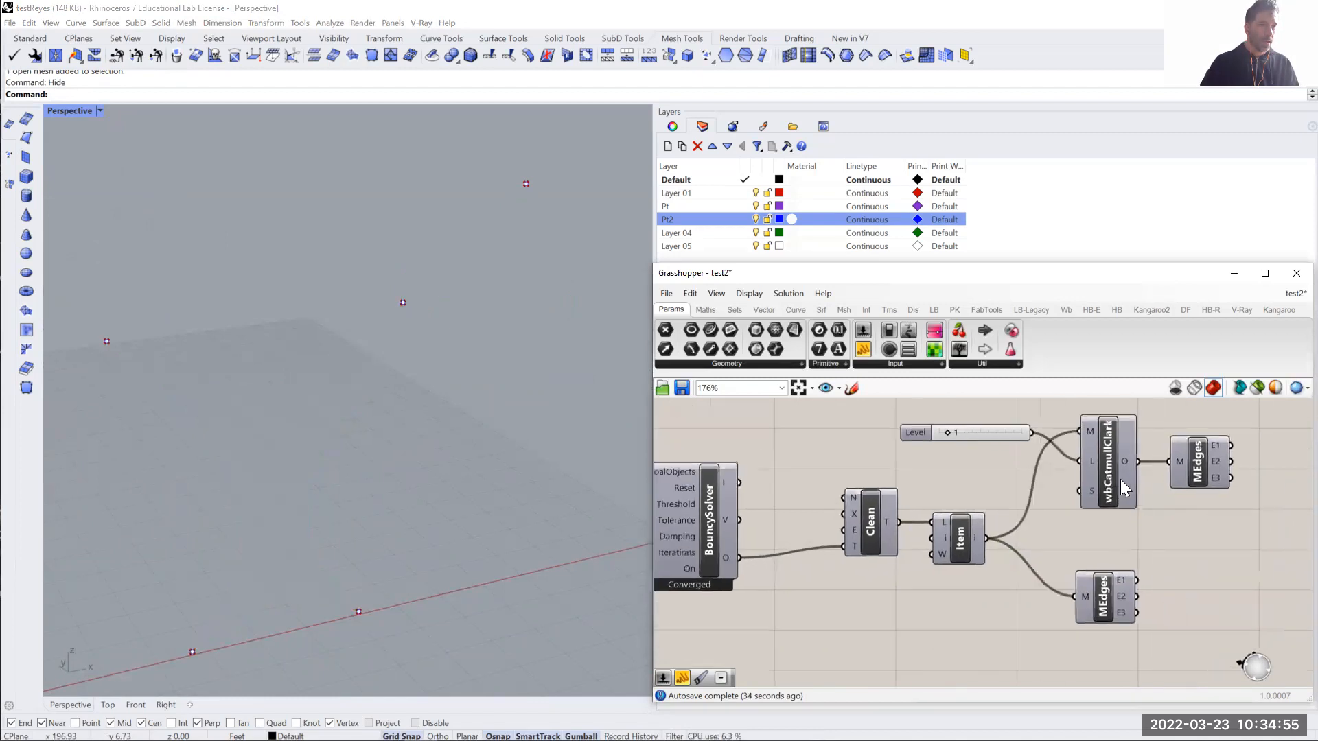
{"action": "right_click", "coordinate": [1194, 466]}
{"action": "left_click", "coordinate": [1224, 490]}
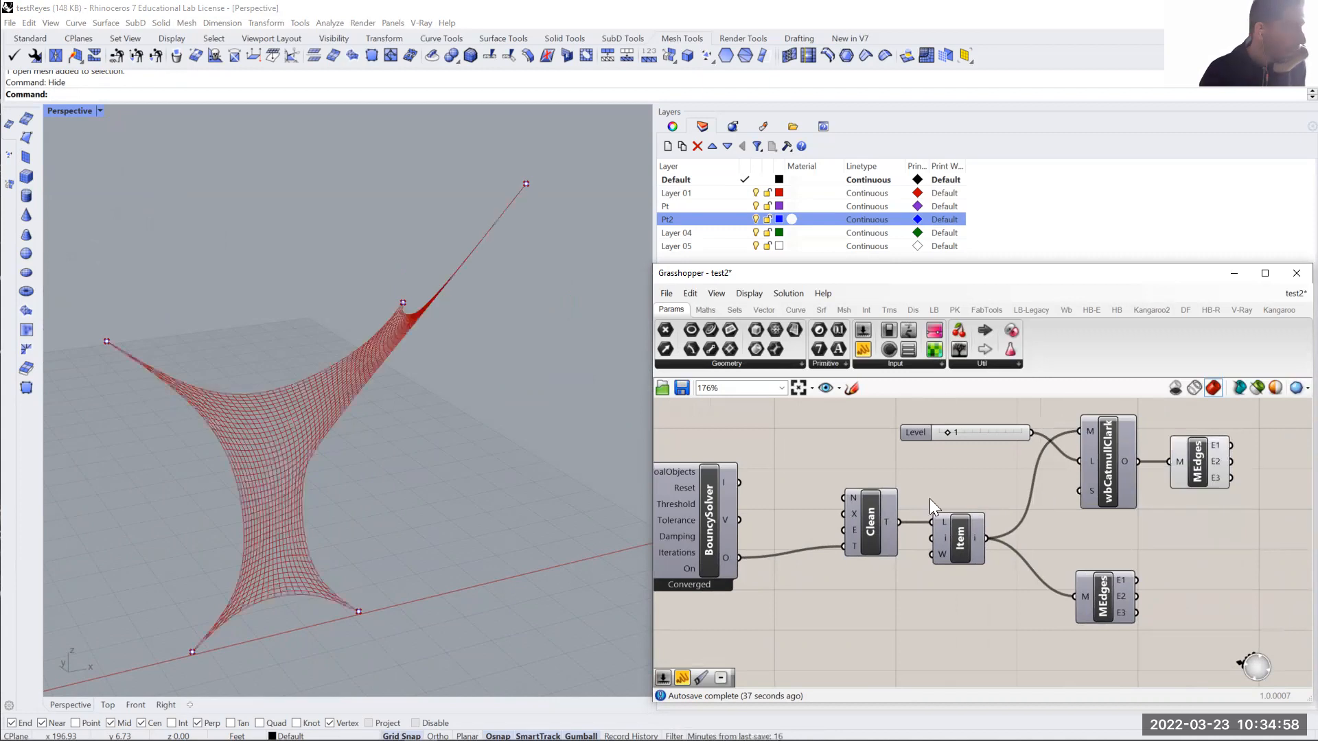
- Set the Level slider of the wbCatmullClark subdivision to 2 and inspect the denser mesh edges
{"action": "scroll", "coordinate": [311, 509], "scroll_direction": "up", "scroll_amount": 5}
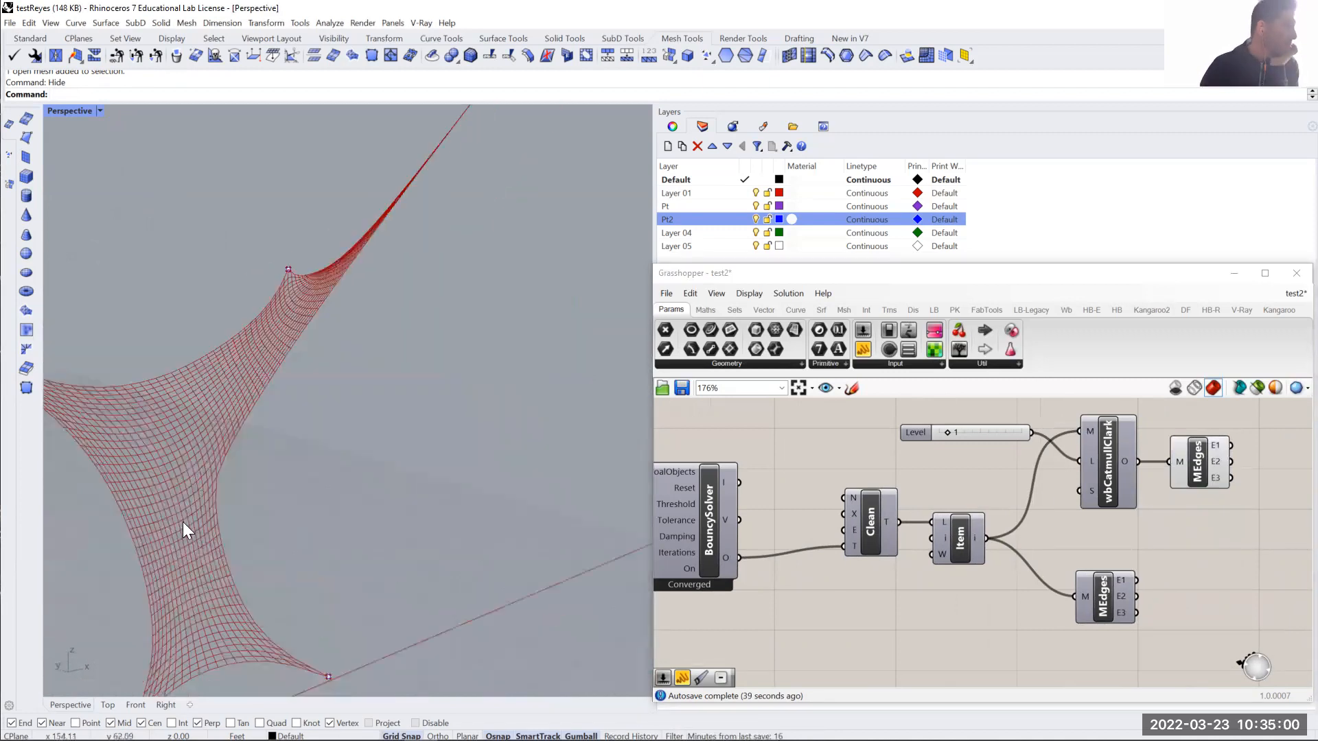
{"action": "right_click_drag", "start_coordinate": [150, 532], "coordinate": [421, 502], "text": "shift"}
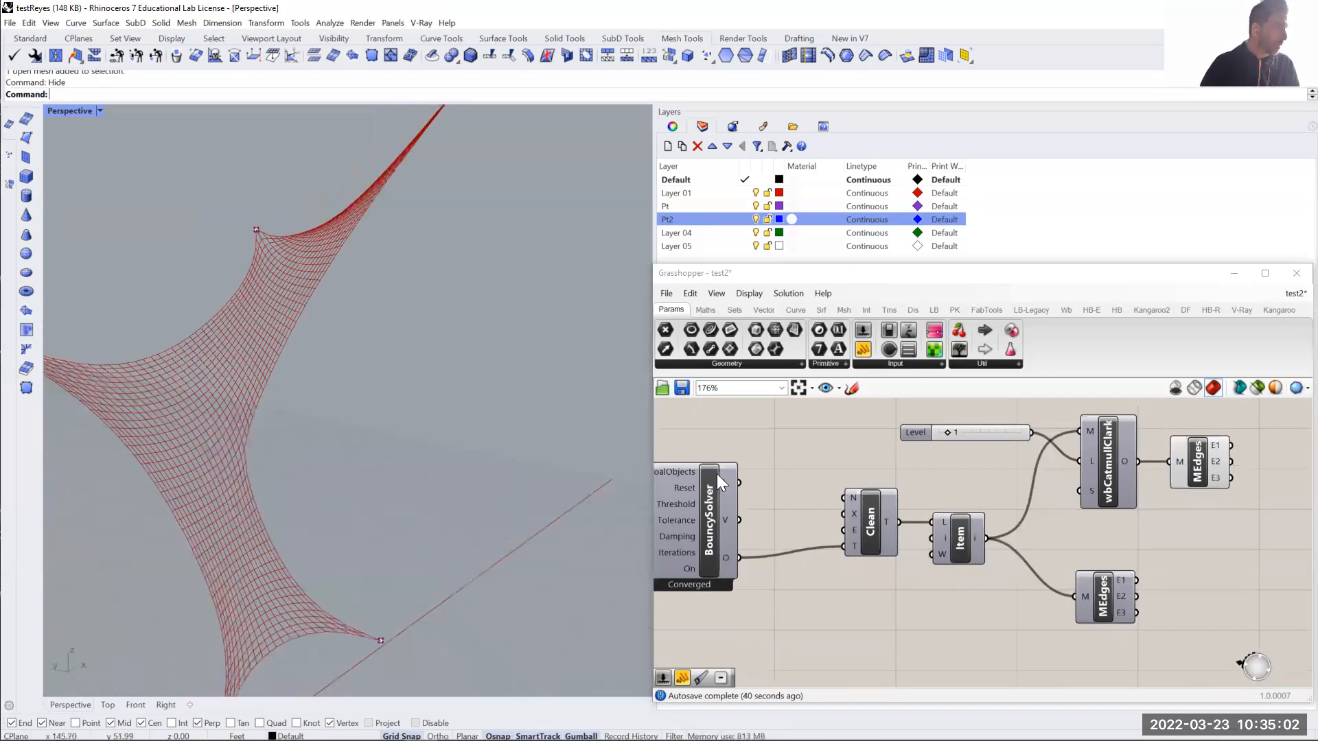
{"action": "scroll", "coordinate": [982, 429], "scroll_direction": "up", "scroll_amount": 2}
{"action": "double_click", "coordinate": [988, 434]}
{"action": "type", "text": "2"}
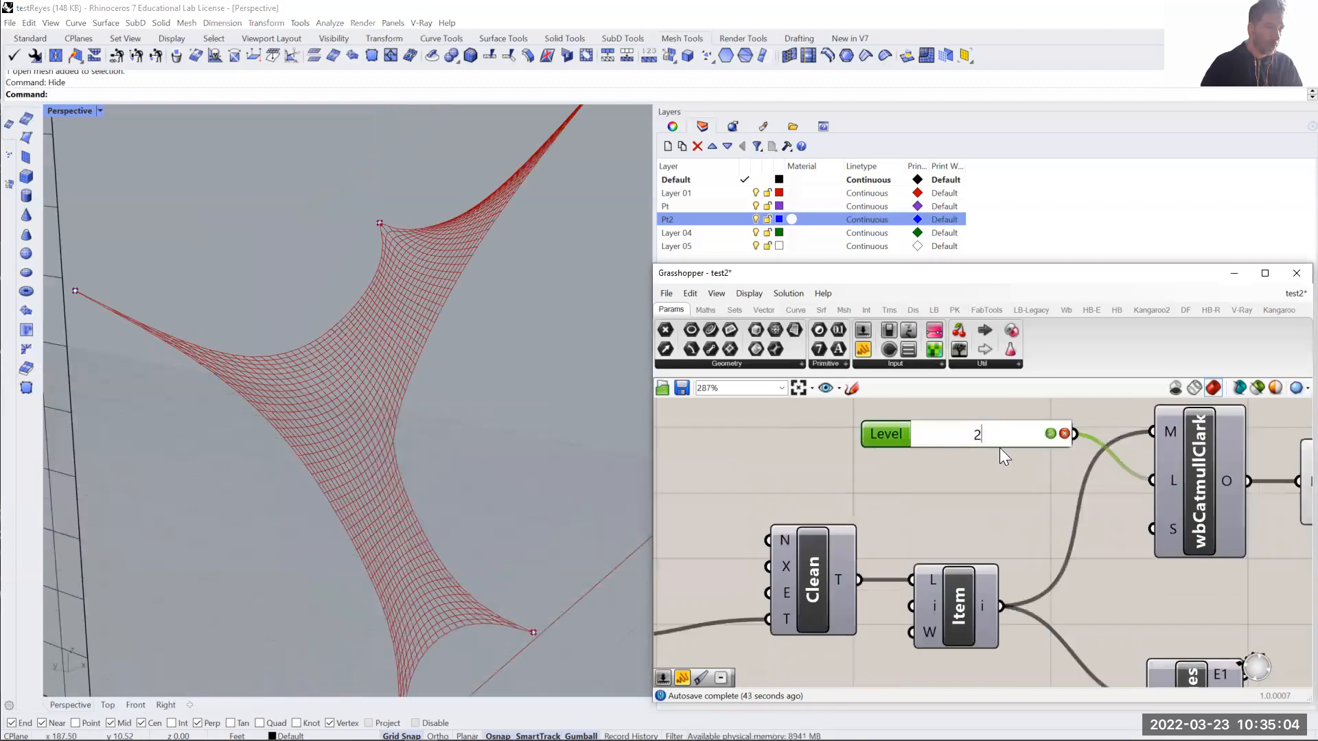
{"action": "left_click", "coordinate": [1050, 434]}
{"action": "scroll", "coordinate": [352, 500], "scroll_direction": "down", "scroll_amount": 4}
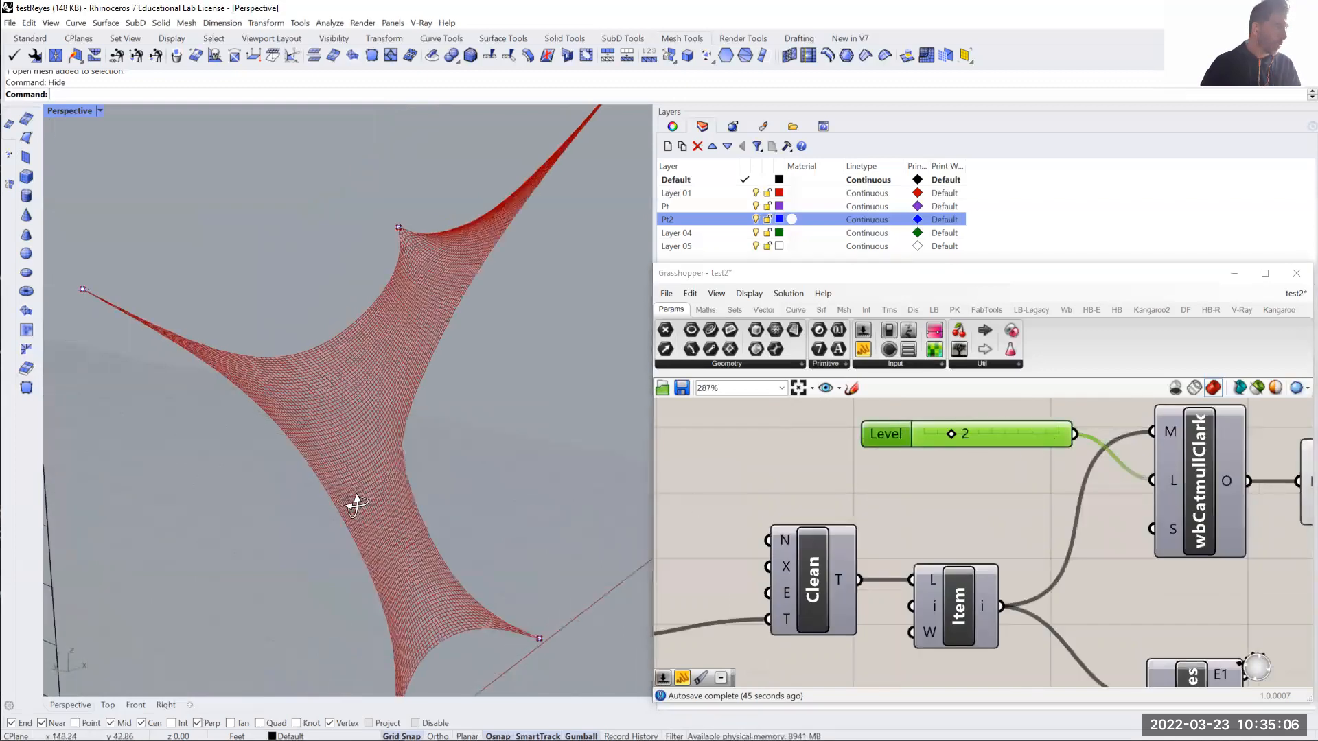
{"action": "right_click_drag", "start_coordinate": [506, 479], "coordinate": [590, 507]}
{"action": "left_click", "coordinate": [982, 477]}
- Turn off the preview of the MEdges after wbCatmullClark and disable the wbCatmullClark component
{"action": "scroll", "coordinate": [988, 478], "scroll_direction": "down", "scroll_amount": 3}
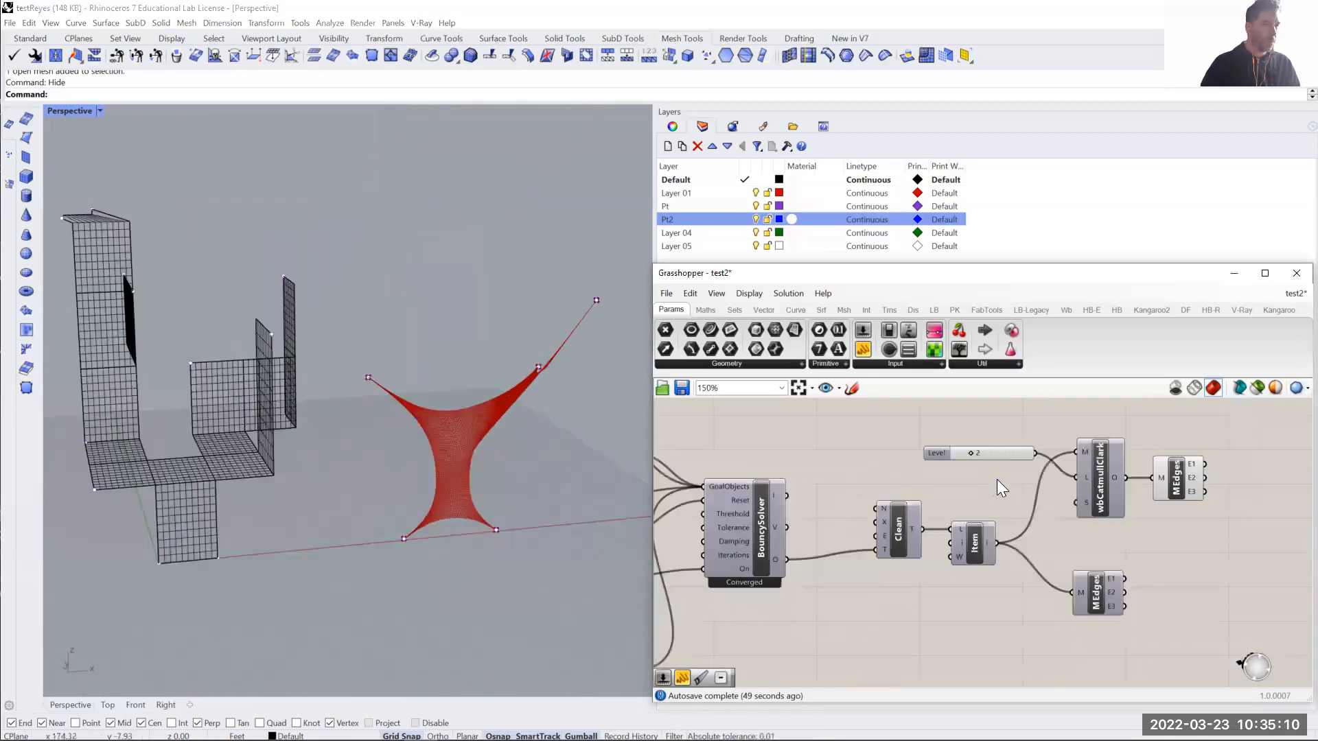
{"action": "right_click", "coordinate": [1175, 484]}
{"action": "left_click", "coordinate": [1194, 509]}
{"action": "right_click", "coordinate": [1101, 471]}
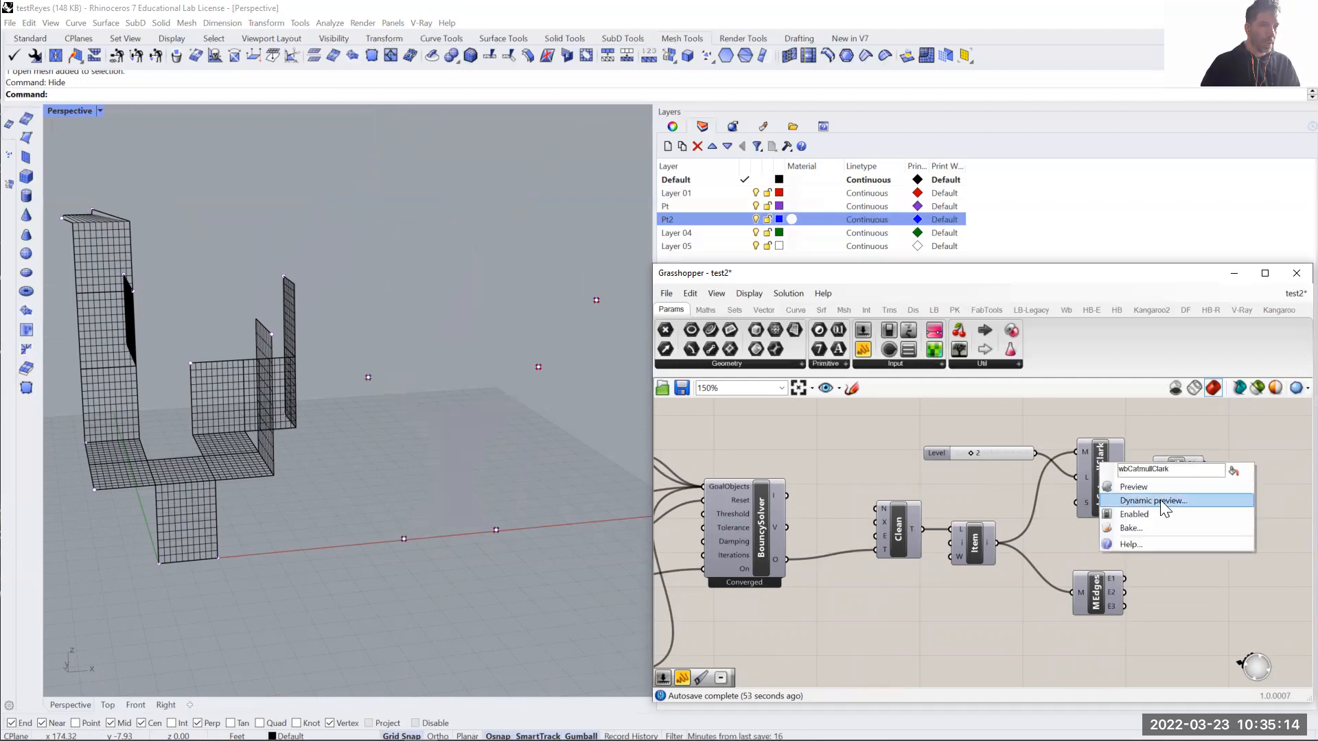
{"action": "left_click", "coordinate": [1140, 513]}
- Turn on the preview of the MEdges component fed directly by Item
{"action": "right_click", "coordinate": [1095, 596]}
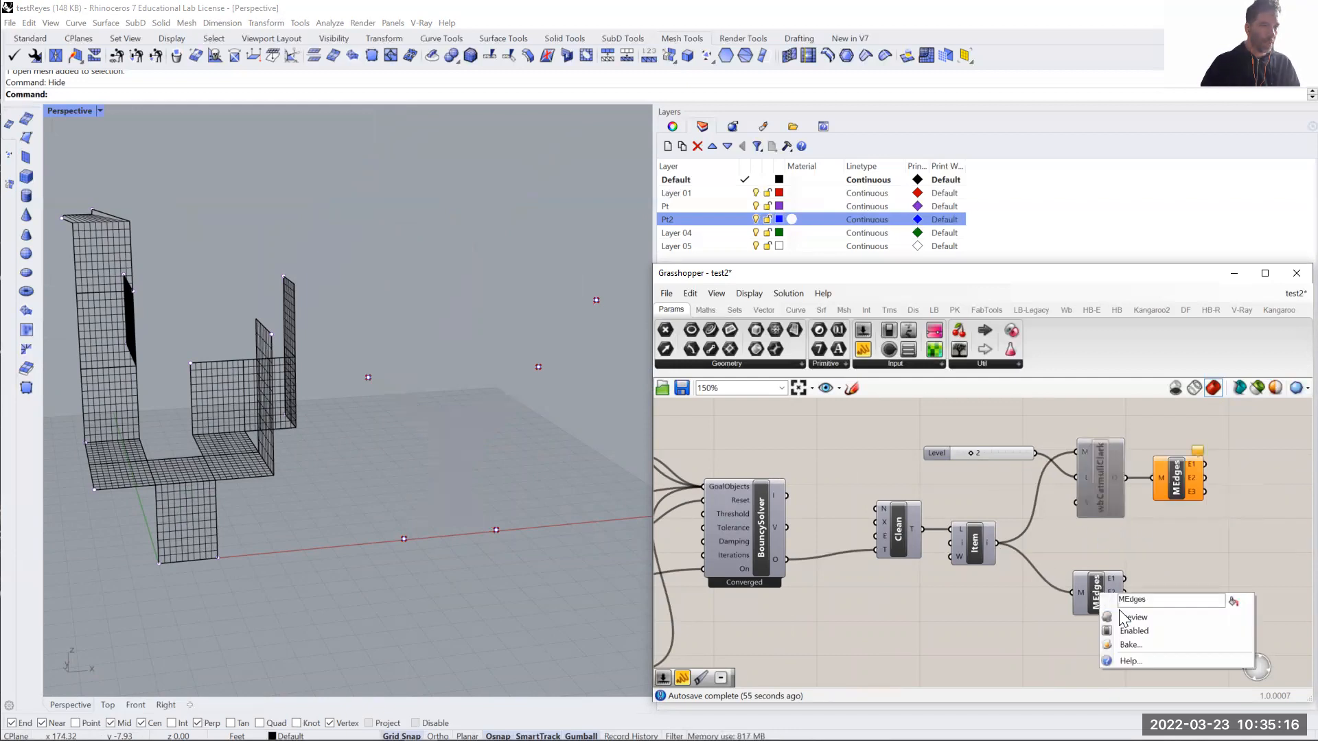
{"action": "left_click", "coordinate": [1126, 619]}
{"action": "right_click_drag", "start_coordinate": [575, 503], "coordinate": [408, 505]}
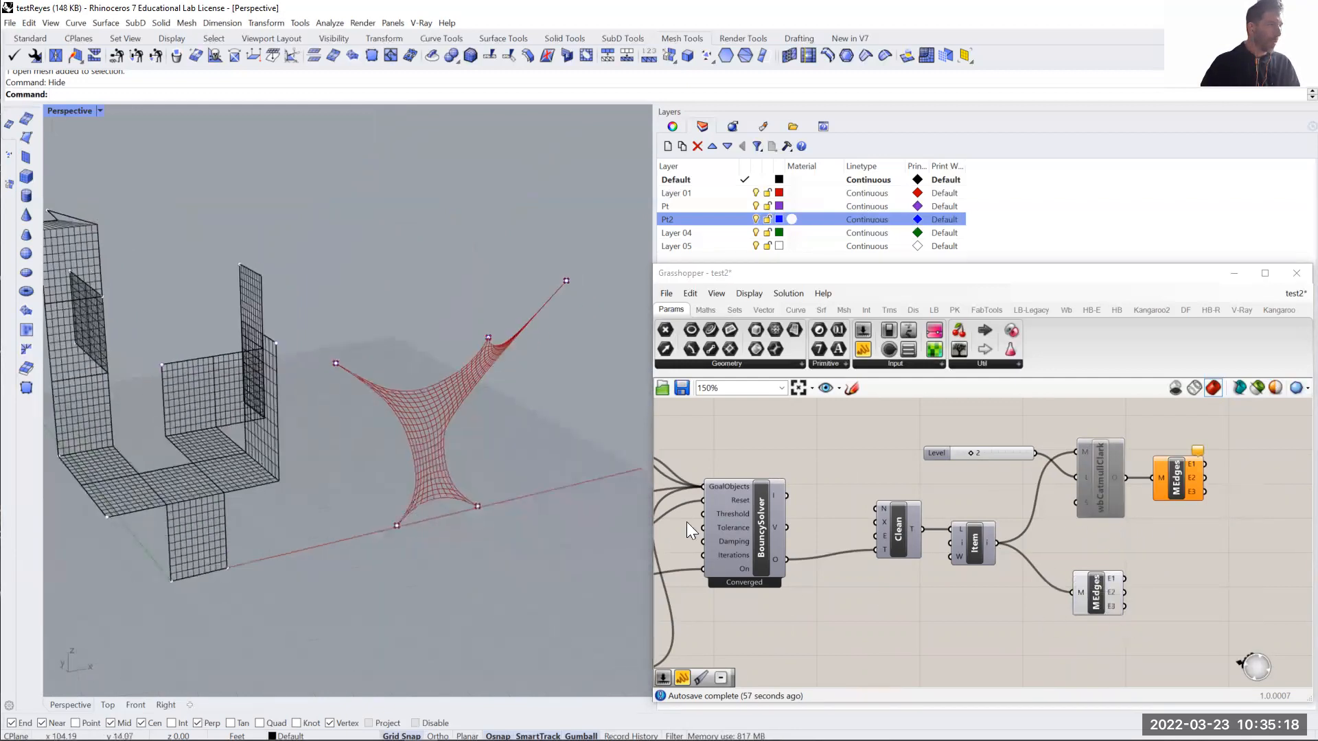
{"action": "scroll", "coordinate": [1061, 483], "scroll_direction": "down", "scroll_amount": 4}
{"action": "scroll", "coordinate": [849, 488], "scroll_direction": "up", "scroll_amount": 4}
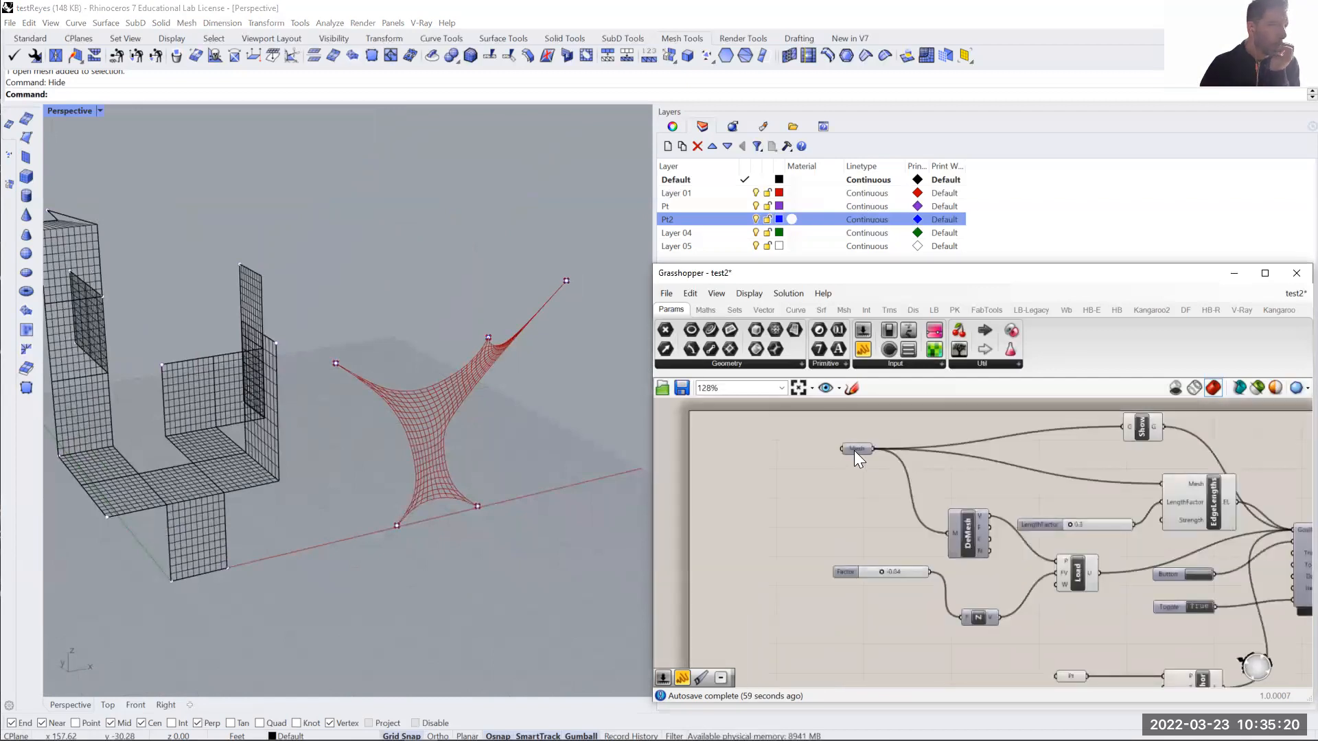
- Reference the joined folded-strip mesh in the Mesh parameter, set the solver's Toggle to False and reset the simulation
{"action": "right_click", "coordinate": [854, 450]}
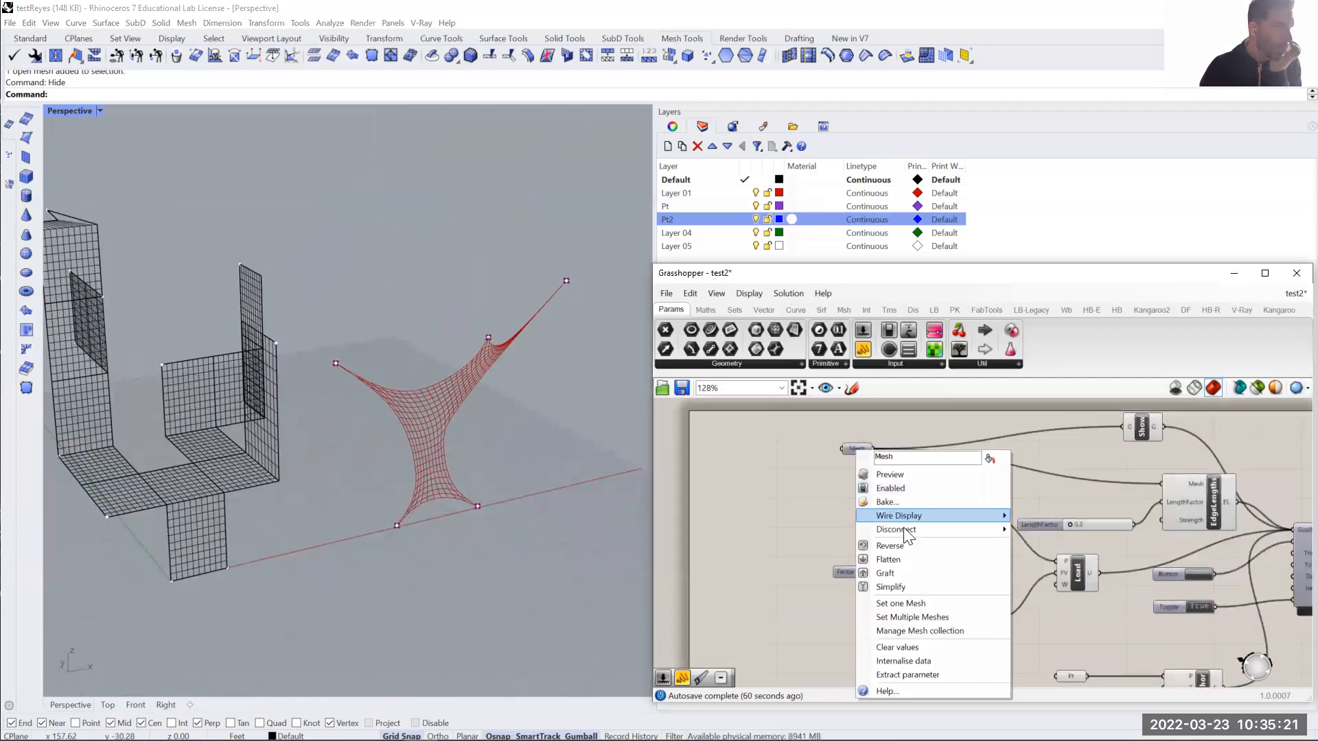
{"action": "left_click", "coordinate": [918, 602]}
{"action": "left_click", "coordinate": [221, 471]}
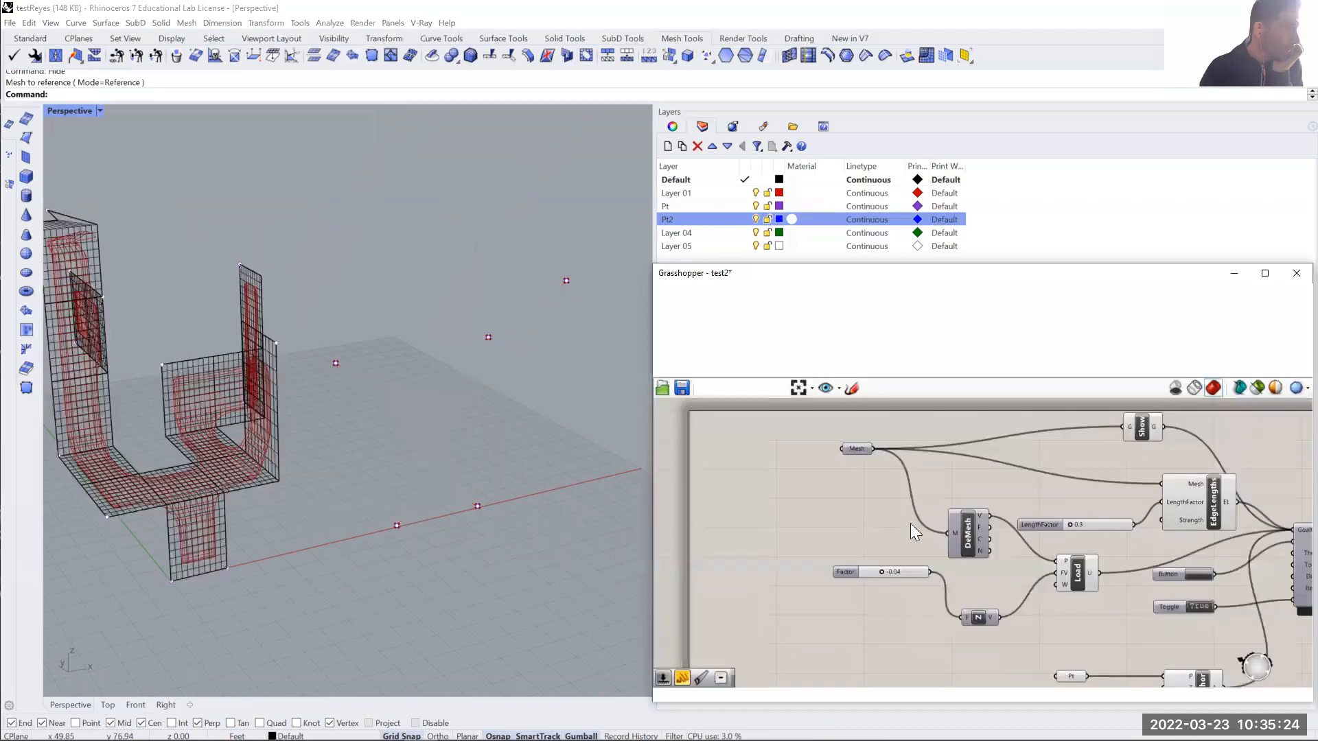
{"action": "left_click", "coordinate": [1197, 606]}
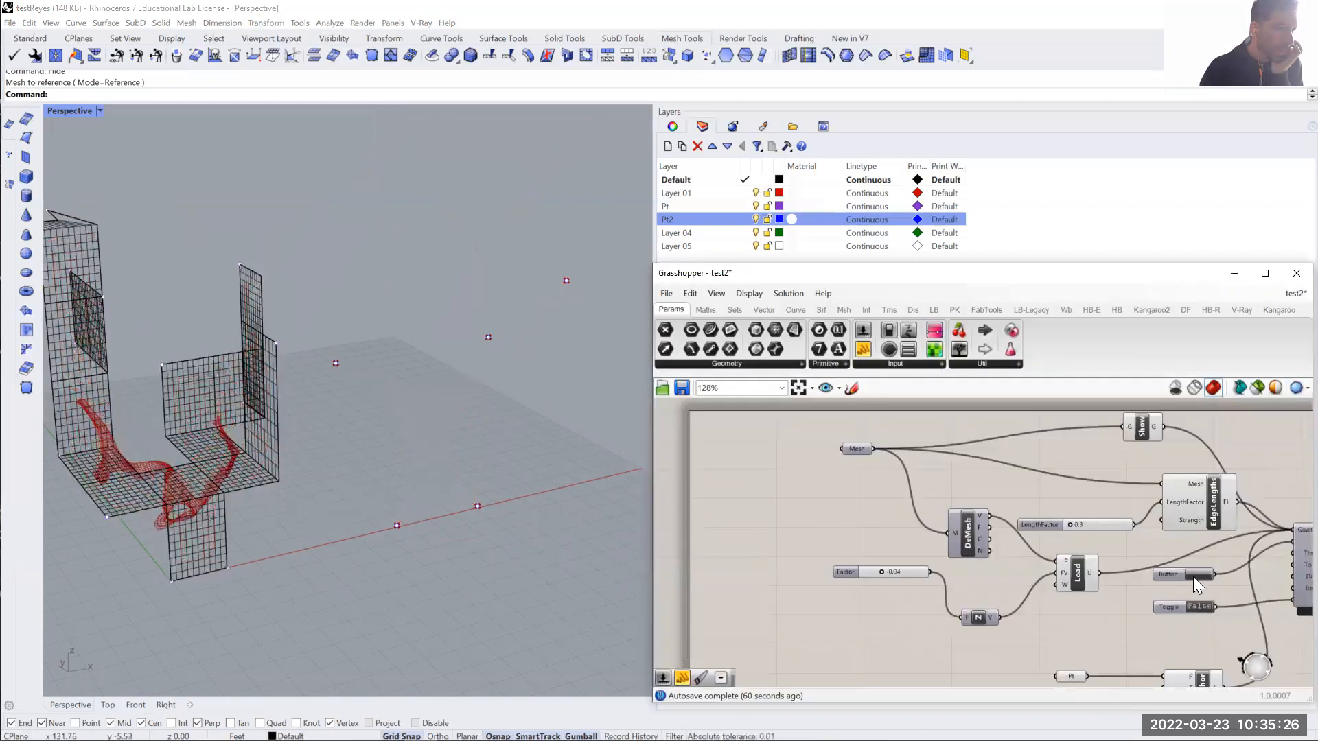
{"action": "left_click", "coordinate": [1195, 574]}
- Set the Pt parameter feeding Anchor to reference all the points on the Pt layer
{"action": "right_click_drag", "start_coordinate": [812, 590], "coordinate": [771, 530]}
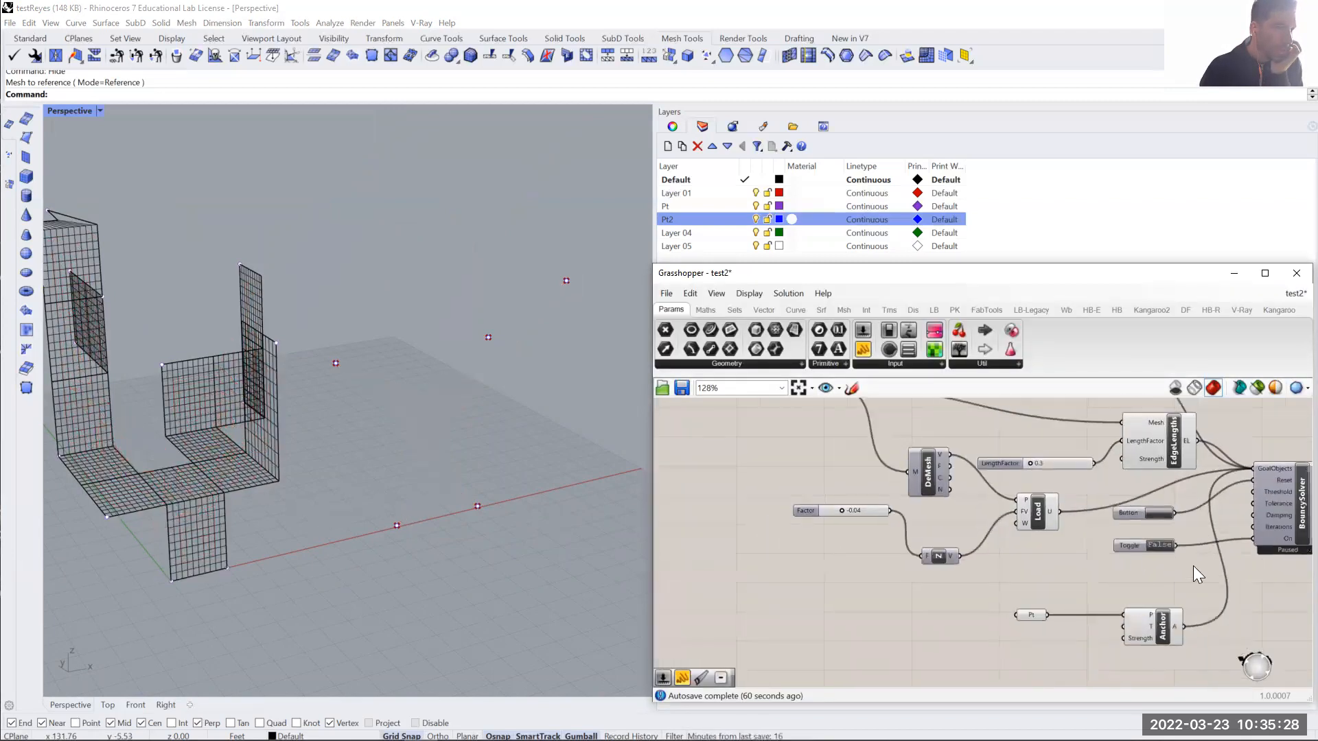
{"action": "right_click_drag", "start_coordinate": [1286, 561], "coordinate": [1193, 565]}
{"action": "right_click_drag", "start_coordinate": [473, 545], "coordinate": [364, 547]}
{"action": "right_click", "coordinate": [938, 619]}
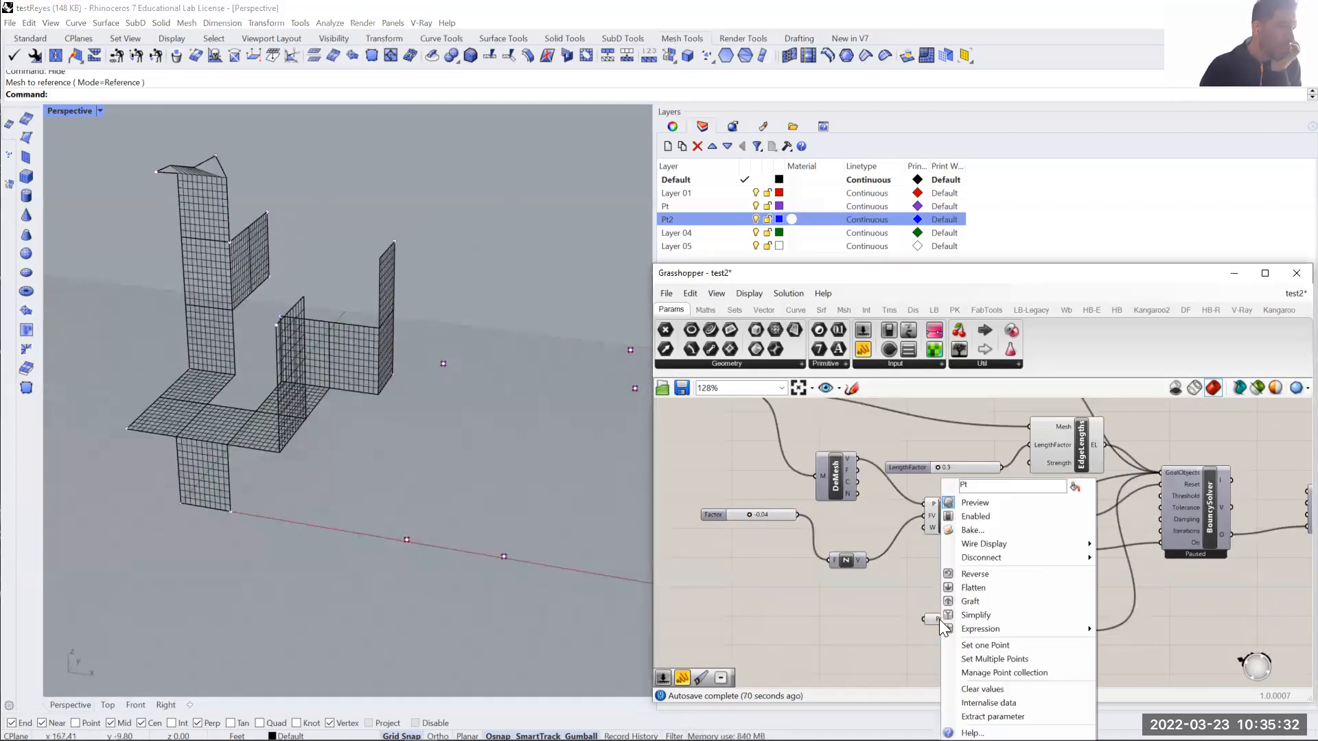
{"action": "left_click", "coordinate": [981, 659]}
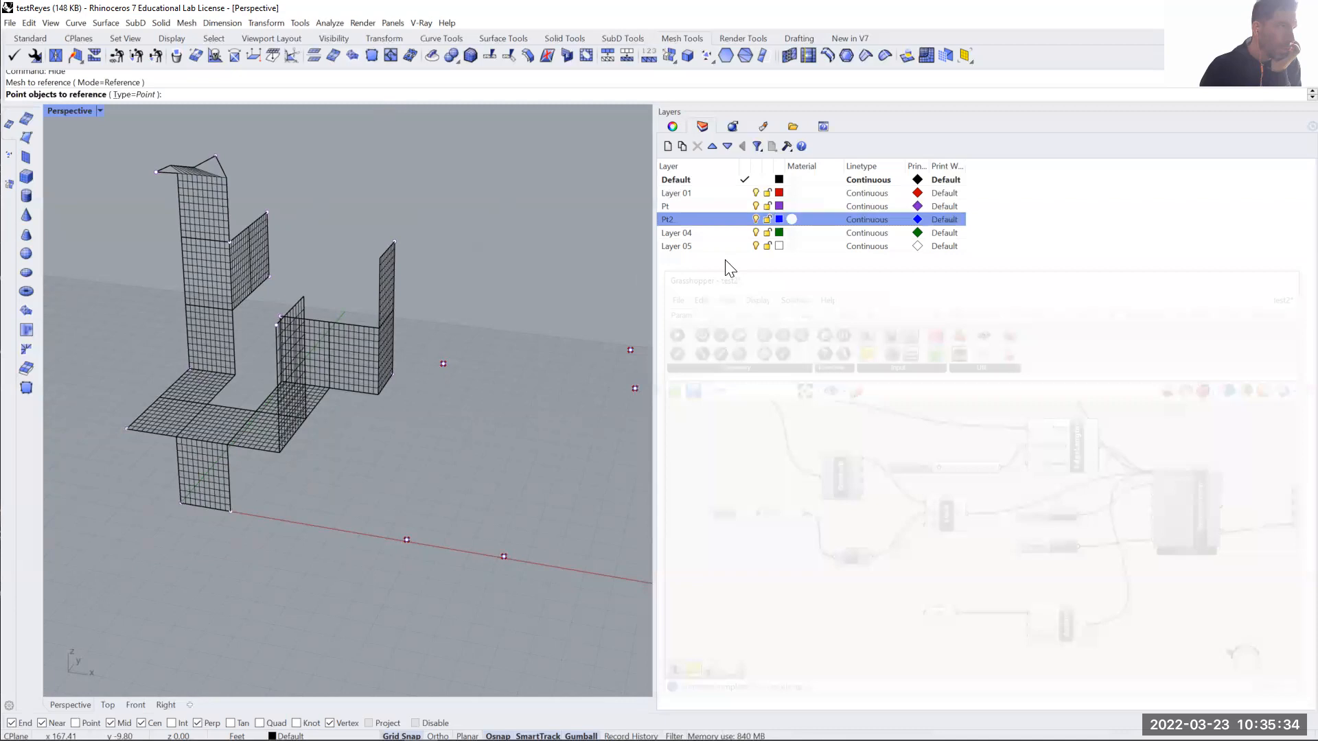
{"action": "left_click", "coordinate": [670, 205]}
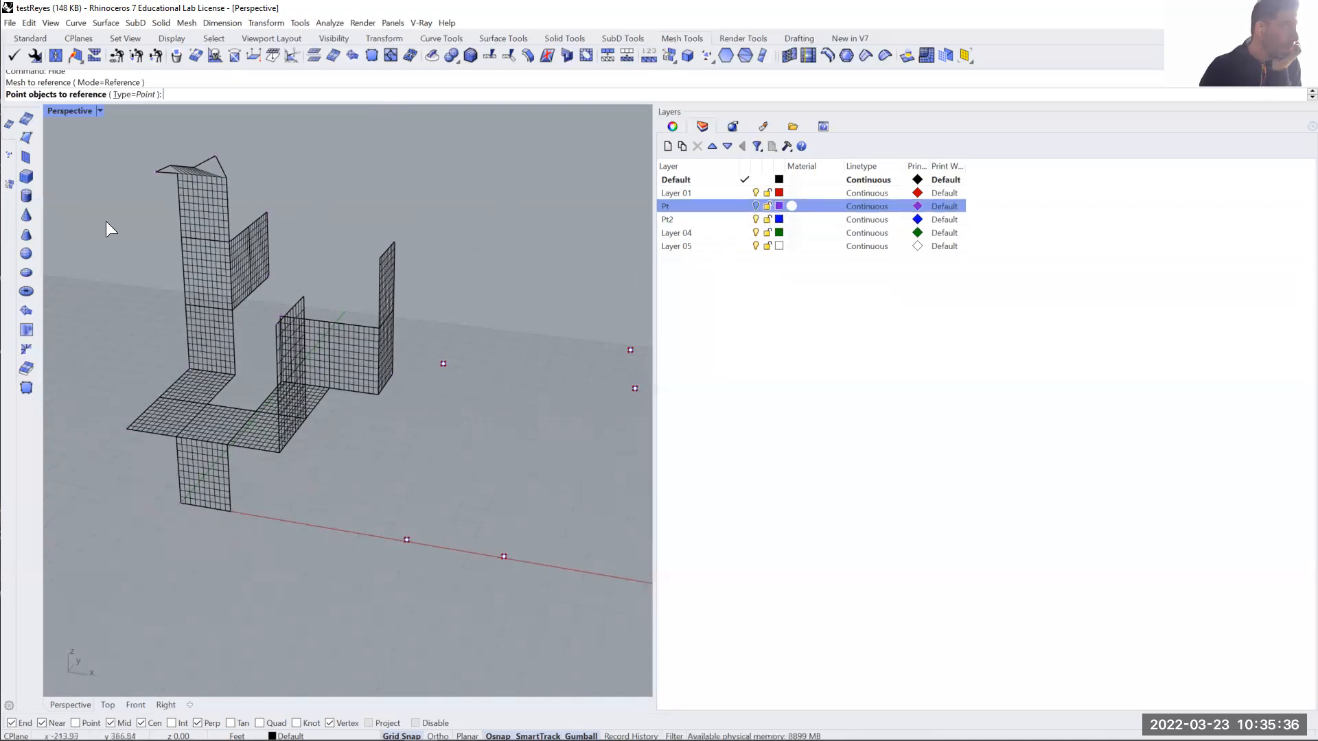
{"action": "right_click", "coordinate": [675, 203]}
{"action": "left_click", "coordinate": [745, 391]}
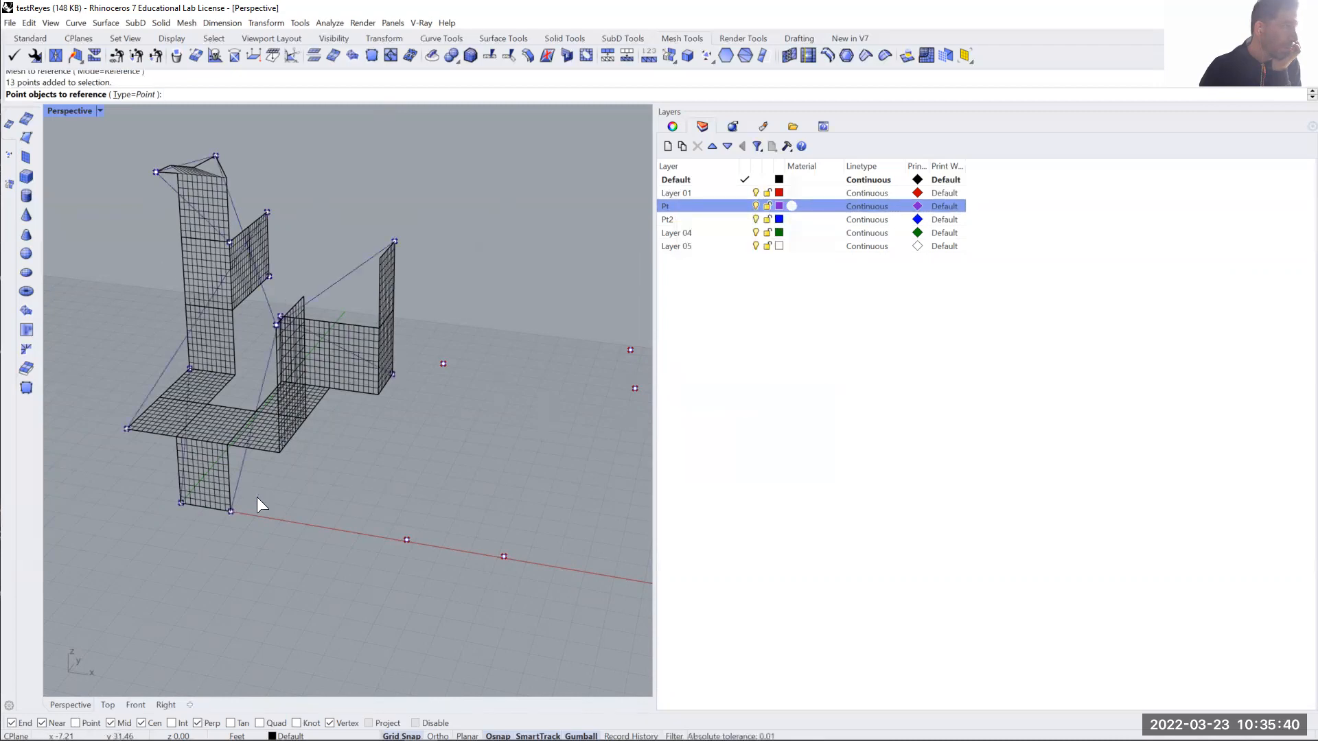
{"action": "key", "text": "Return"}
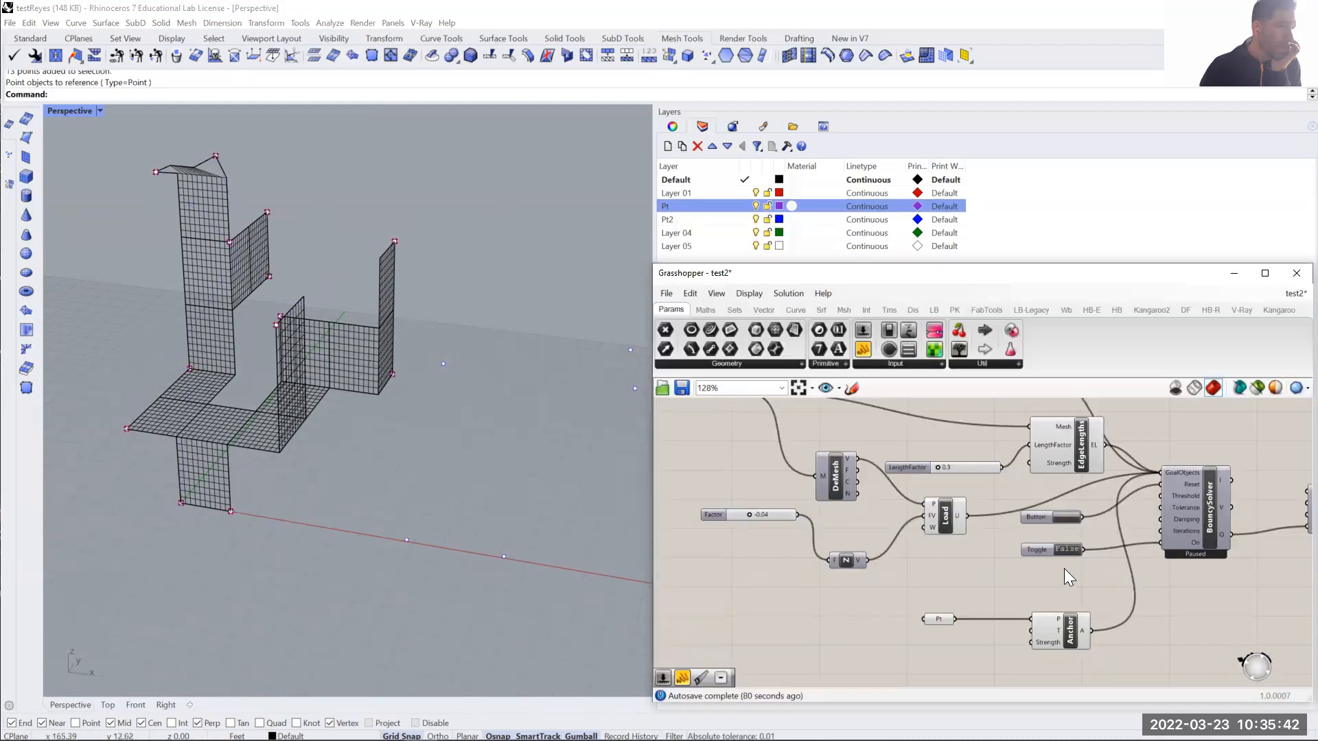
- Briefly preview the Mesh parameter to check the referenced mesh against the anchor points, and hide it again
{"action": "right_click_drag", "start_coordinate": [1064, 568], "coordinate": [1057, 596]}
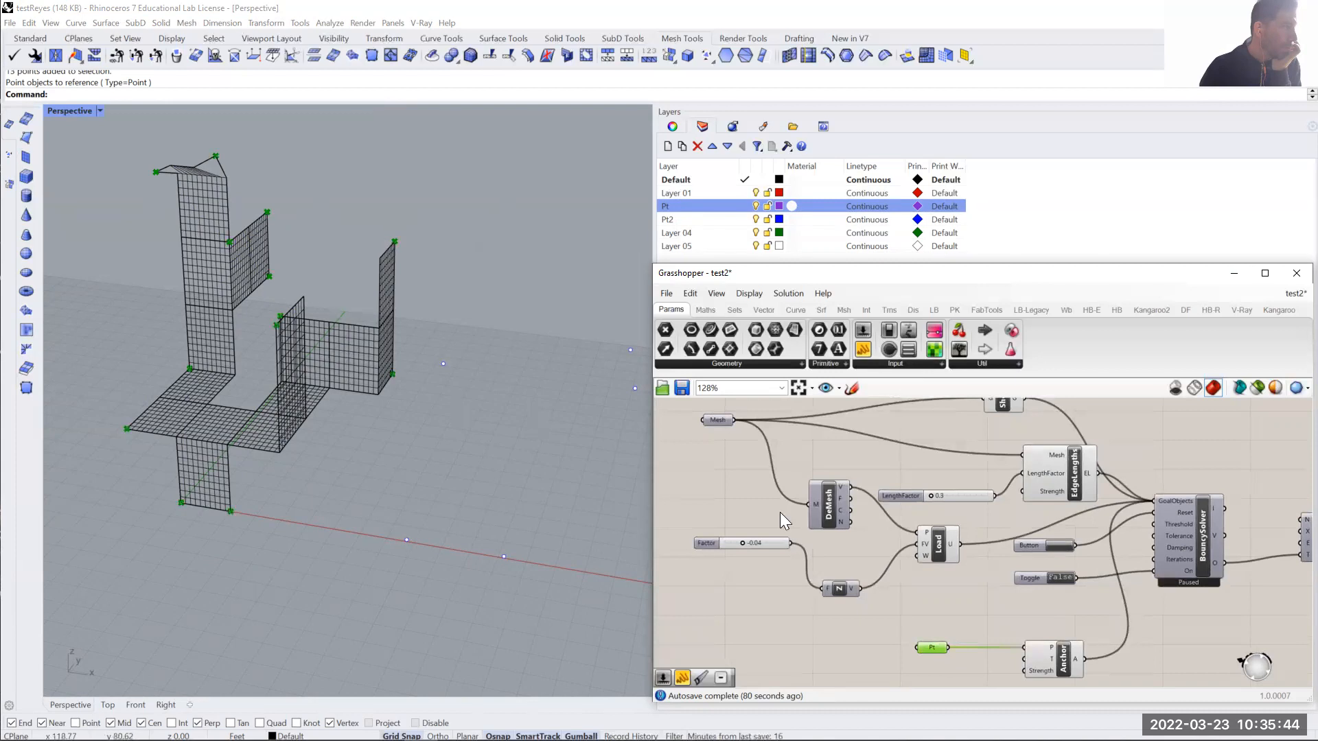
{"action": "right_click", "coordinate": [722, 425]}
{"action": "left_click", "coordinate": [738, 439]}
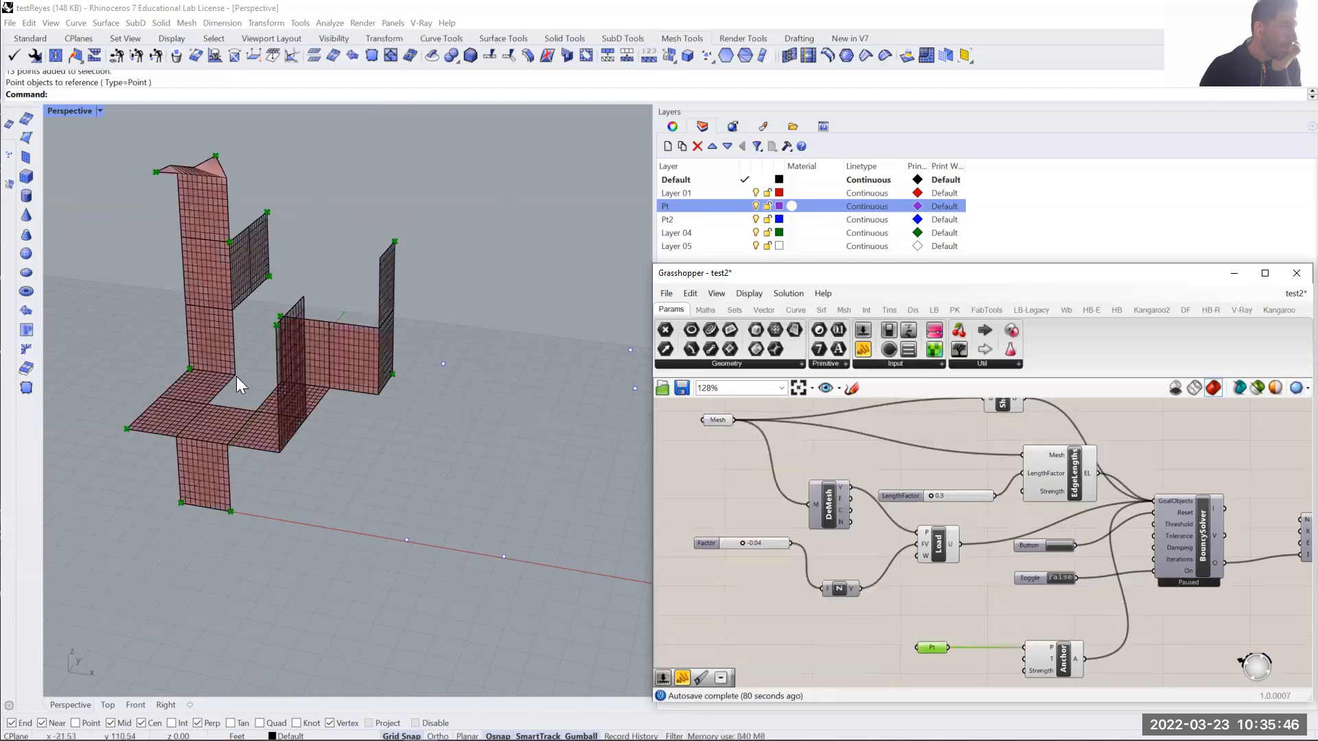
{"action": "right_click", "coordinate": [722, 419]}
{"action": "left_click", "coordinate": [740, 437]}
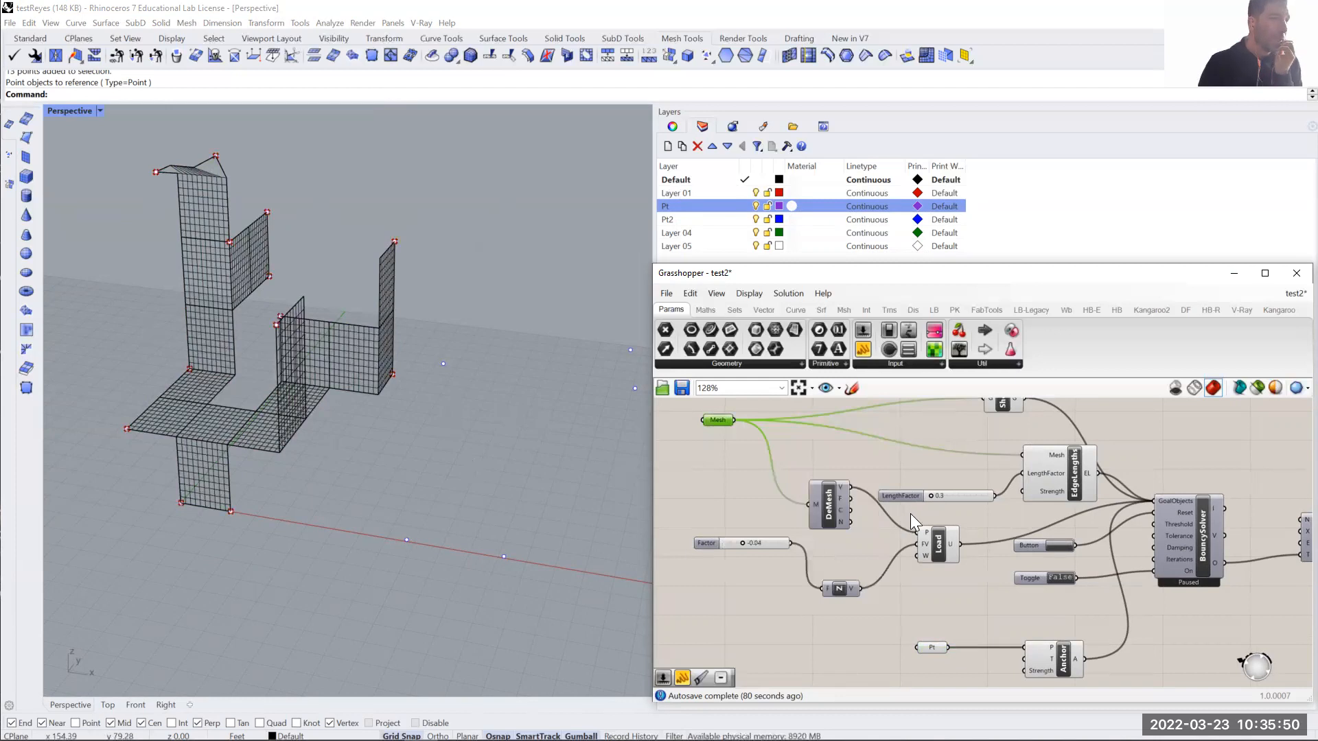
- Run the BouncySolver by setting its Toggle to True and inspect the relaxing mesh
{"action": "scroll", "coordinate": [1231, 579], "scroll_direction": "down", "scroll_amount": 3}
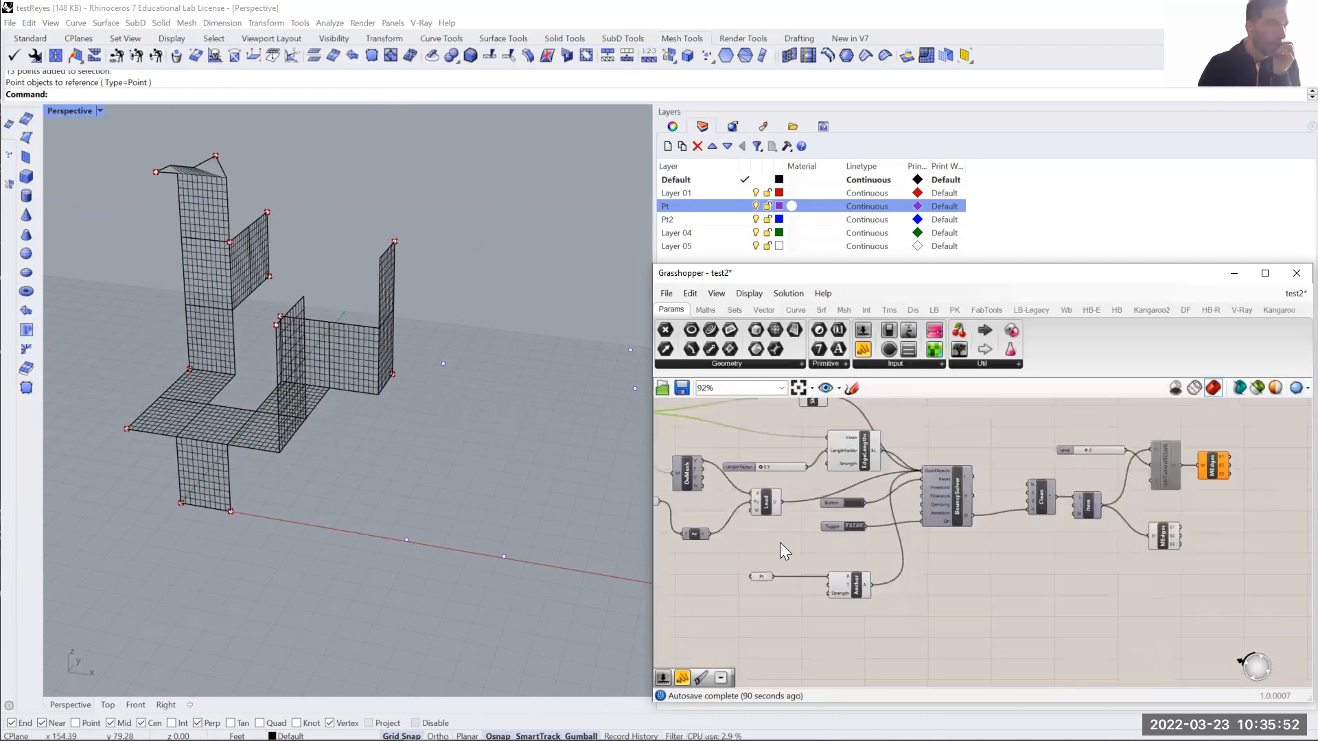
{"action": "scroll", "coordinate": [923, 515], "scroll_direction": "up", "scroll_amount": 3}
{"action": "left_click", "coordinate": [924, 509]}
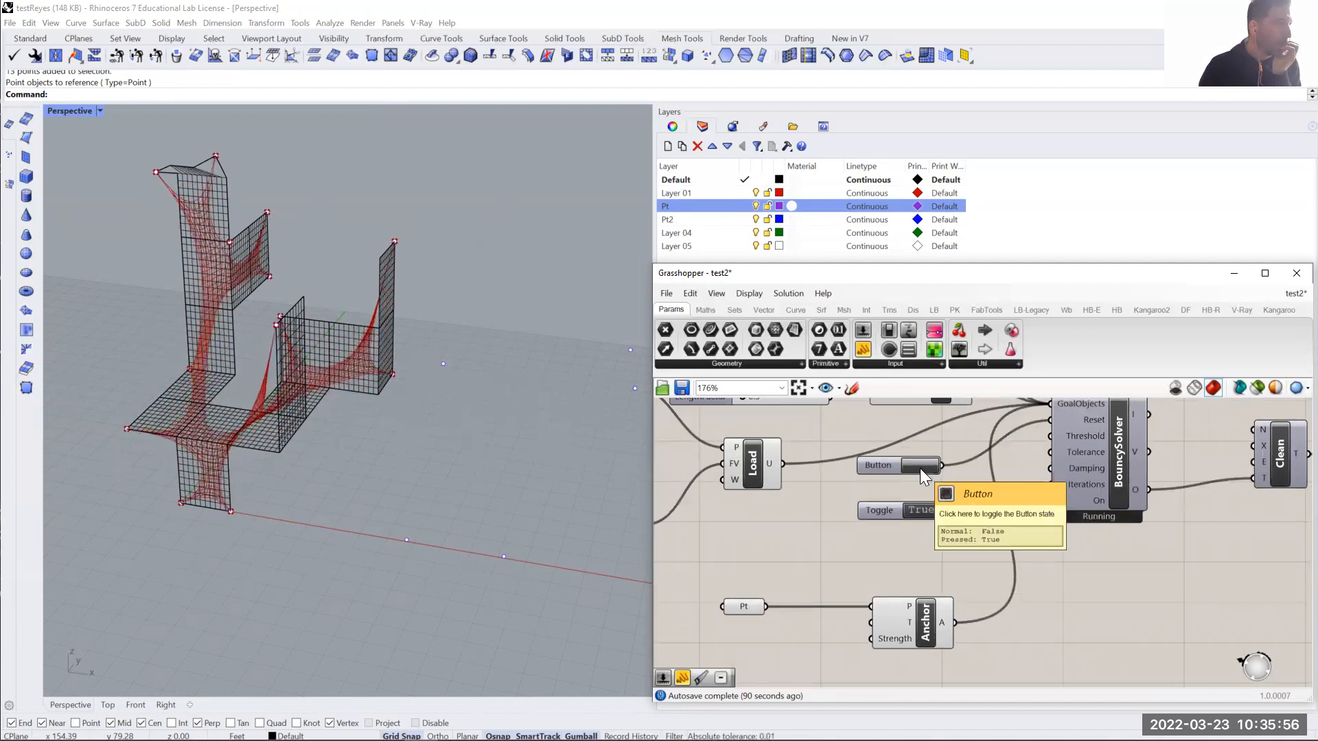
{"action": "right_click_drag", "start_coordinate": [215, 418], "coordinate": [292, 422]}
{"action": "right_click_drag", "start_coordinate": [861, 480], "coordinate": [1089, 520]}
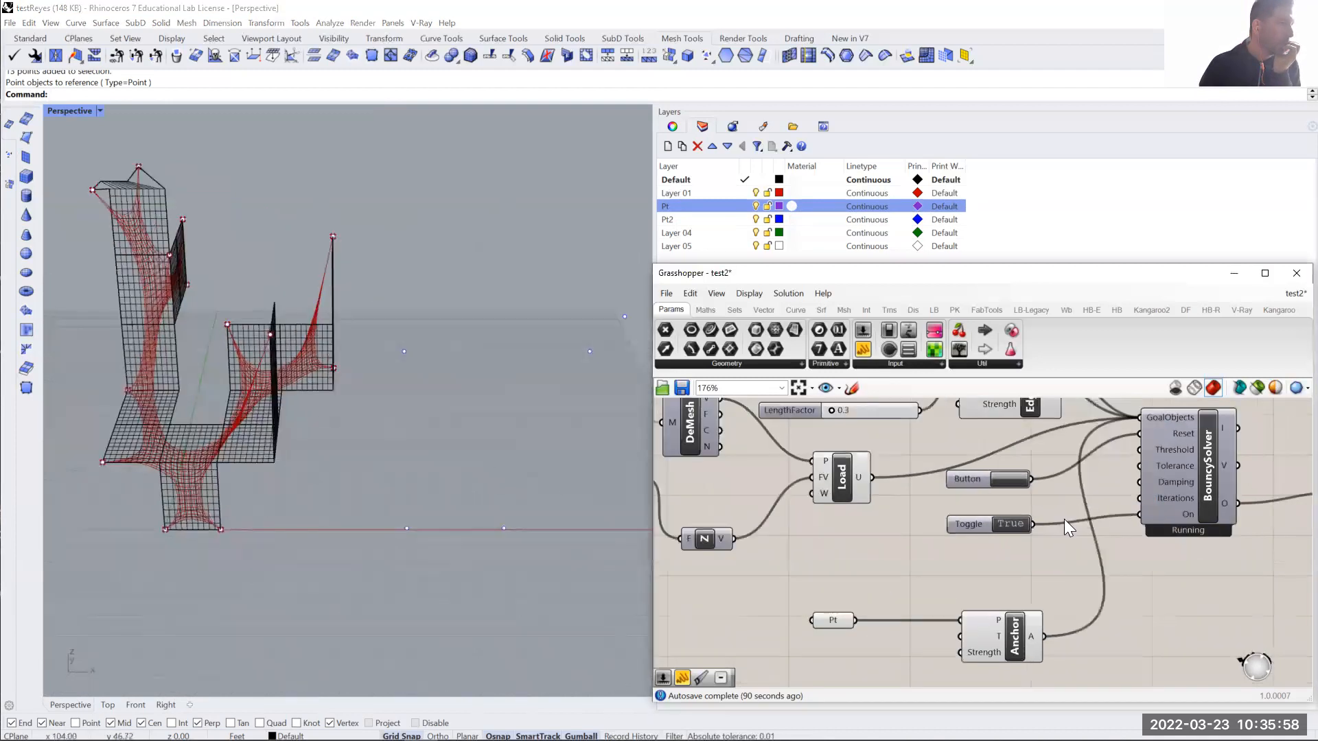
{"action": "right_click_drag", "start_coordinate": [1036, 442], "coordinate": [1187, 451]}
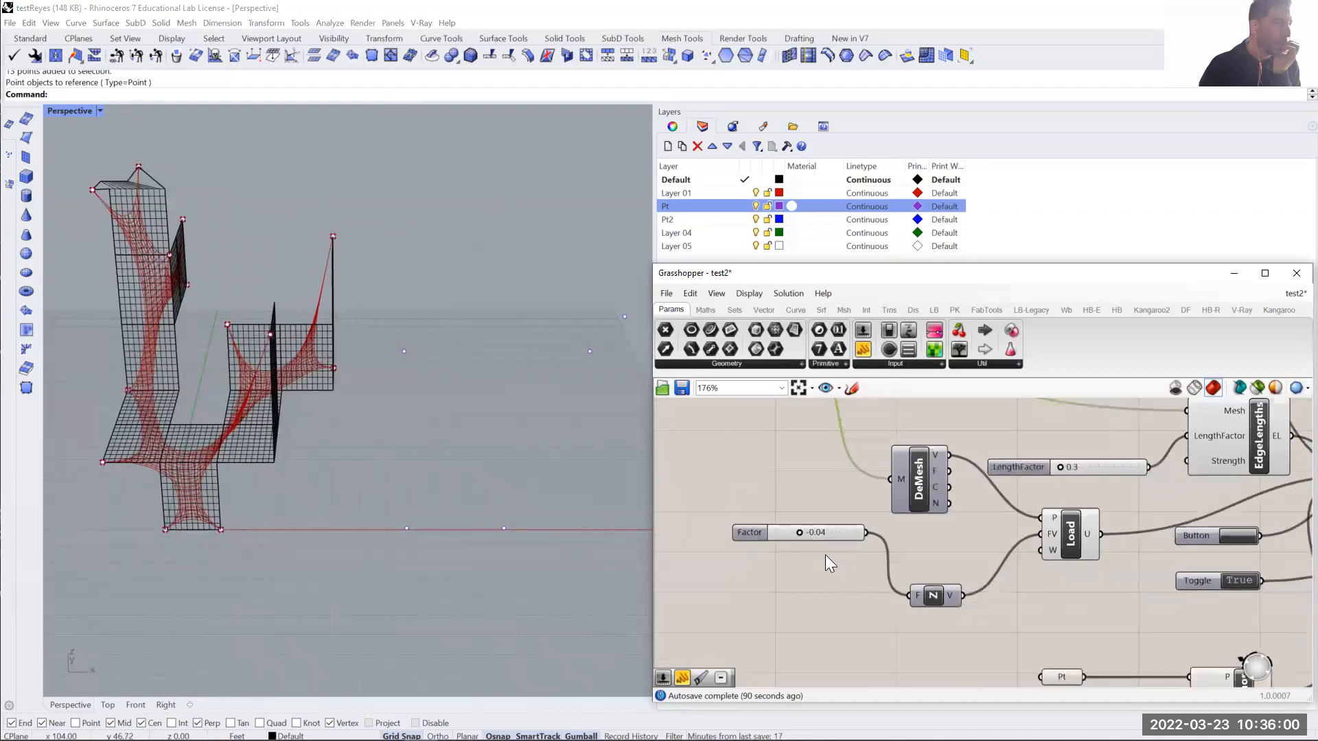
- Move the anchor point and its coincident mesh vertex at the pointed top corner of the tall strip along the green axis
{"action": "right_click_drag", "start_coordinate": [298, 549], "coordinate": [295, 282]}
{"action": "scroll", "coordinate": [253, 276], "scroll_direction": "up", "scroll_amount": 2}
{"action": "scroll", "coordinate": [313, 249], "scroll_direction": "up", "scroll_amount": 1}
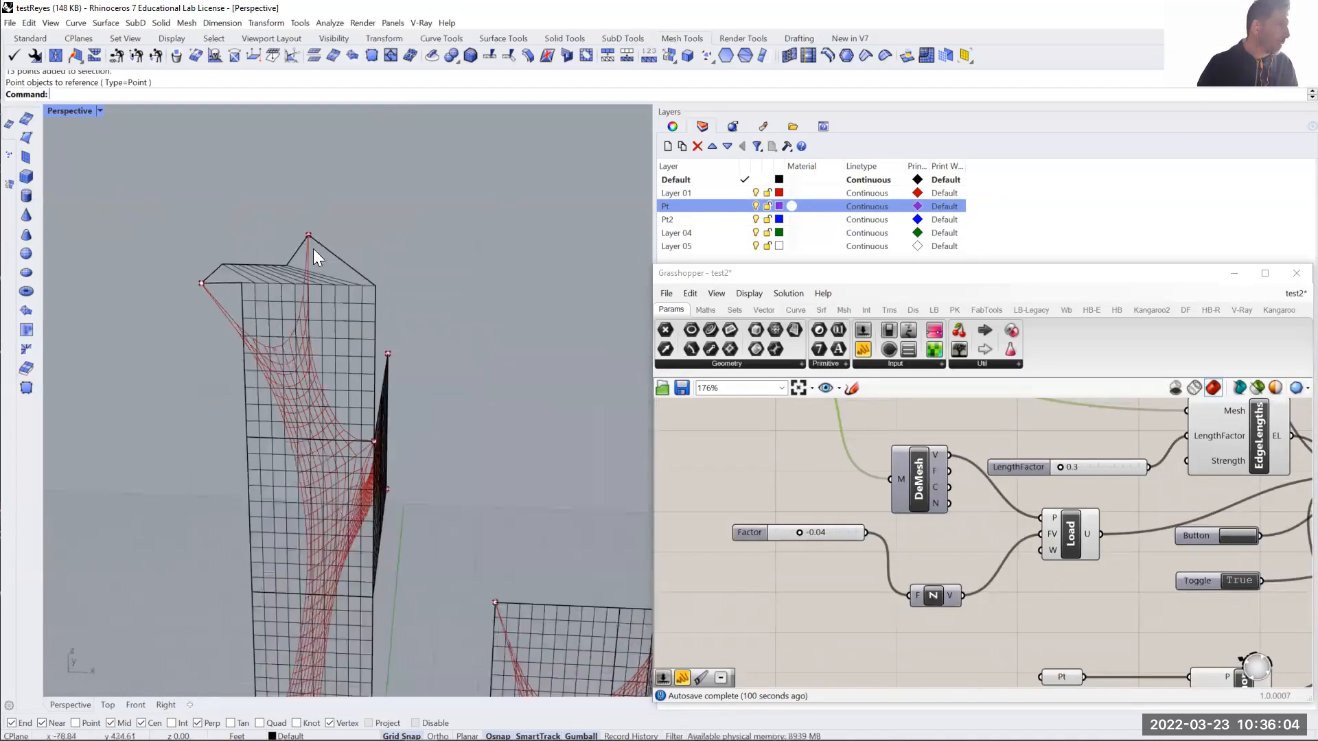
{"action": "scroll", "coordinate": [348, 268], "scroll_direction": "up", "scroll_amount": 2}
{"action": "right_click_drag", "start_coordinate": [446, 332], "coordinate": [218, 325], "text": "shift"}
{"action": "scroll", "coordinate": [249, 264], "scroll_direction": "up", "scroll_amount": 1}
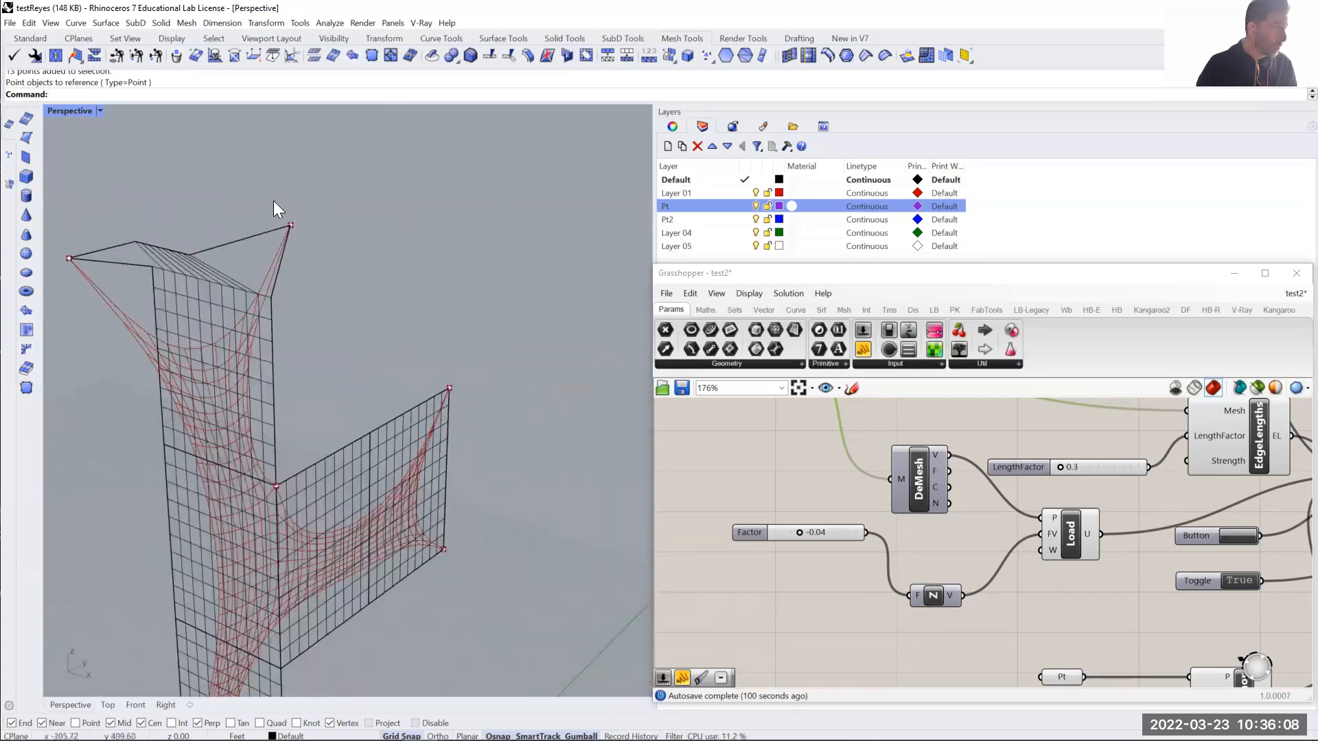
{"action": "left_click_drag", "start_coordinate": [306, 232], "coordinate": [307, 232]}
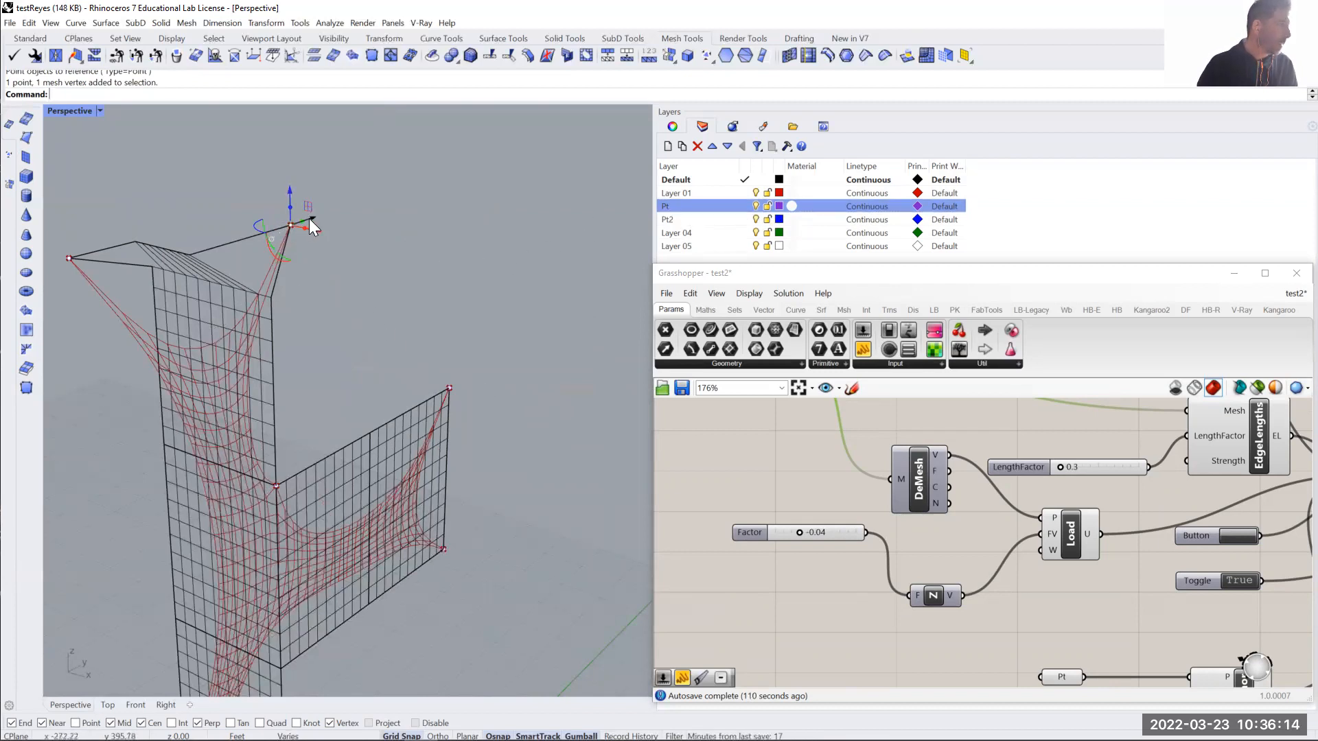
{"action": "scroll", "coordinate": [309, 220], "scroll_direction": "down", "scroll_amount": 2}
{"action": "left_click_drag", "start_coordinate": [311, 221], "coordinate": [169, 323]}
{"action": "right_click_drag", "start_coordinate": [207, 431], "coordinate": [596, 385]}
- Move the anchor point and its mesh vertex at the side panel's junction with the tall strip outward from the strip
{"action": "right_click_drag", "start_coordinate": [350, 480], "coordinate": [321, 504]}
{"action": "left_click_drag", "start_coordinate": [359, 524], "coordinate": [360, 524]}
{"action": "right_click_drag", "start_coordinate": [360, 524], "coordinate": [539, 482]}
{"action": "key", "text": "Escape"}
{"action": "left_click", "coordinate": [355, 533]}
{"action": "scroll", "coordinate": [369, 413], "scroll_direction": "up", "scroll_amount": 3}
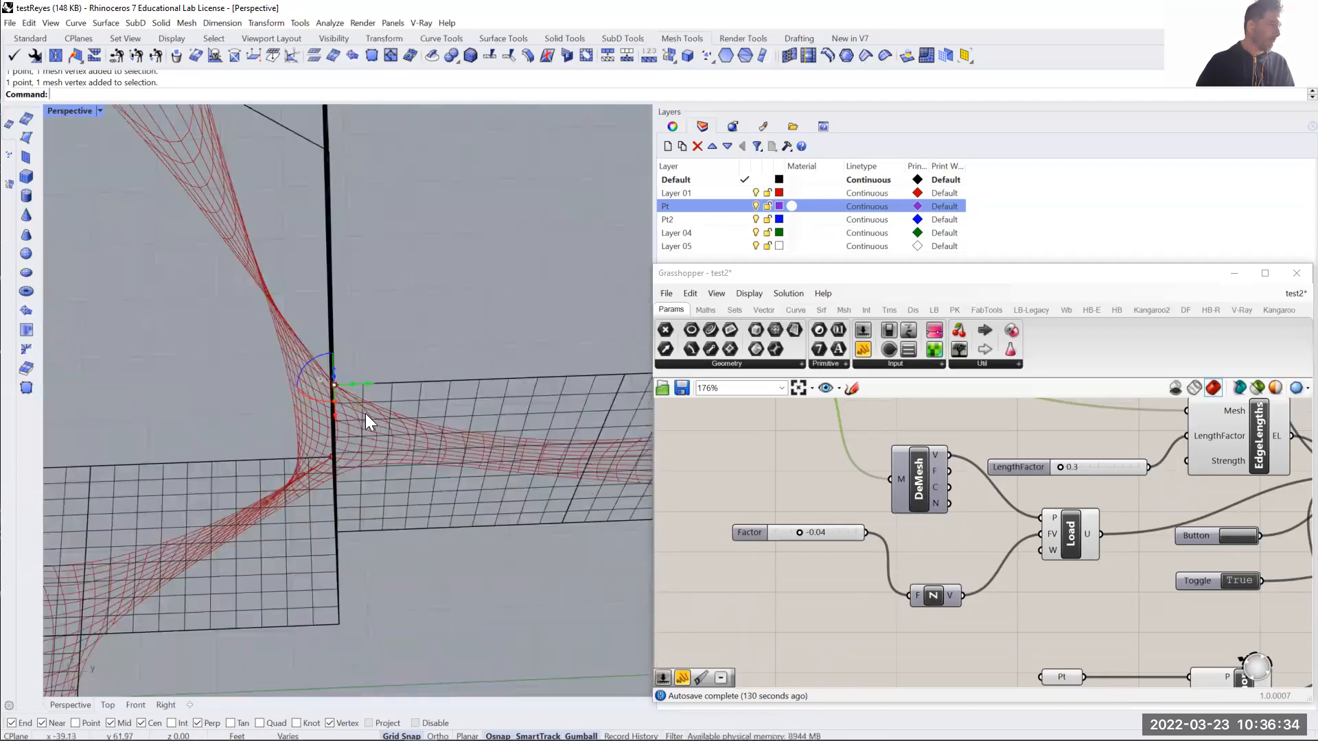
{"action": "left_click_drag", "start_coordinate": [361, 407], "coordinate": [367, 509]}
{"action": "right_click_drag", "start_coordinate": [367, 507], "coordinate": [372, 439]}
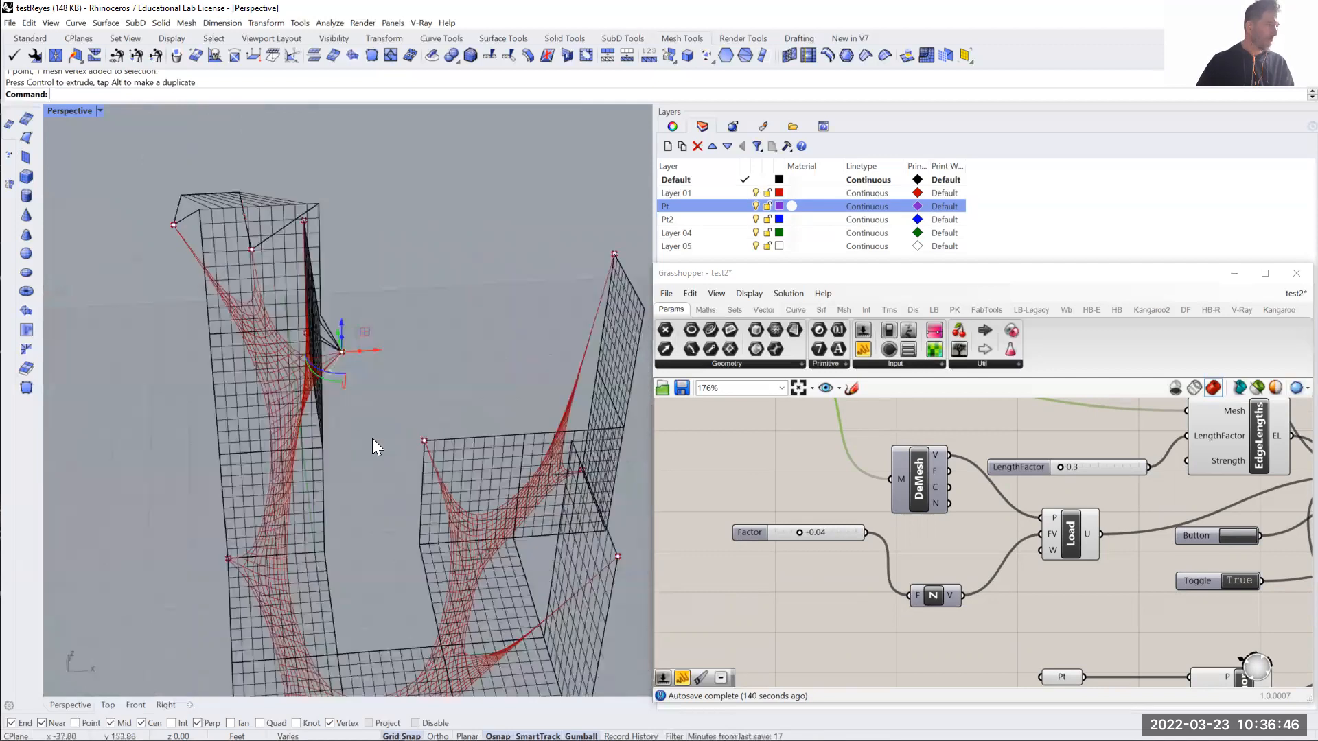
- Turn off the preview of the MEdges component fed directly by Item
{"action": "scroll", "coordinate": [379, 448], "scroll_direction": "down", "scroll_amount": 6}
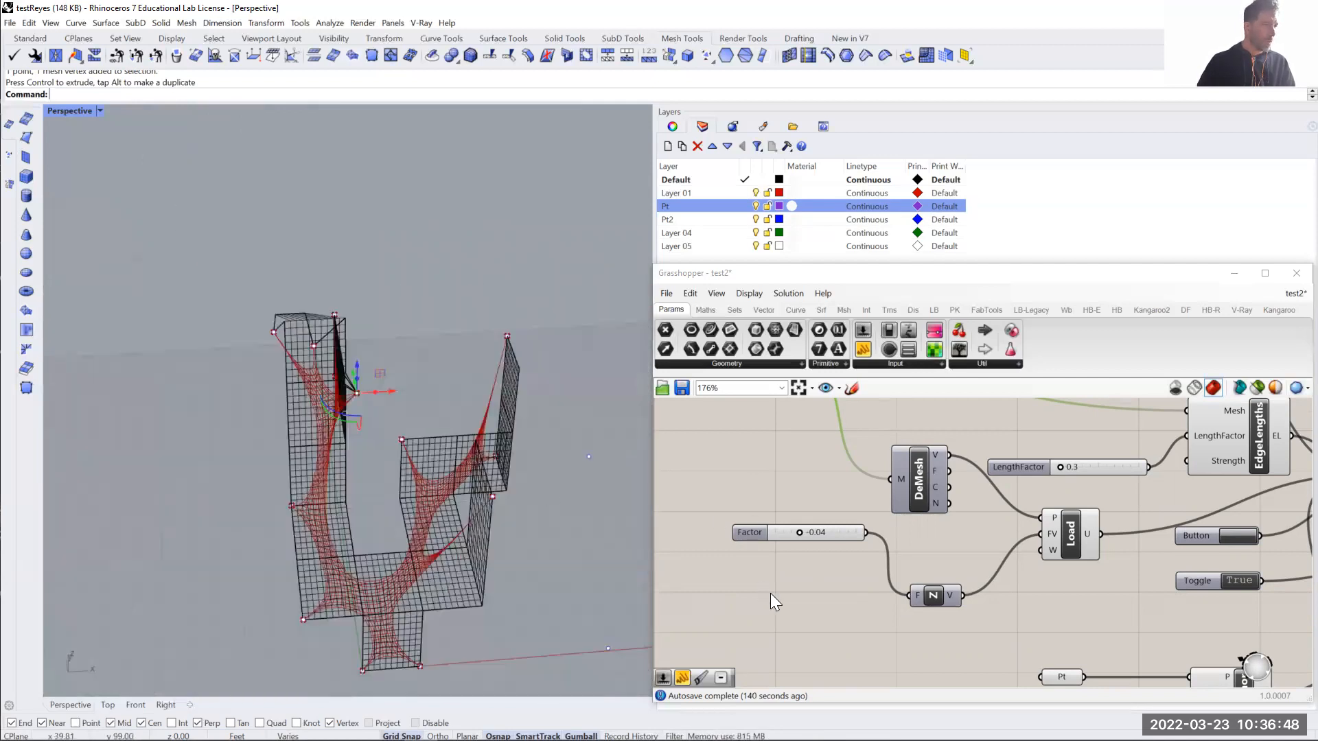
{"action": "scroll", "coordinate": [770, 593], "scroll_direction": "down", "scroll_amount": 5}
{"action": "scroll", "coordinate": [1059, 495], "scroll_direction": "up", "scroll_amount": 5}
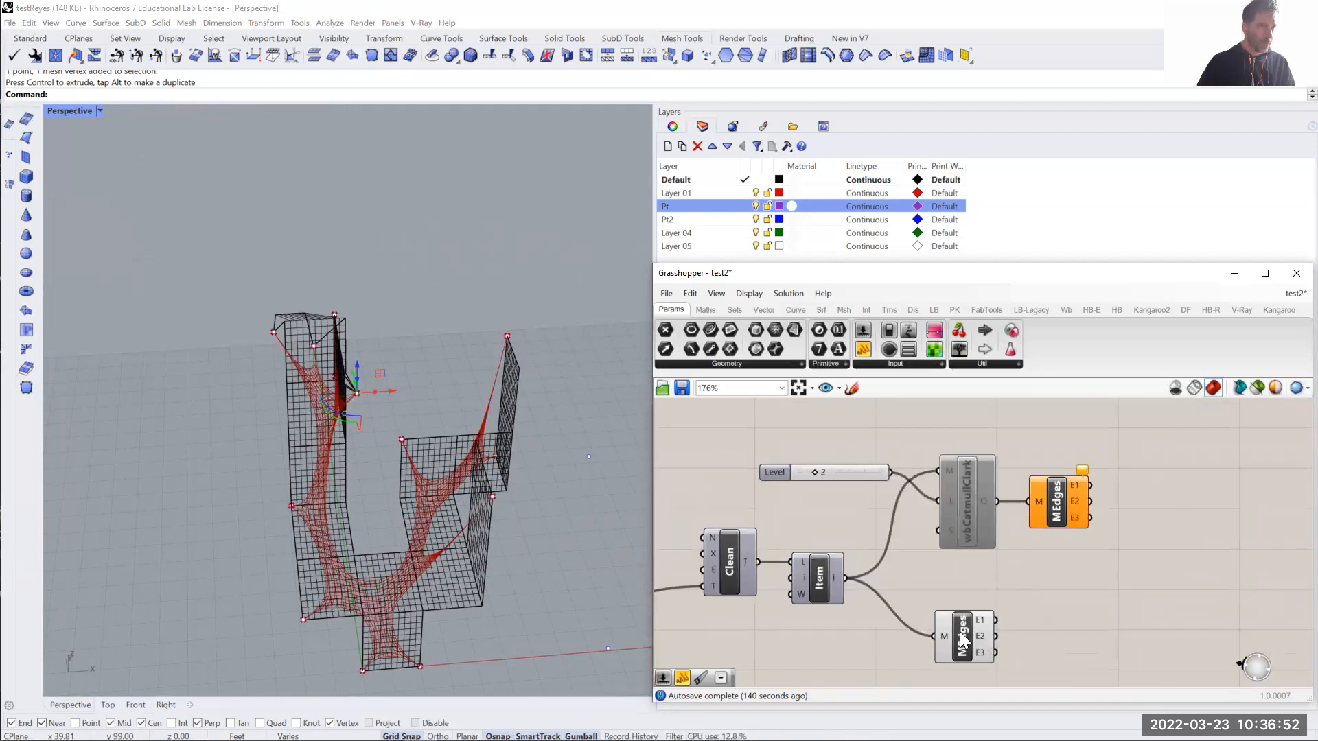
{"action": "right_click", "coordinate": [968, 631]}
{"action": "left_click", "coordinate": [1002, 652]}
- Enable the wbCatmullClark component and turn on the preview of the MEdges after it
{"action": "right_click", "coordinate": [966, 519]}
{"action": "left_click", "coordinate": [1007, 567]}
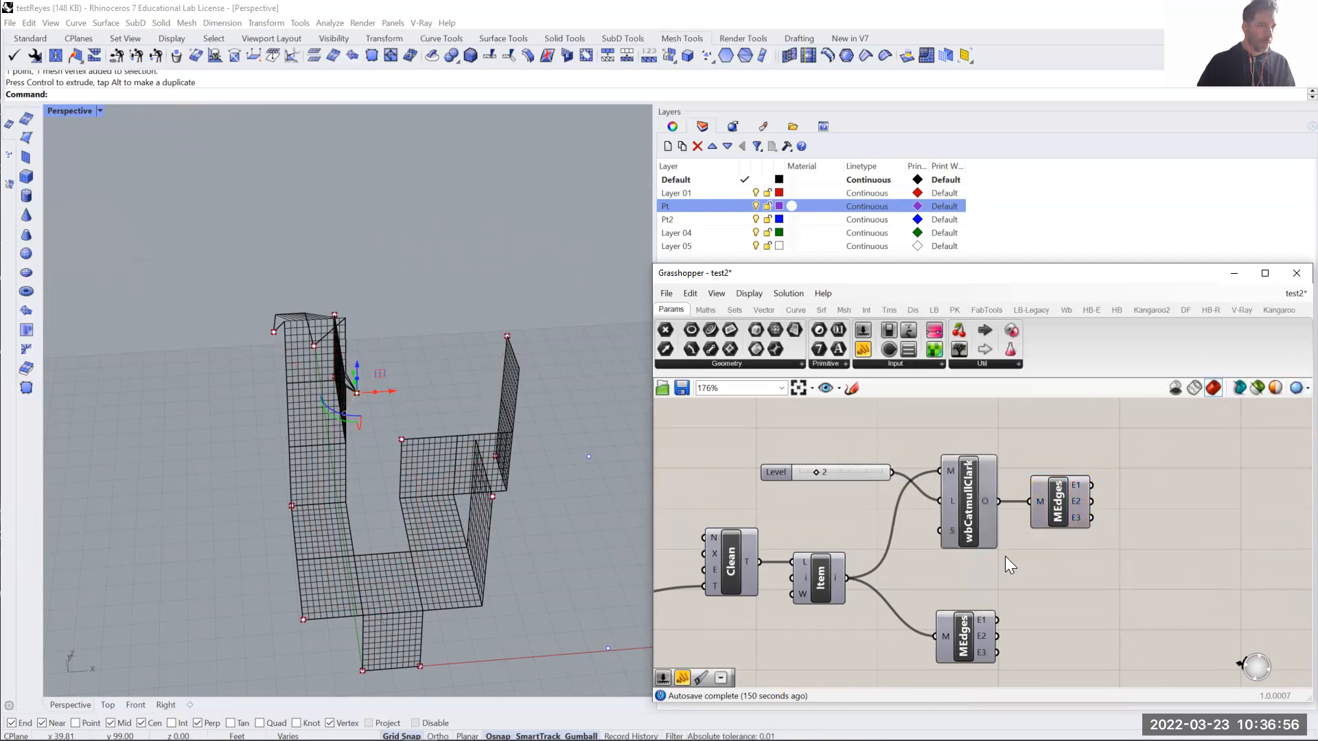
{"action": "right_click", "coordinate": [1072, 503]}
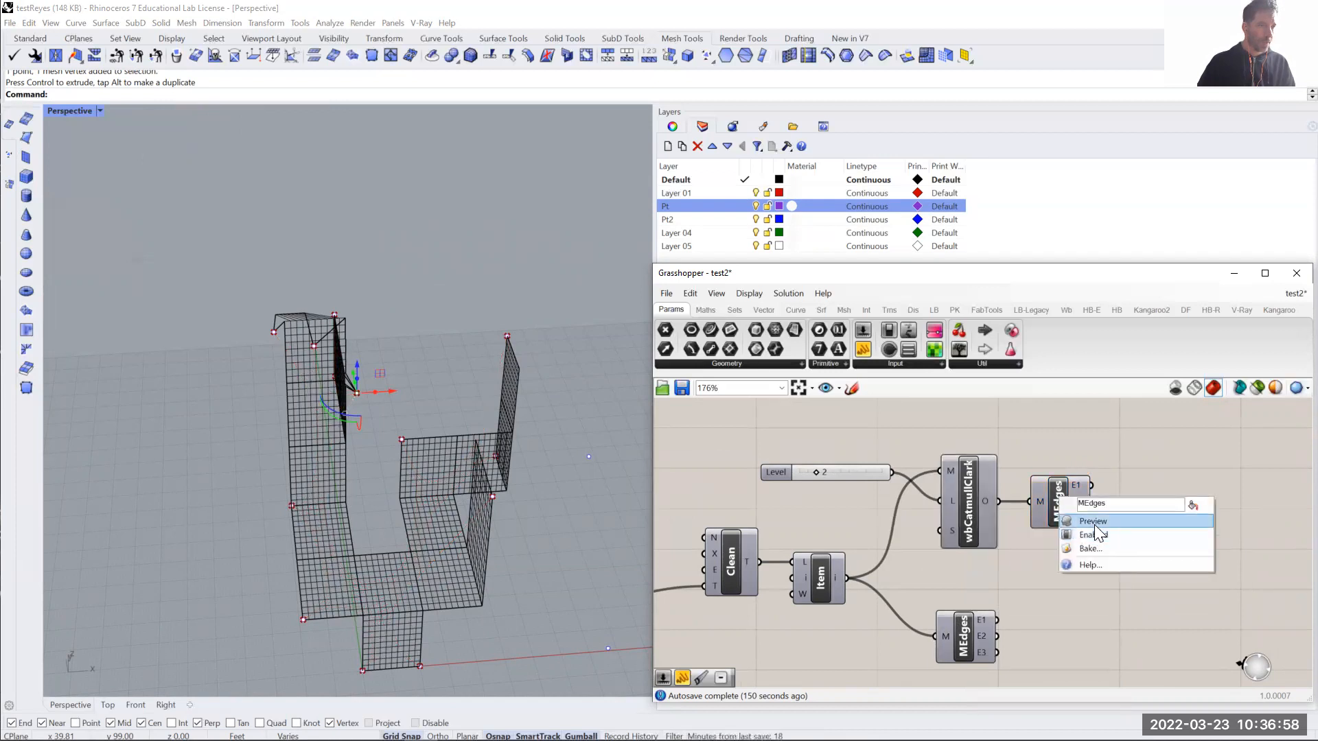
{"action": "left_click", "coordinate": [1094, 524]}
{"action": "left_click_drag", "start_coordinate": [1074, 484], "coordinate": [1086, 473]}
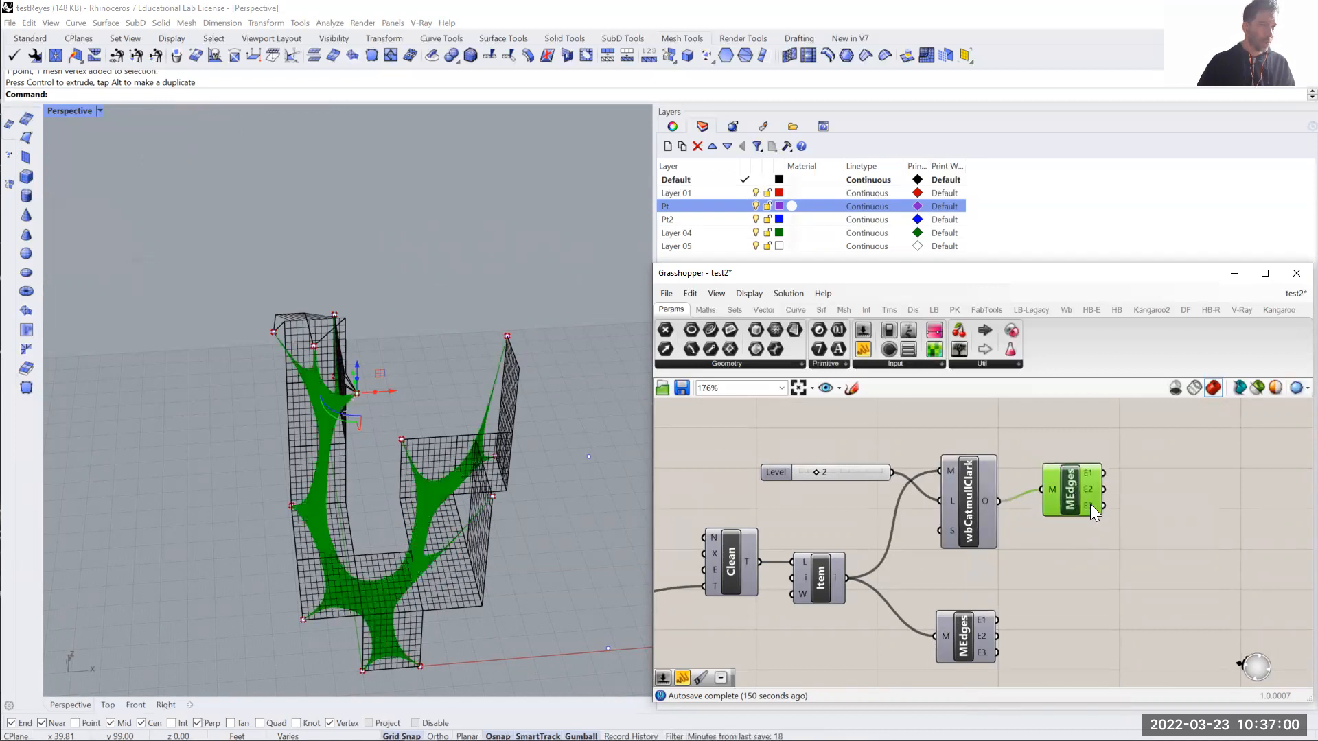
- Turn off the preview of the MEdges after wbCatmullClark and bake the subdivided mesh to Layer 05
{"action": "right_click", "coordinate": [1079, 507]}
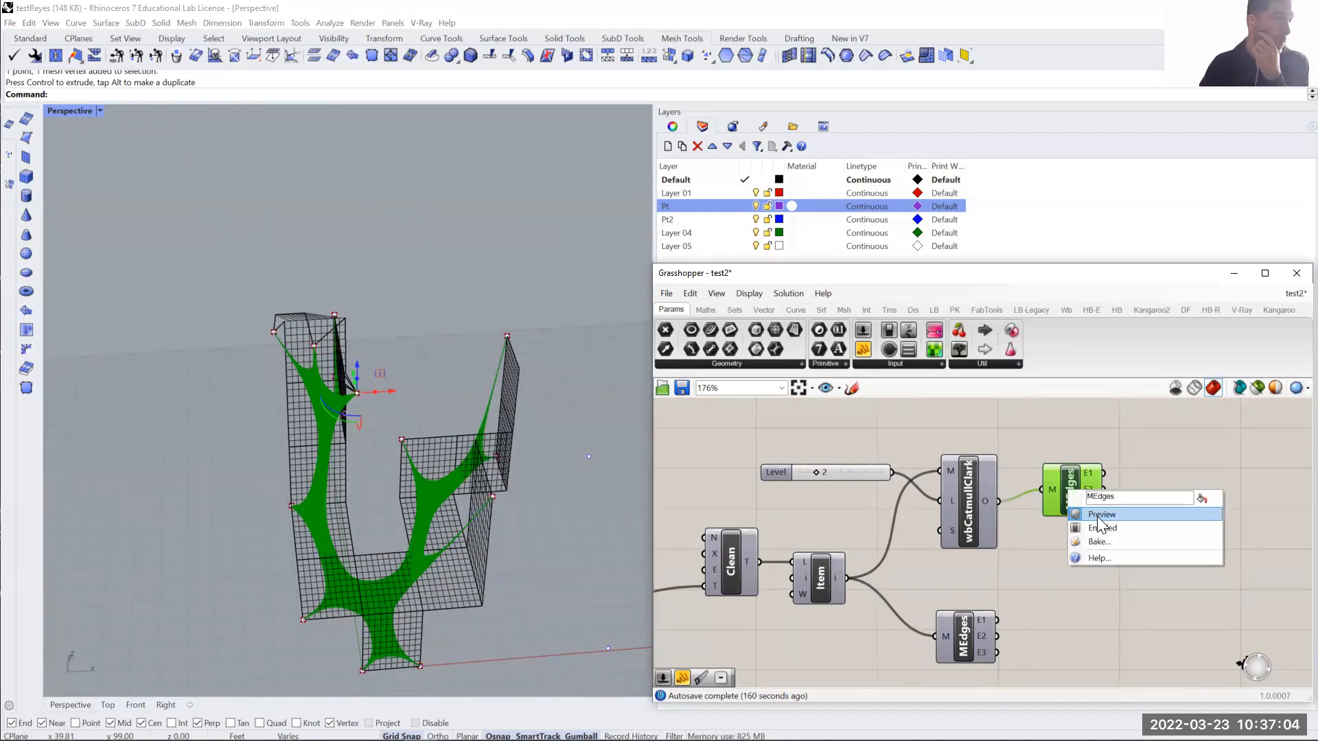
{"action": "left_click", "coordinate": [1096, 517]}
{"action": "left_click", "coordinate": [966, 499]}
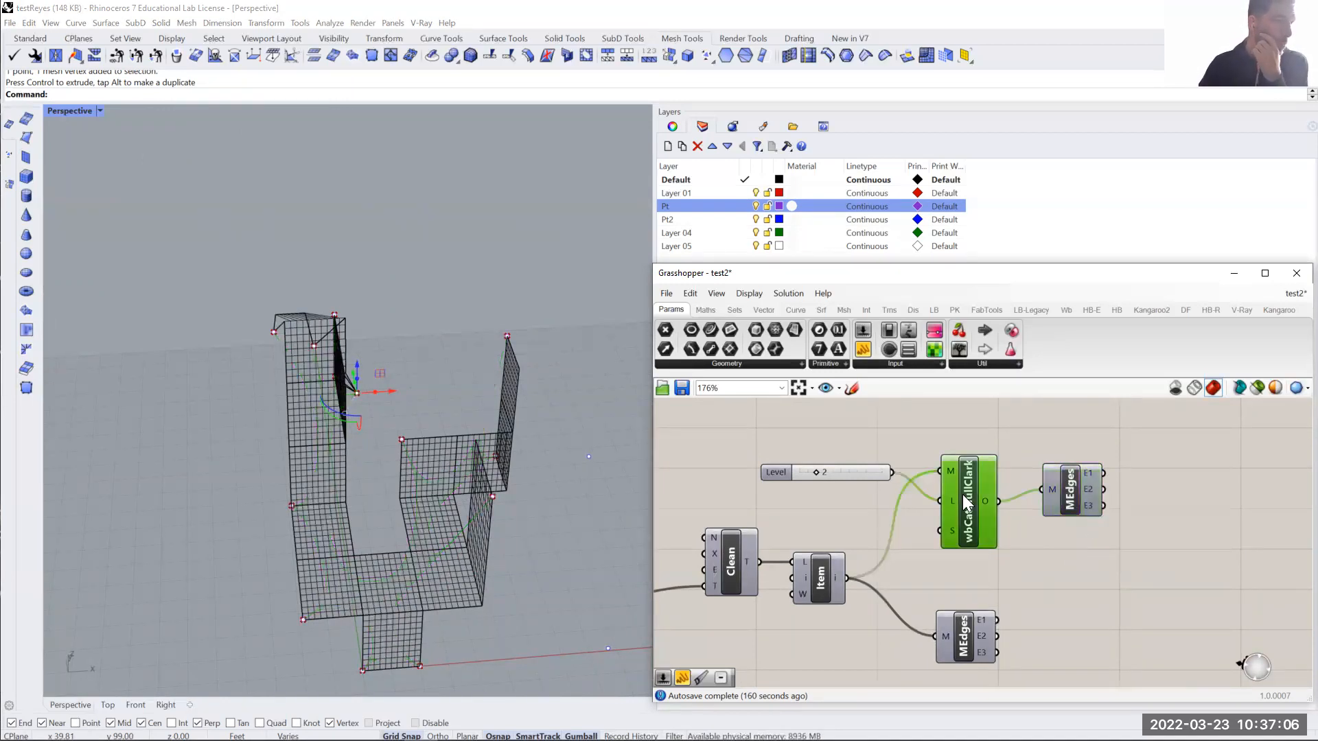
{"action": "right_click", "coordinate": [988, 539]}
{"action": "left_click", "coordinate": [999, 562]}
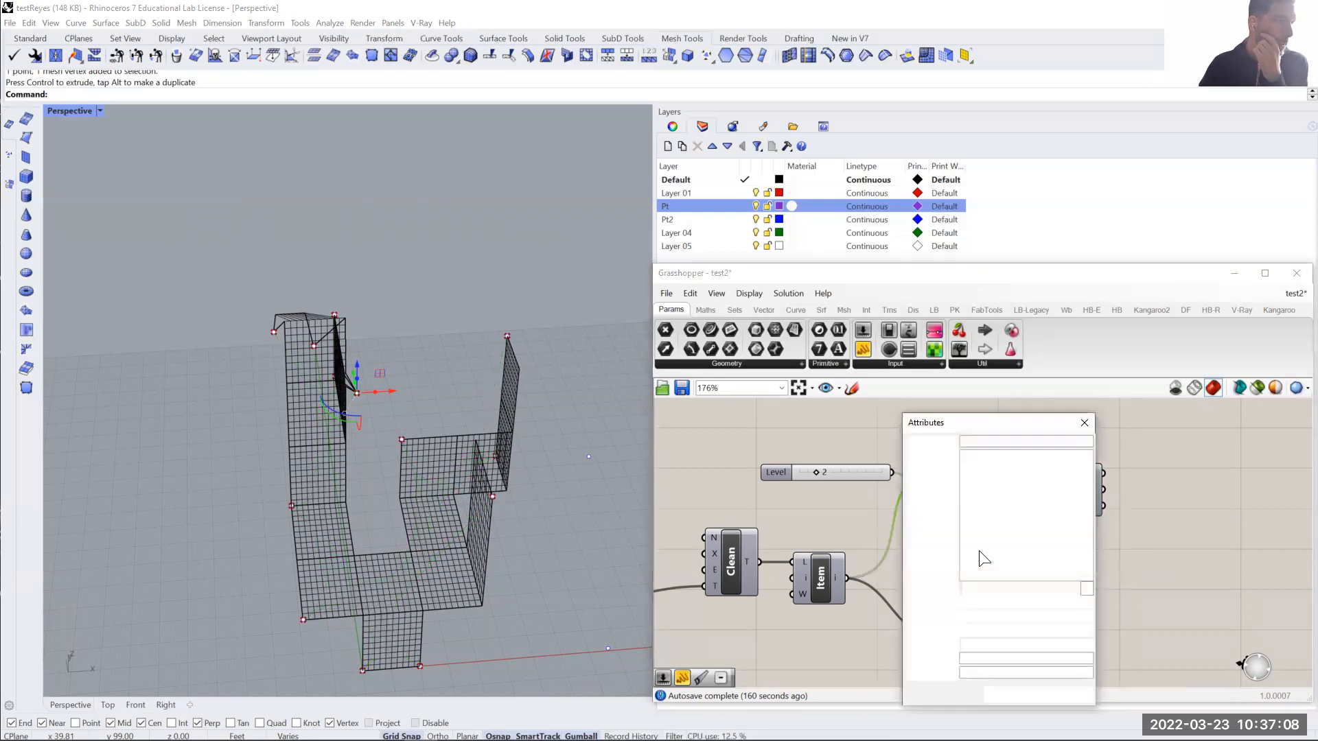
{"action": "left_click", "coordinate": [986, 507]}
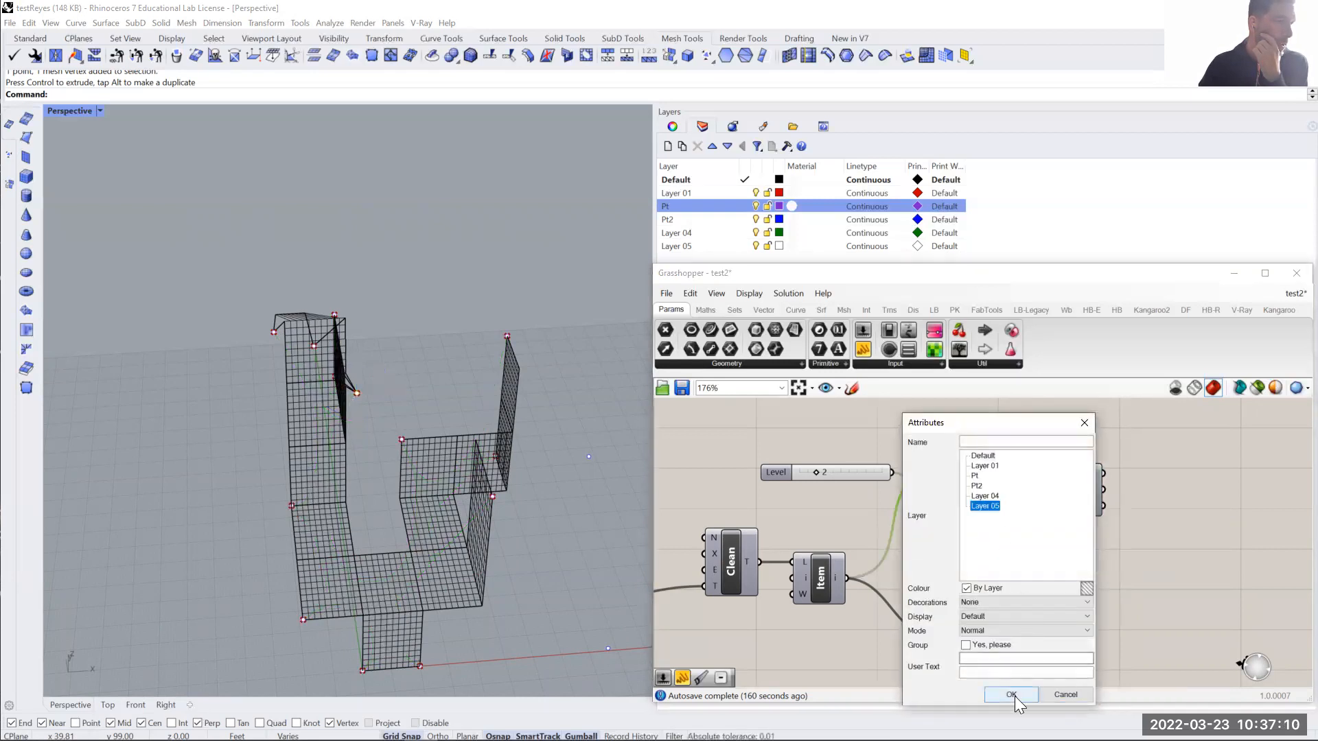
{"action": "left_click", "coordinate": [1011, 694]}
- Make Layer 05 current, turn off the Default layer and inspect the baked mesh on its own
{"action": "left_click", "coordinate": [540, 522]}
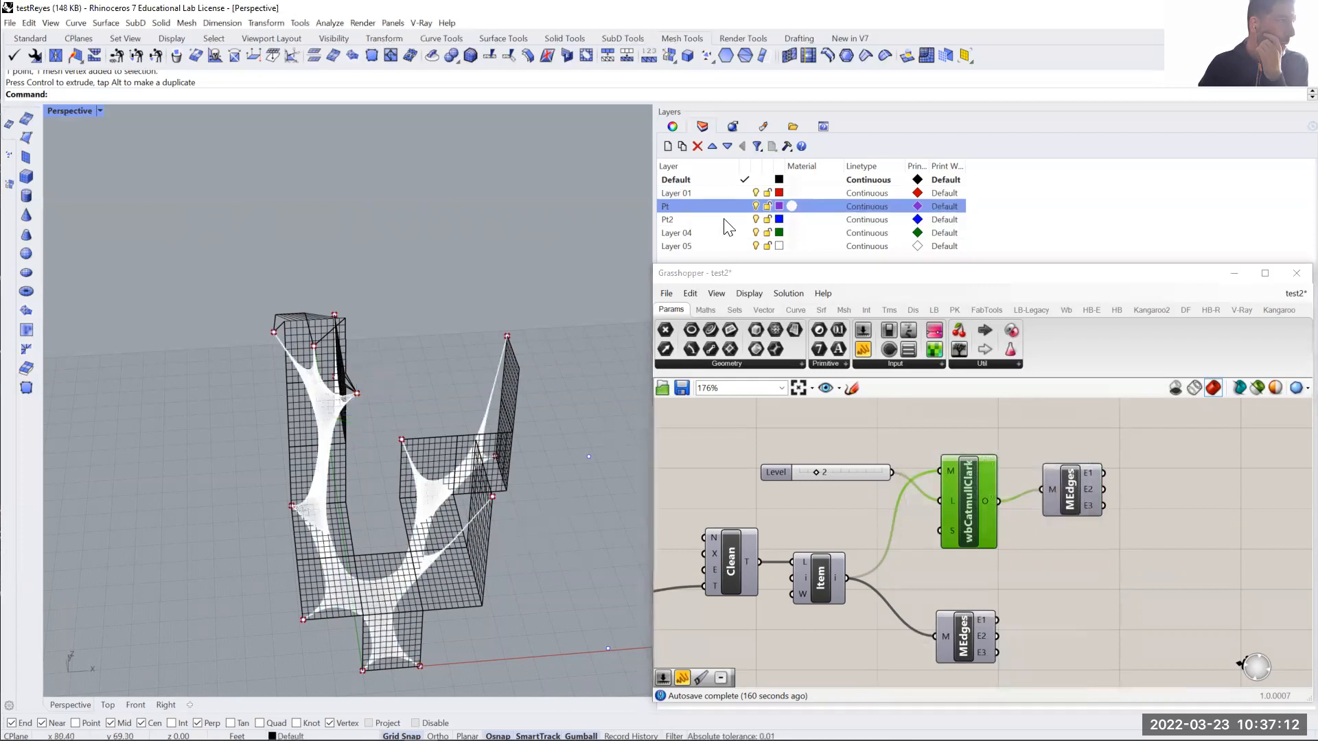
{"action": "left_click", "coordinate": [746, 247]}
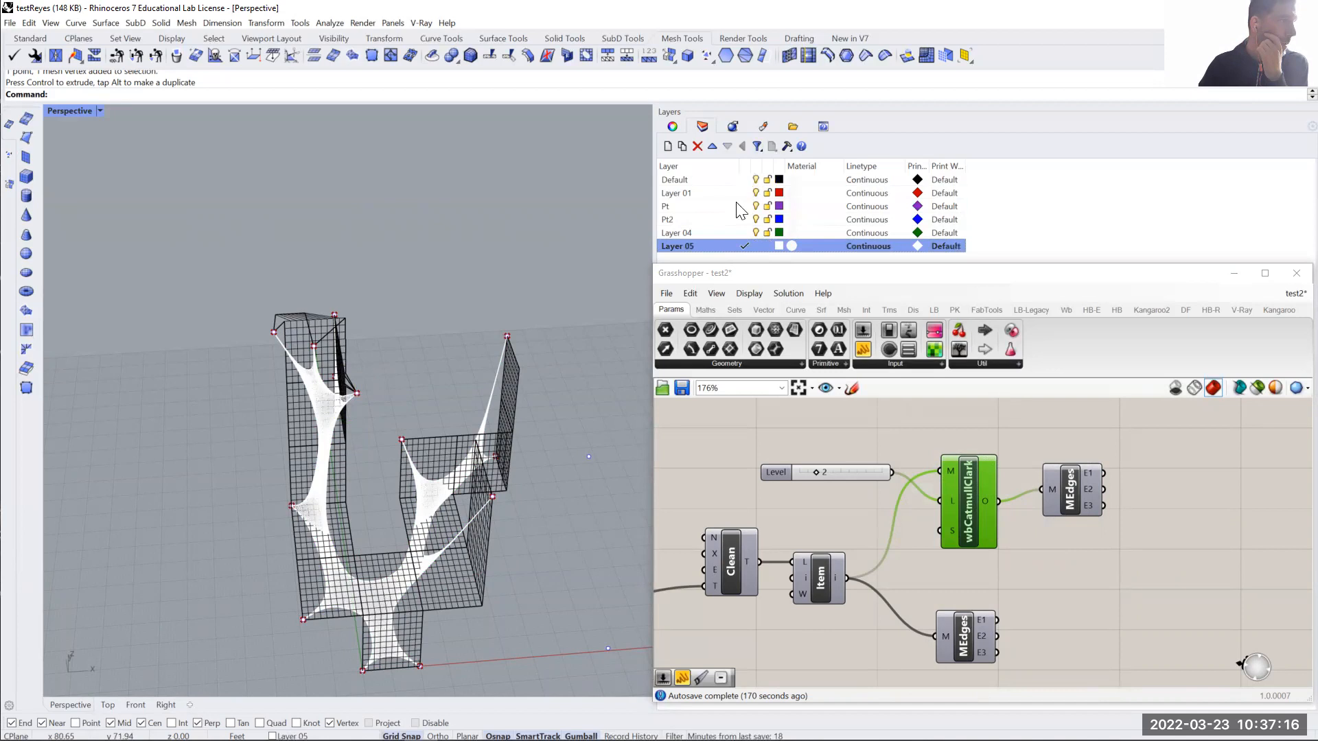
{"action": "left_click", "coordinate": [755, 180]}
{"action": "right_click_drag", "start_coordinate": [439, 459], "coordinate": [399, 564]}
{"action": "scroll", "coordinate": [403, 573], "scroll_direction": "up", "scroll_amount": 5}
{"action": "right_click_drag", "start_coordinate": [493, 567], "coordinate": [449, 564]}
{"action": "scroll", "coordinate": [448, 565], "scroll_direction": "down", "scroll_amount": 4}
{"action": "right_click_drag", "start_coordinate": [463, 511], "coordinate": [477, 561]}
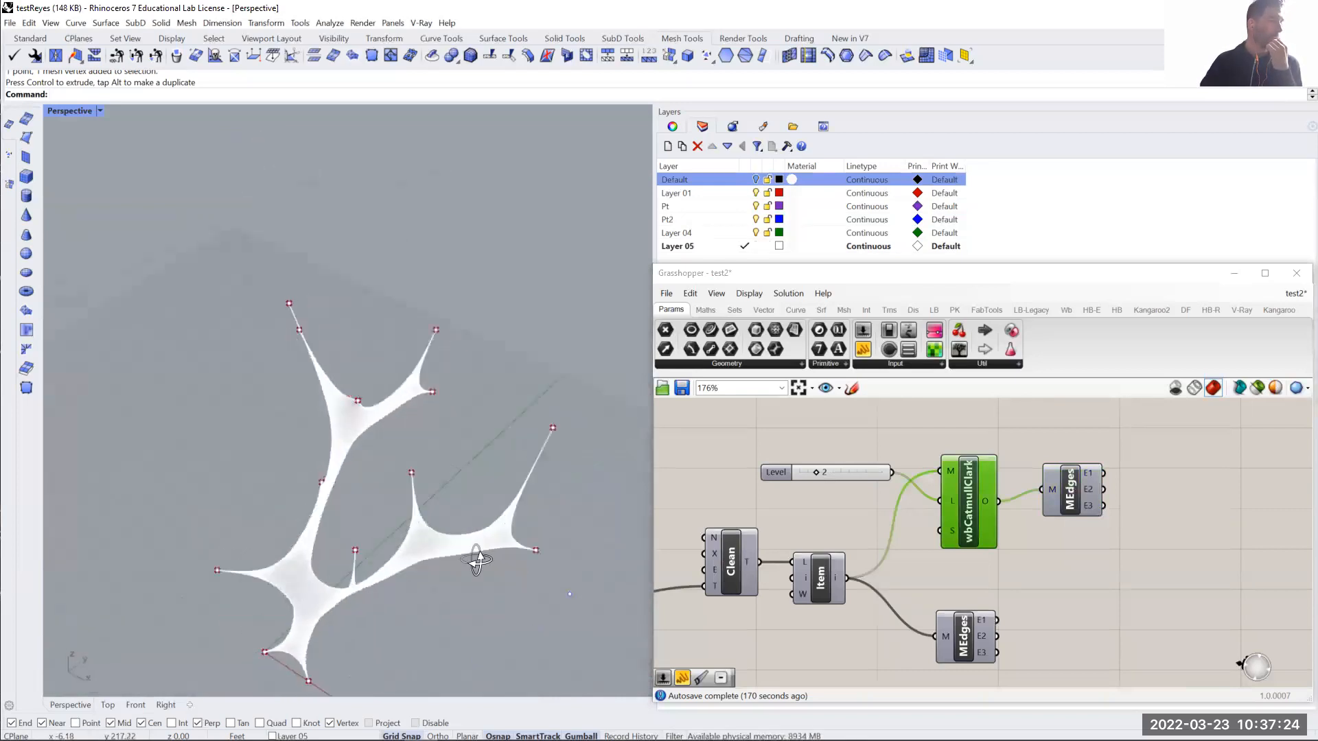